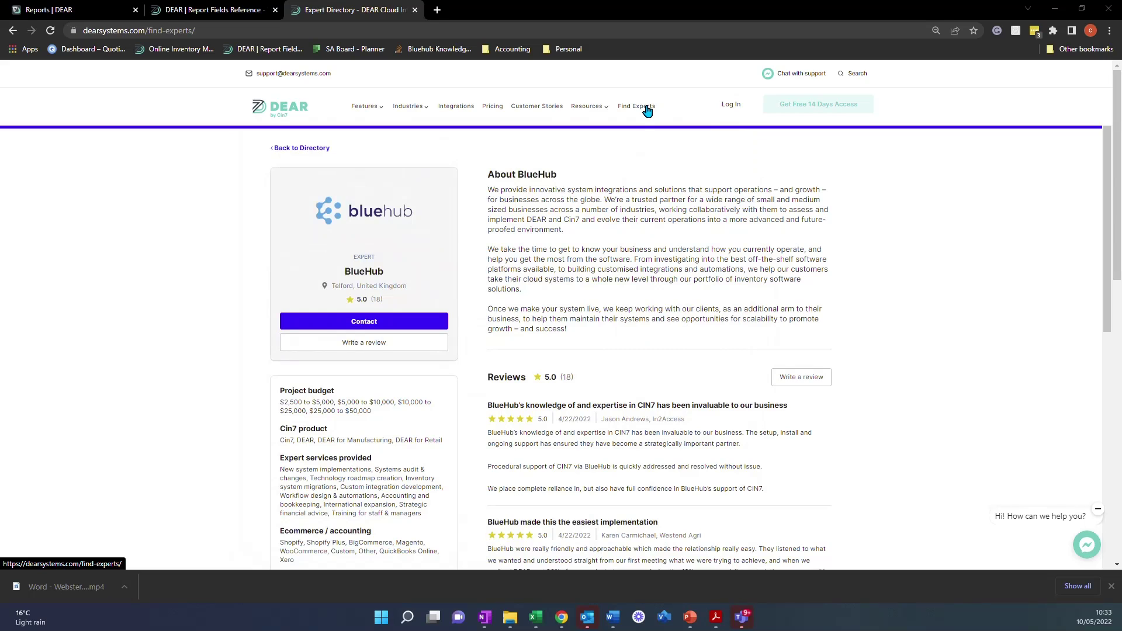
Open the BlueHub card from the Find Experts directory on the DEAR Systems website
{"action": "left_click", "coordinate": [647, 110]}
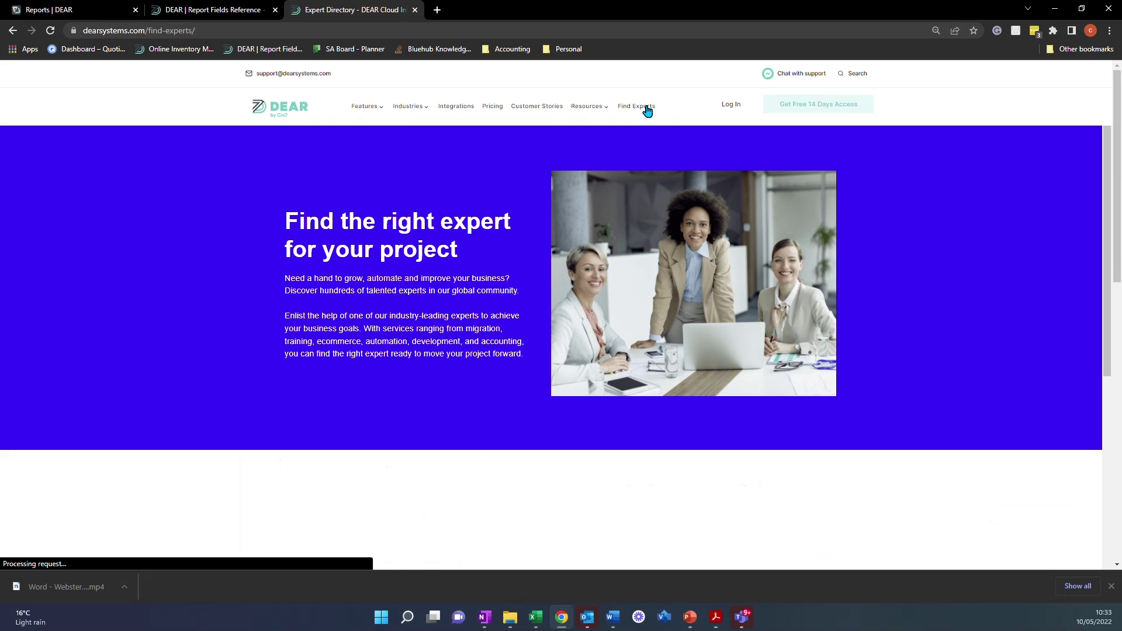
{"action": "scroll", "coordinate": [503, 320], "scroll_direction": "down", "scroll_amount": 10}
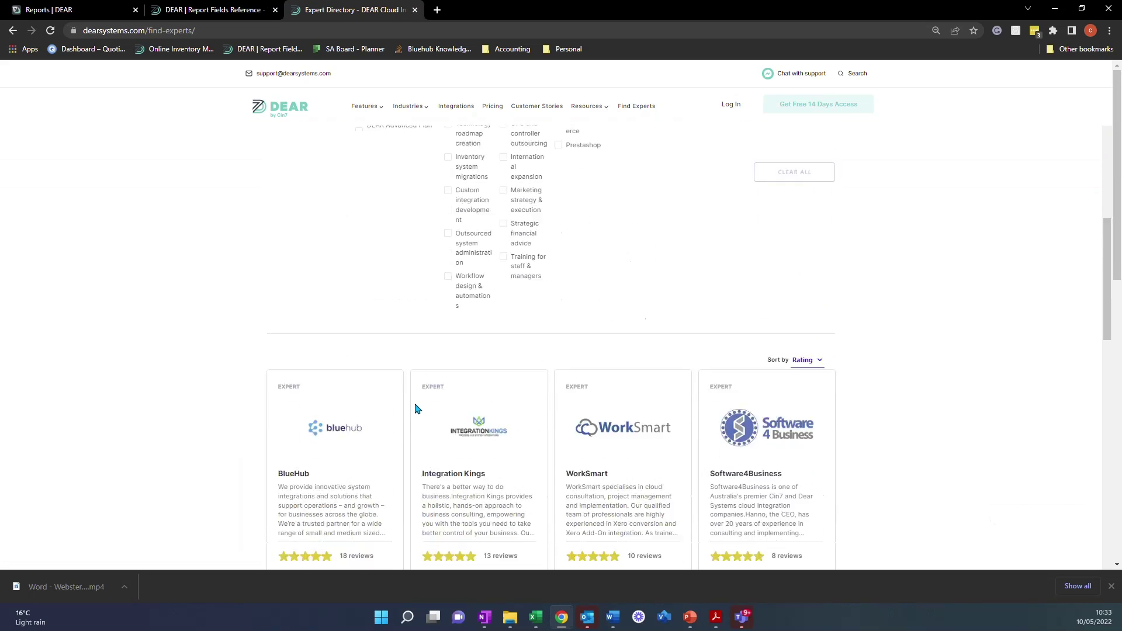
{"action": "scroll", "coordinate": [362, 423], "scroll_direction": "down", "scroll_amount": 2}
{"action": "left_click", "coordinate": [320, 391]}
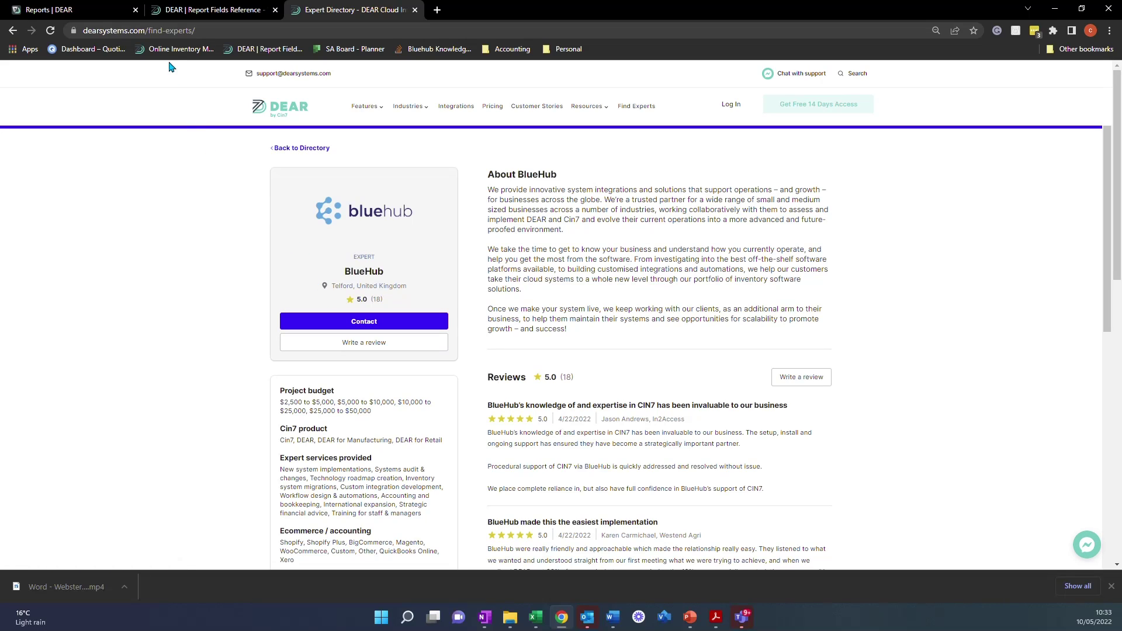
Switch to the Reports | DEAR browser tab
{"action": "left_click", "coordinate": [117, 19]}
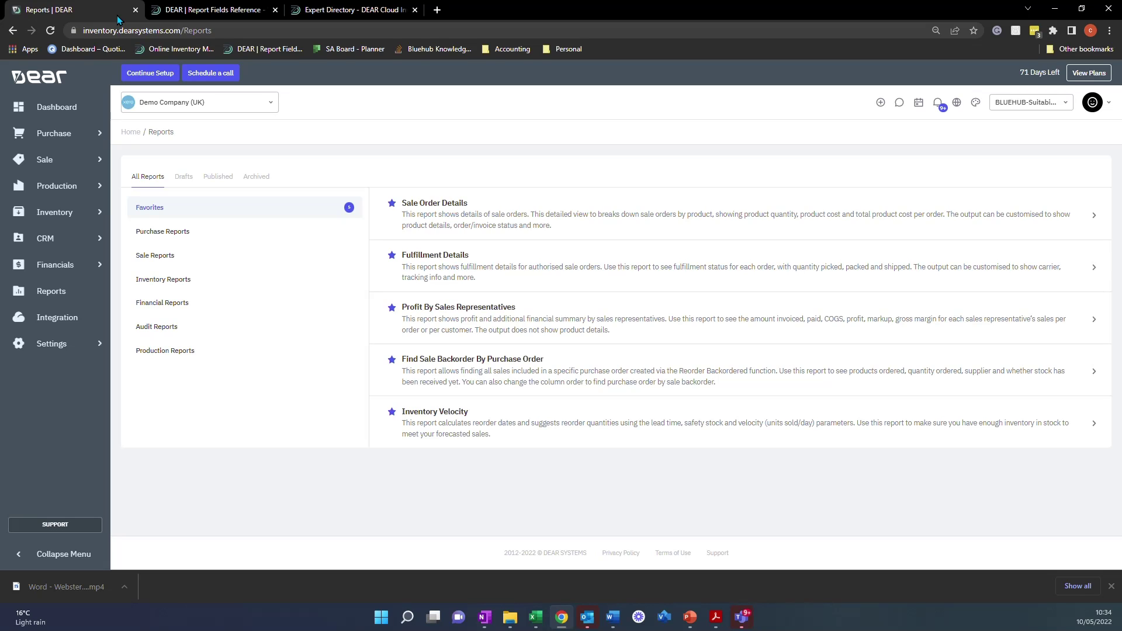
Go to Settings > Automation > Report Scheduling
{"action": "left_click", "coordinate": [57, 351]}
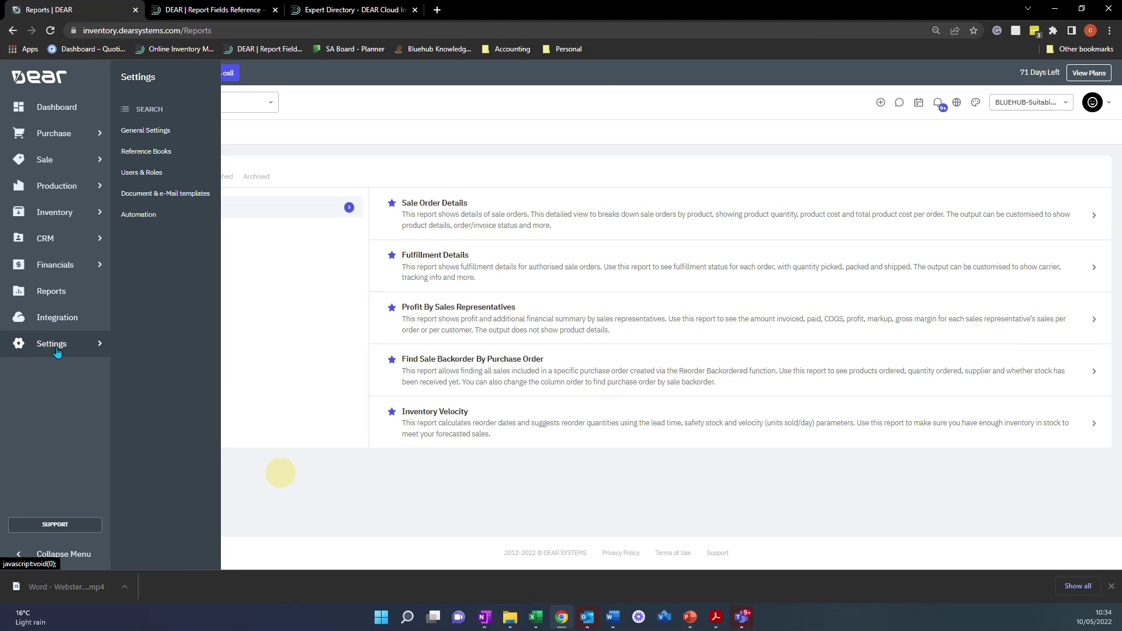
{"action": "left_click", "coordinate": [139, 217]}
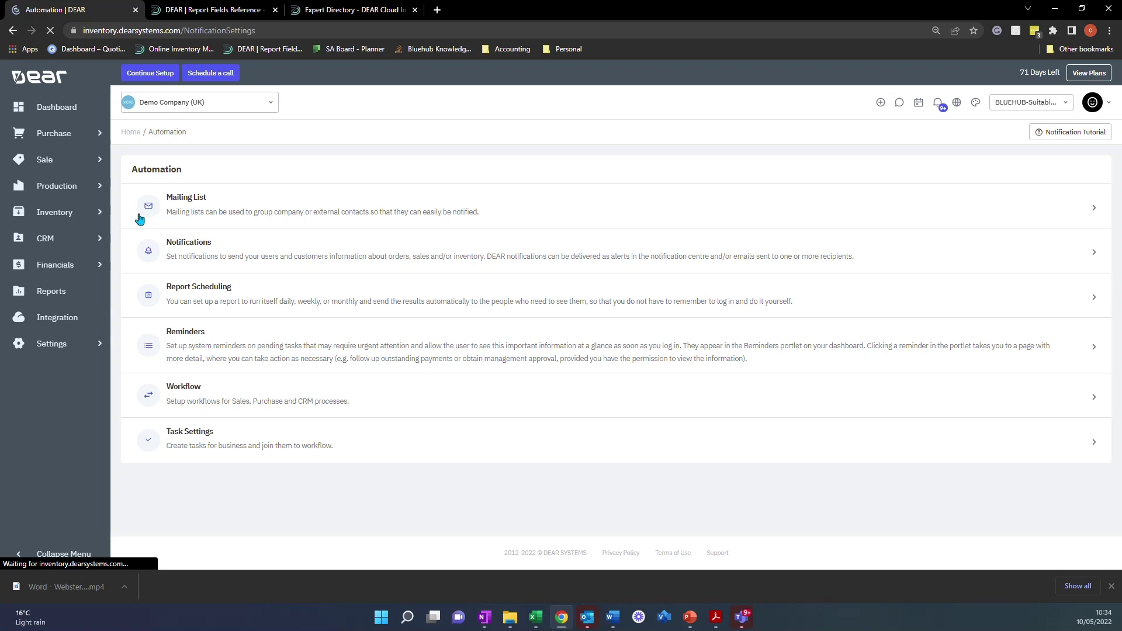
{"action": "left_click", "coordinate": [180, 293]}
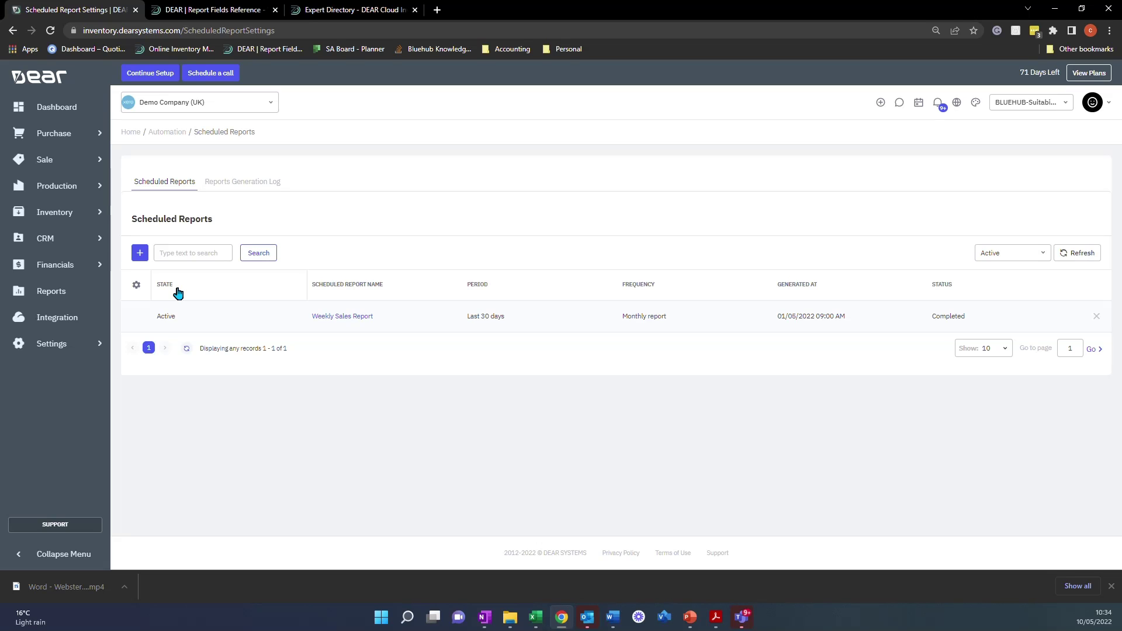
Create a new enabled scheduled report named 'Weekly Sales Report'
{"action": "left_click", "coordinate": [140, 253]}
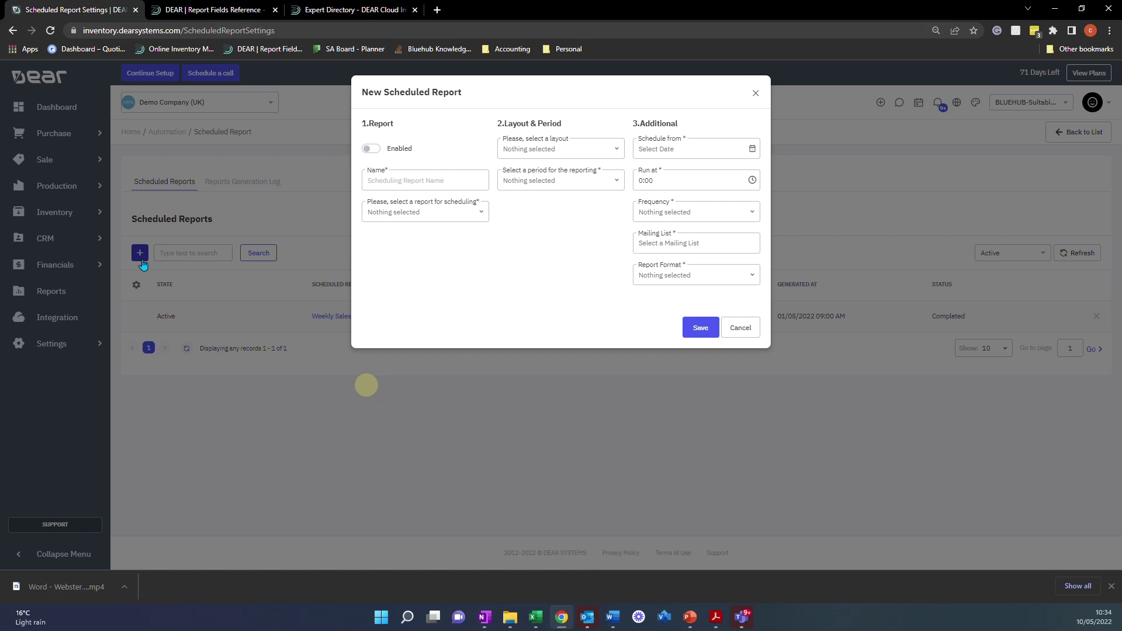
{"action": "left_click", "coordinate": [368, 150]}
{"action": "left_click", "coordinate": [374, 182]}
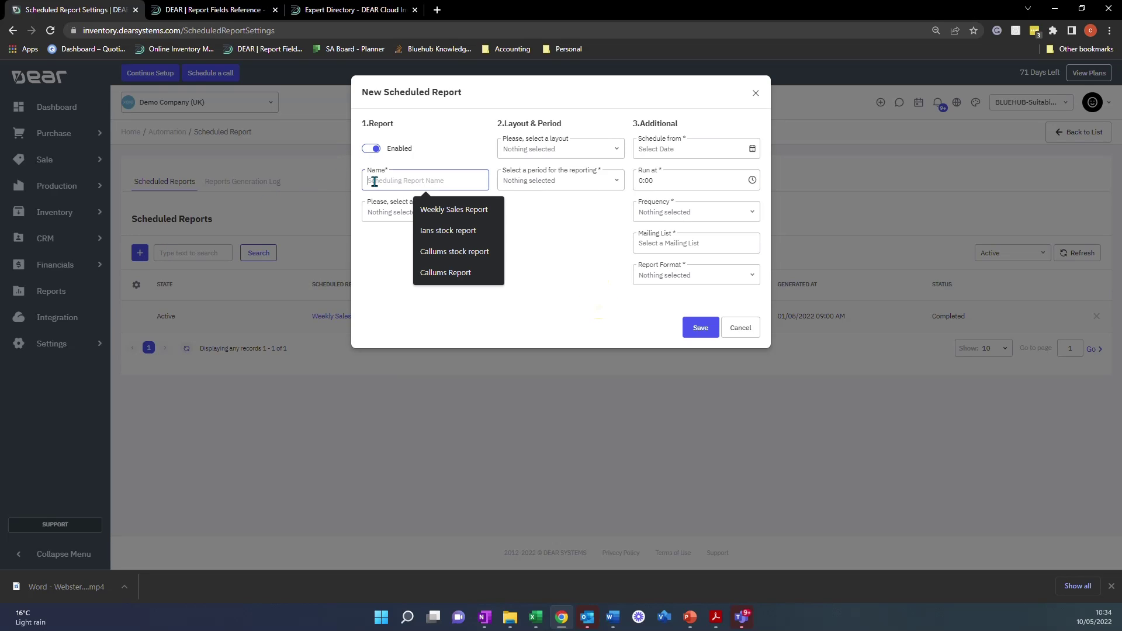
{"action": "type", "text": "Week"}
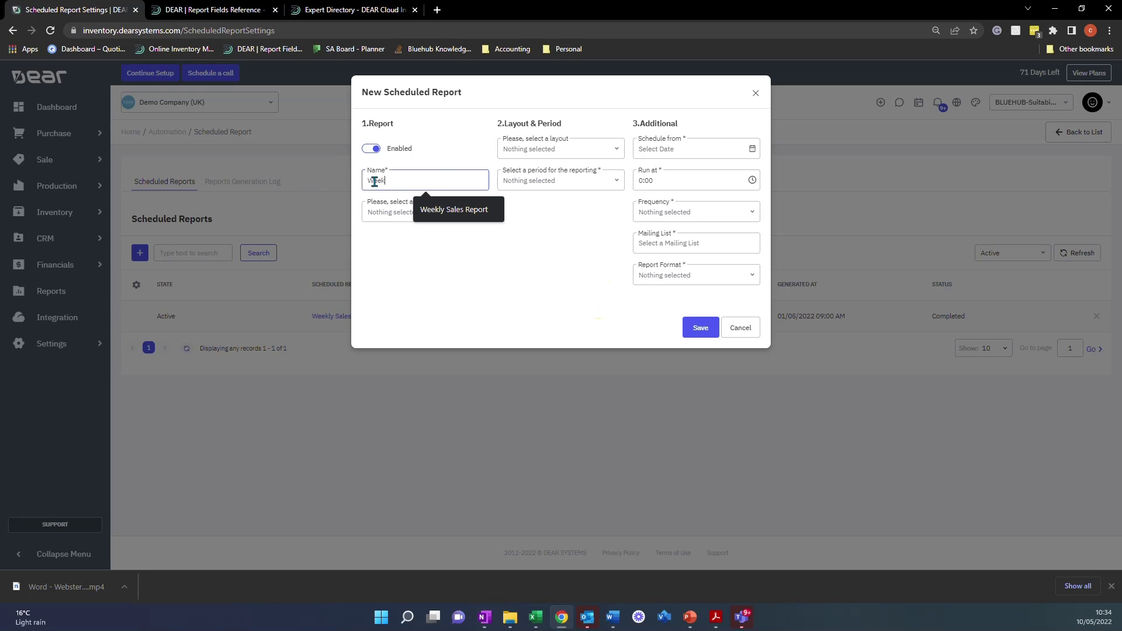
{"action": "type", "text": "ly Sales Report"}
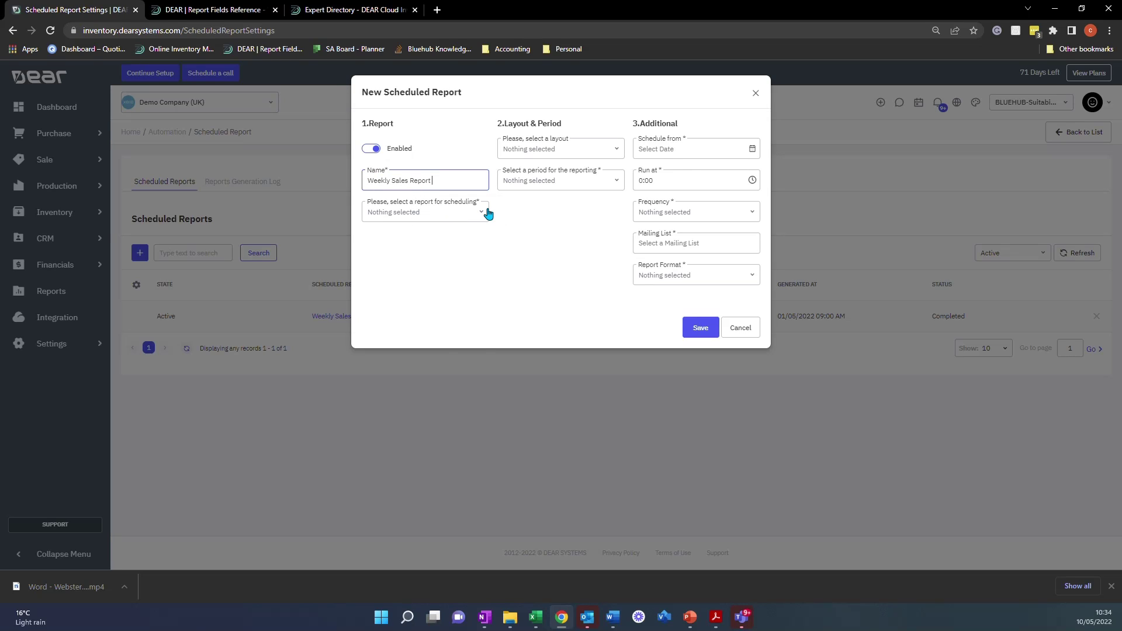
Set the schedule to the Sale Overview report, Default layout and This quarter period
{"action": "left_click", "coordinate": [481, 213]}
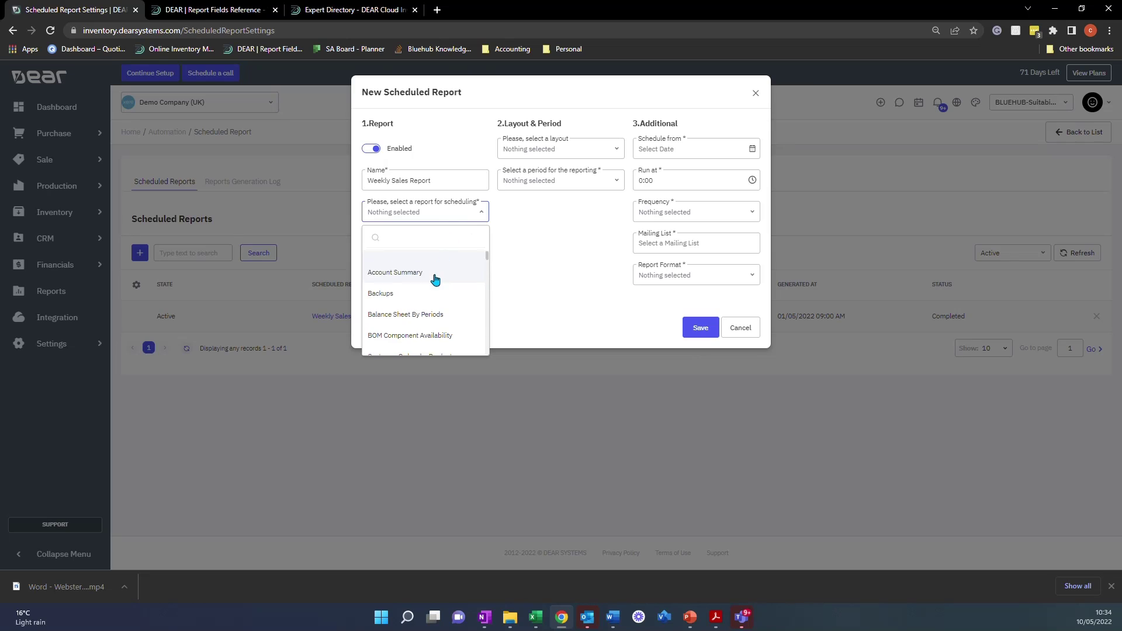
{"action": "scroll", "coordinate": [435, 281], "scroll_direction": "down", "scroll_amount": 5}
{"action": "scroll", "coordinate": [433, 286], "scroll_direction": "down", "scroll_amount": 10}
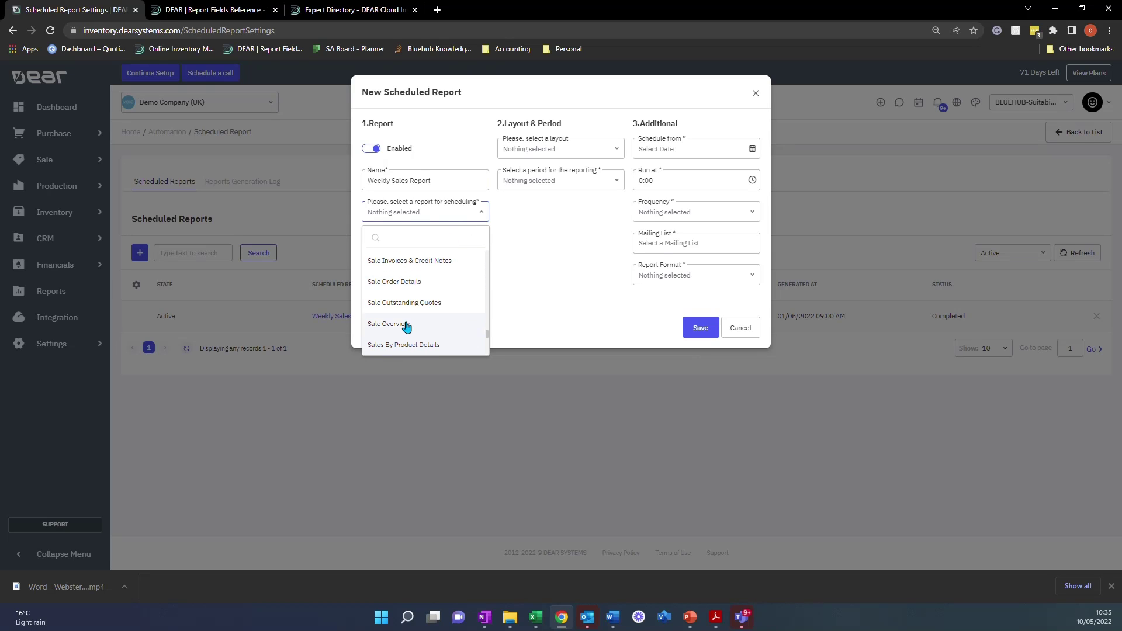
{"action": "left_click", "coordinate": [396, 325]}
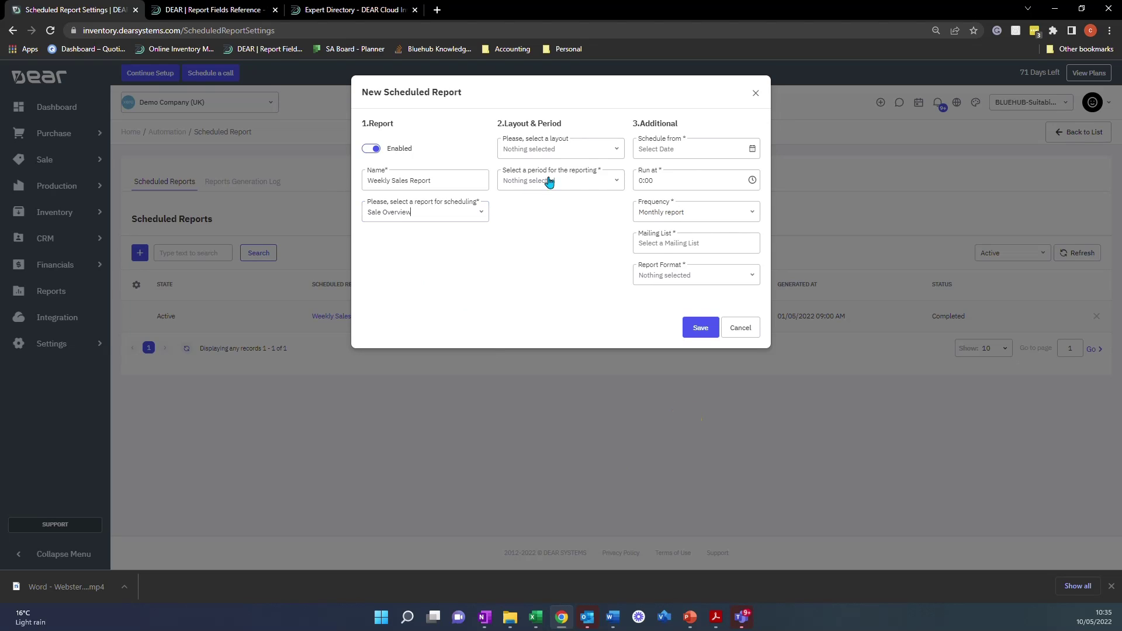
{"action": "left_click", "coordinate": [611, 153]}
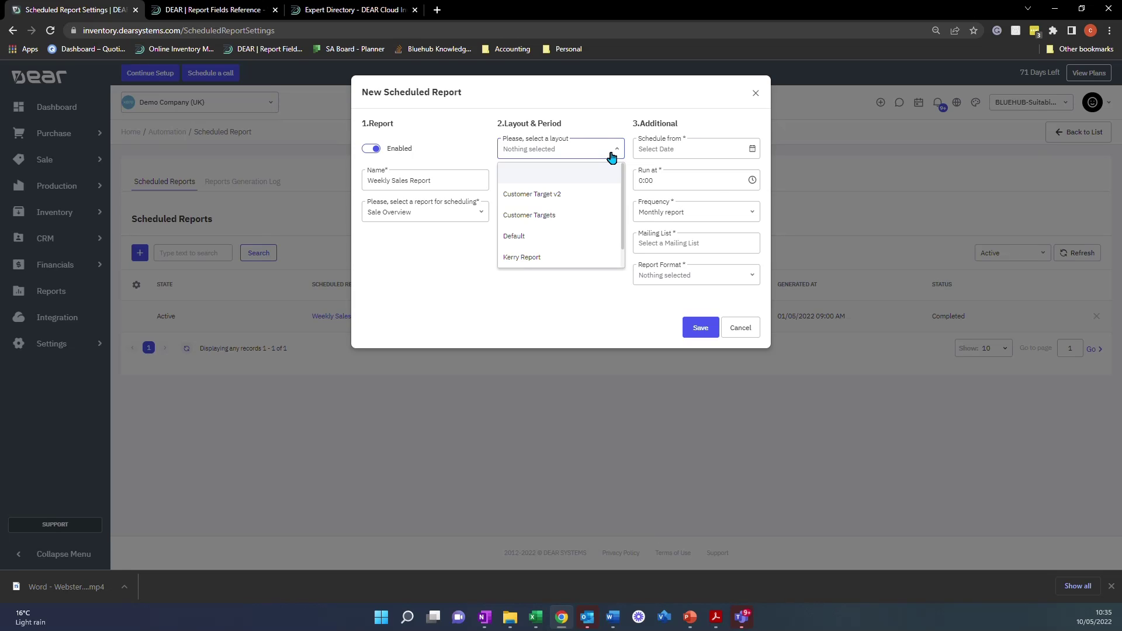
{"action": "left_click", "coordinate": [559, 236]}
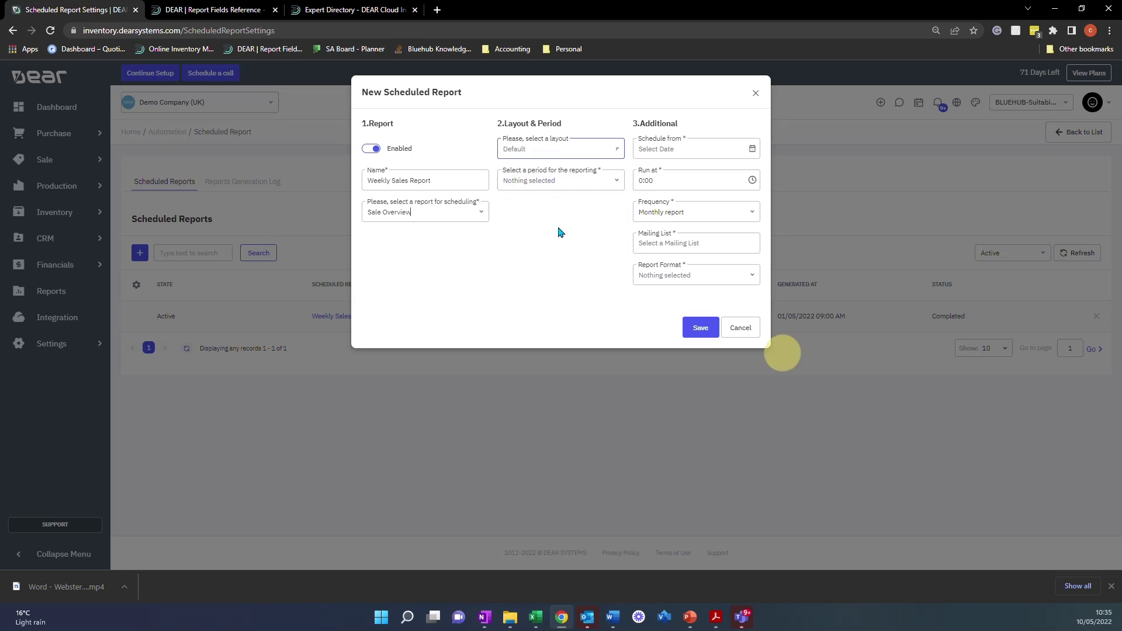
{"action": "left_click", "coordinate": [611, 185]}
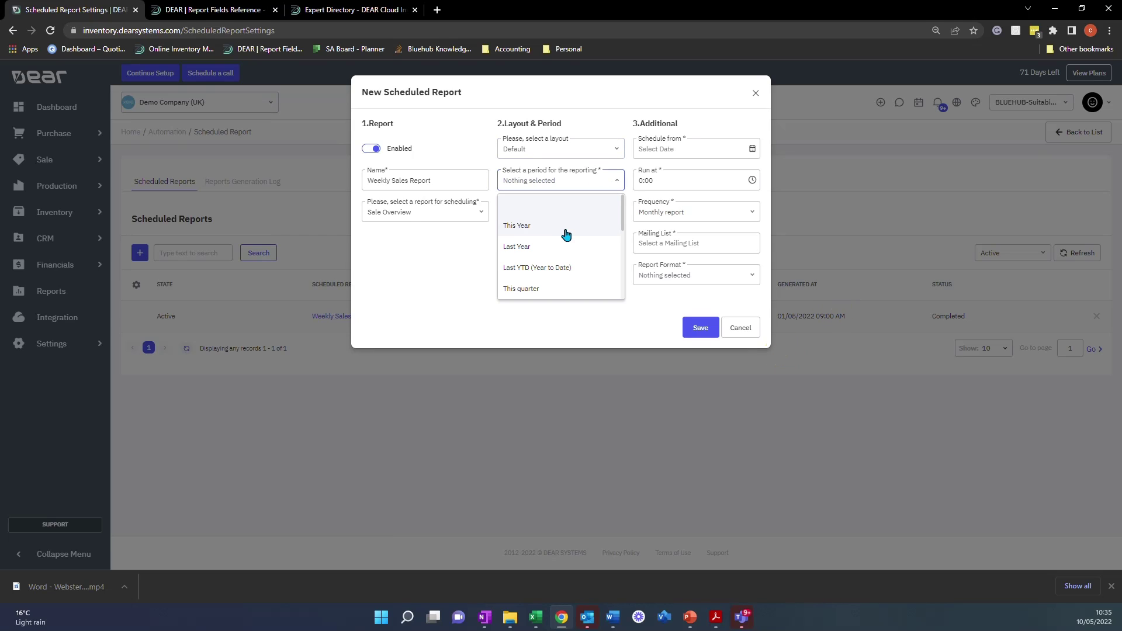
{"action": "left_click", "coordinate": [517, 226]}
{"action": "left_click", "coordinate": [612, 183]}
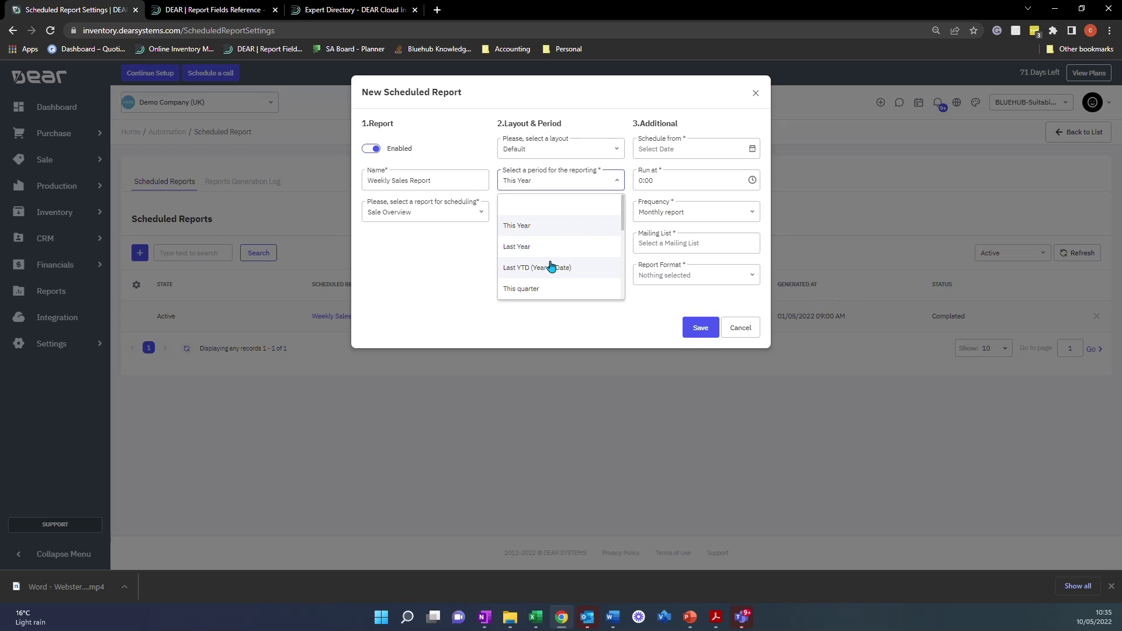
{"action": "left_click", "coordinate": [534, 289]}
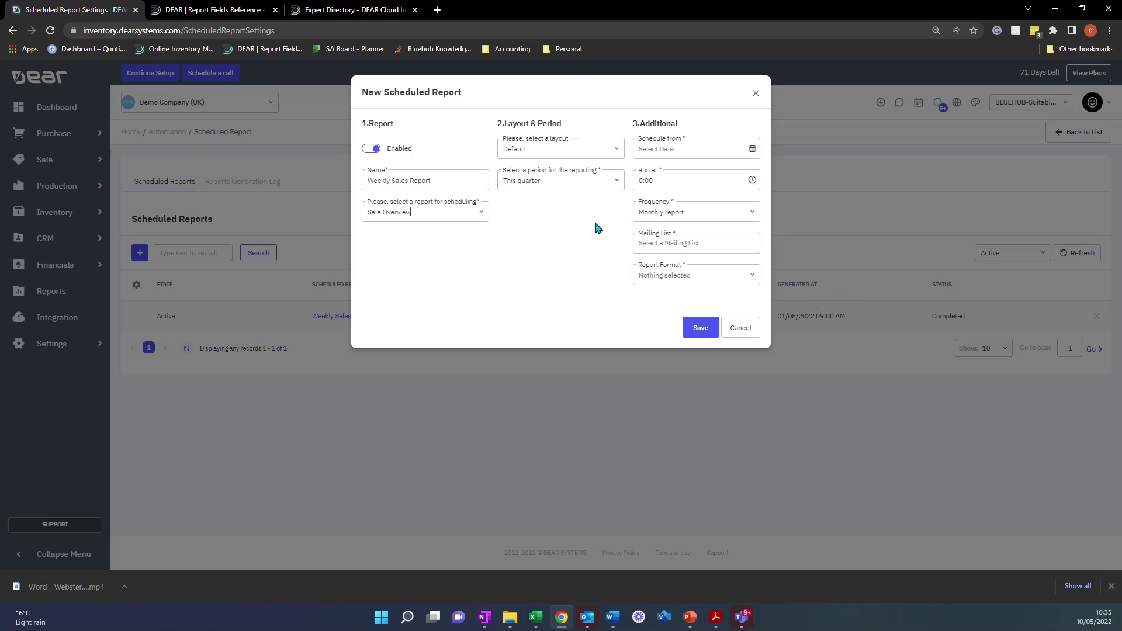
Set the schedule to start on 31/05/2022 at 9:00
{"action": "left_click", "coordinate": [751, 149]}
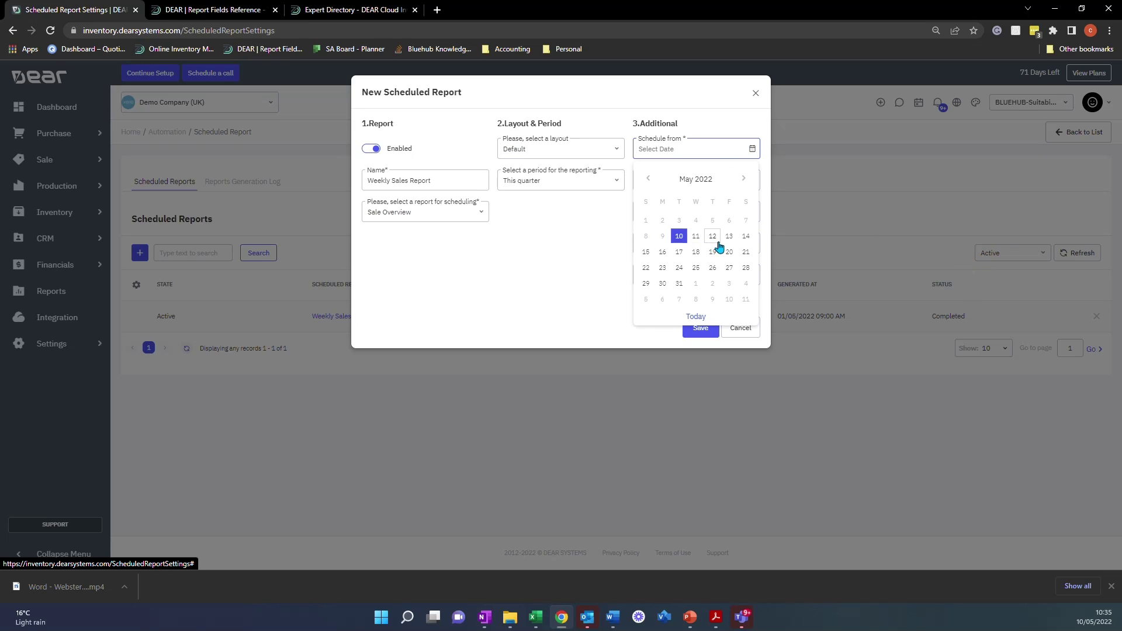
{"action": "left_click", "coordinate": [679, 283]}
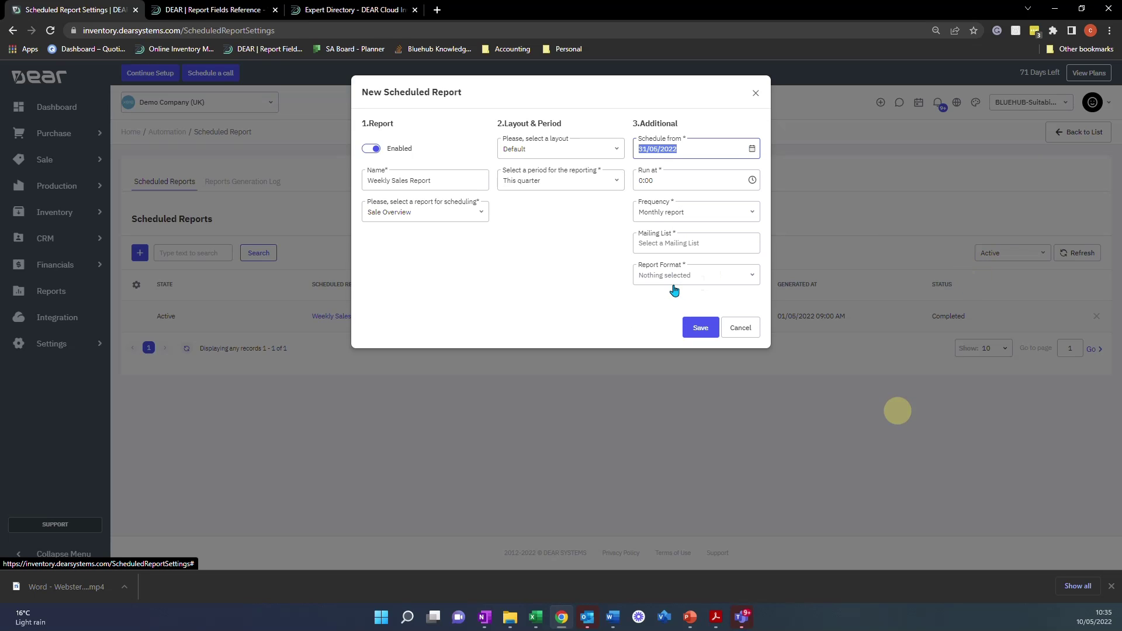
{"action": "left_click", "coordinate": [689, 182]}
{"action": "left_click", "coordinate": [653, 203]}
{"action": "left_click", "coordinate": [653, 202]}
{"action": "left_click", "coordinate": [653, 203]}
{"action": "left_click", "coordinate": [653, 203]}
{"action": "left_click", "coordinate": [653, 203]}
{"action": "left_click", "coordinate": [653, 203]}
{"action": "left_click", "coordinate": [653, 203]}
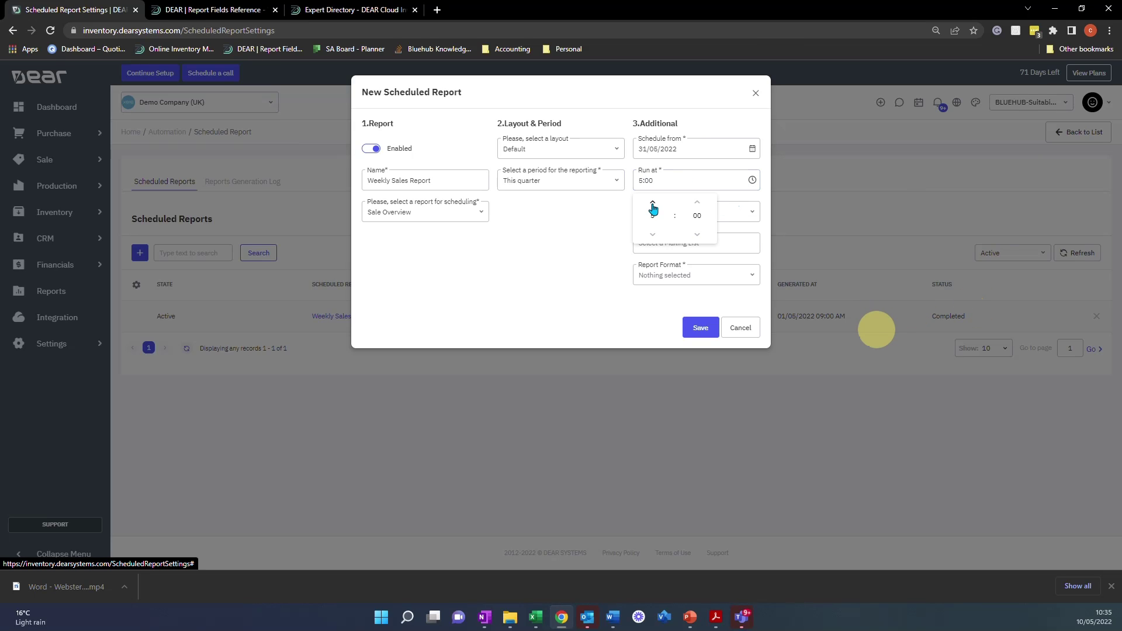
{"action": "left_click", "coordinate": [653, 203]}
{"action": "left_click", "coordinate": [653, 203]}
{"action": "left_click", "coordinate": [664, 292]}
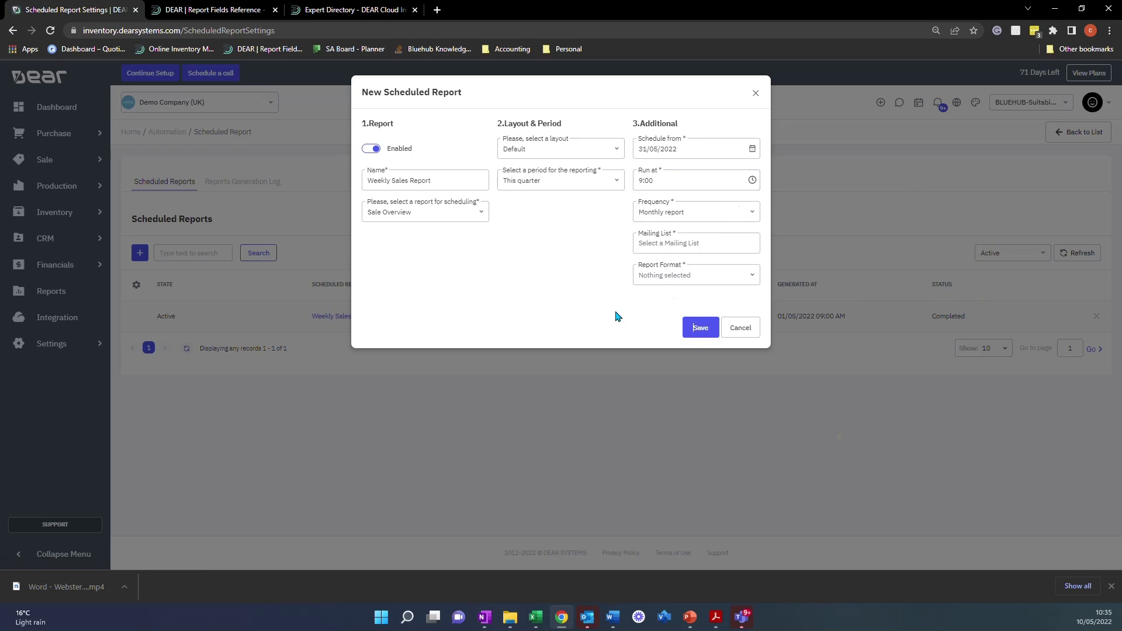
Make it a Quarter report sent as PDF to the Managers mailing list
{"action": "left_click", "coordinate": [723, 218]}
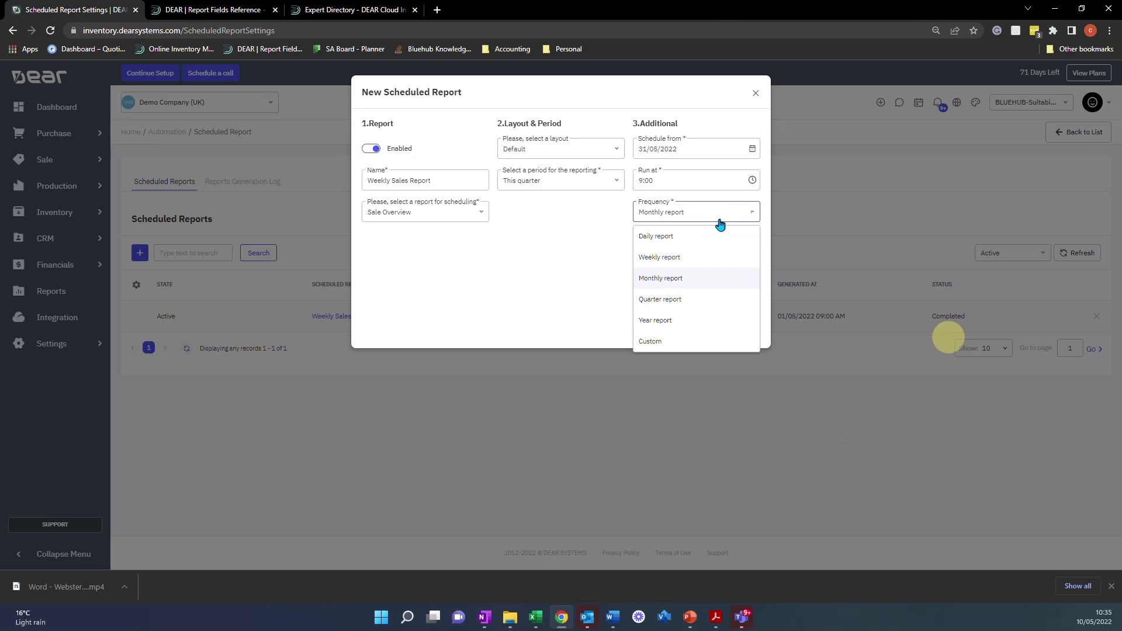
{"action": "left_click", "coordinate": [672, 298]}
{"action": "left_click", "coordinate": [672, 246]}
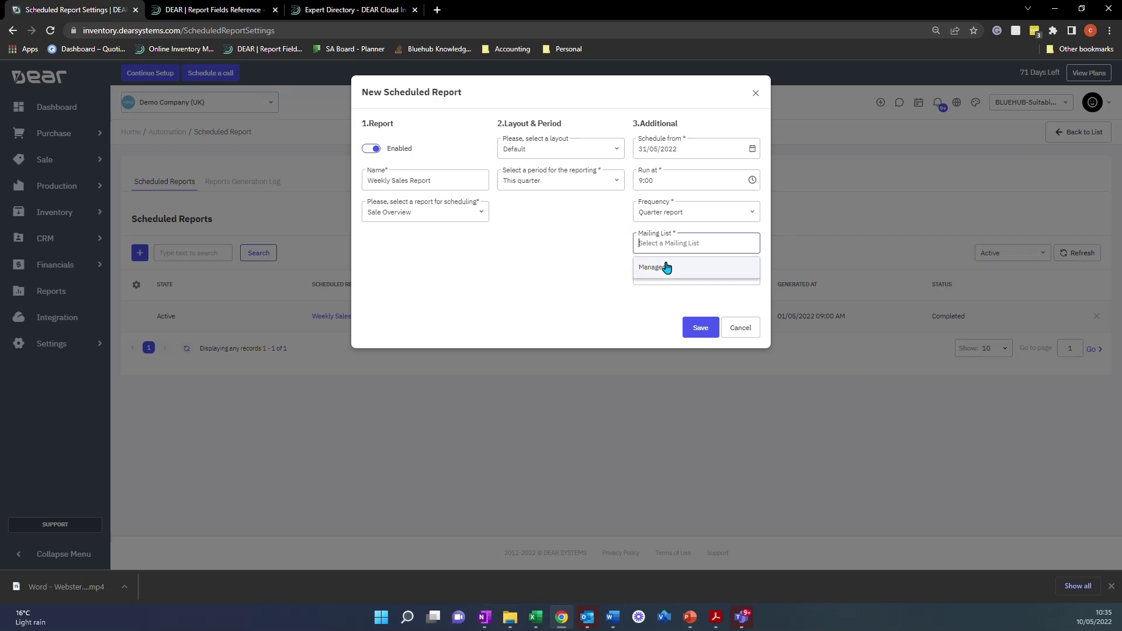
{"action": "left_click", "coordinate": [667, 268]}
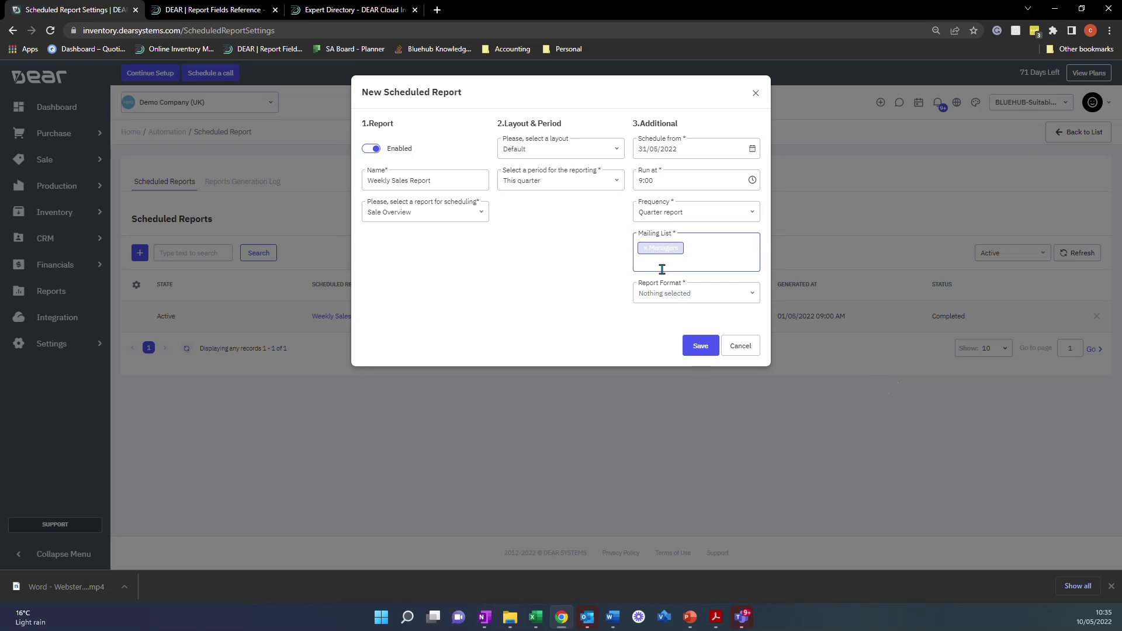
{"action": "left_click", "coordinate": [742, 300]}
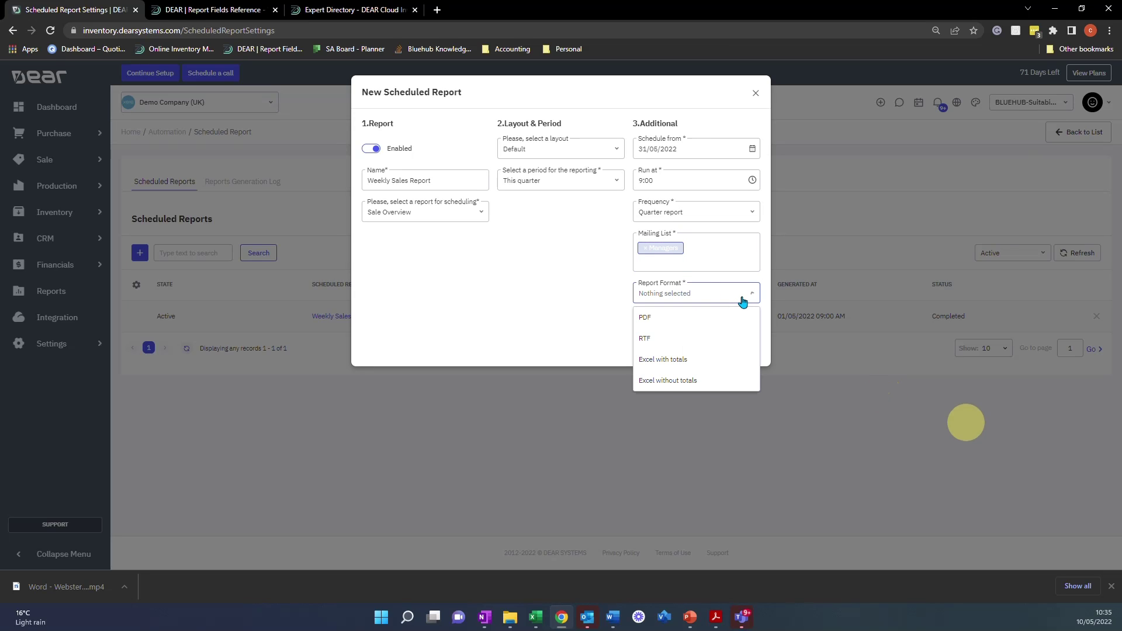
{"action": "left_click", "coordinate": [715, 321]}
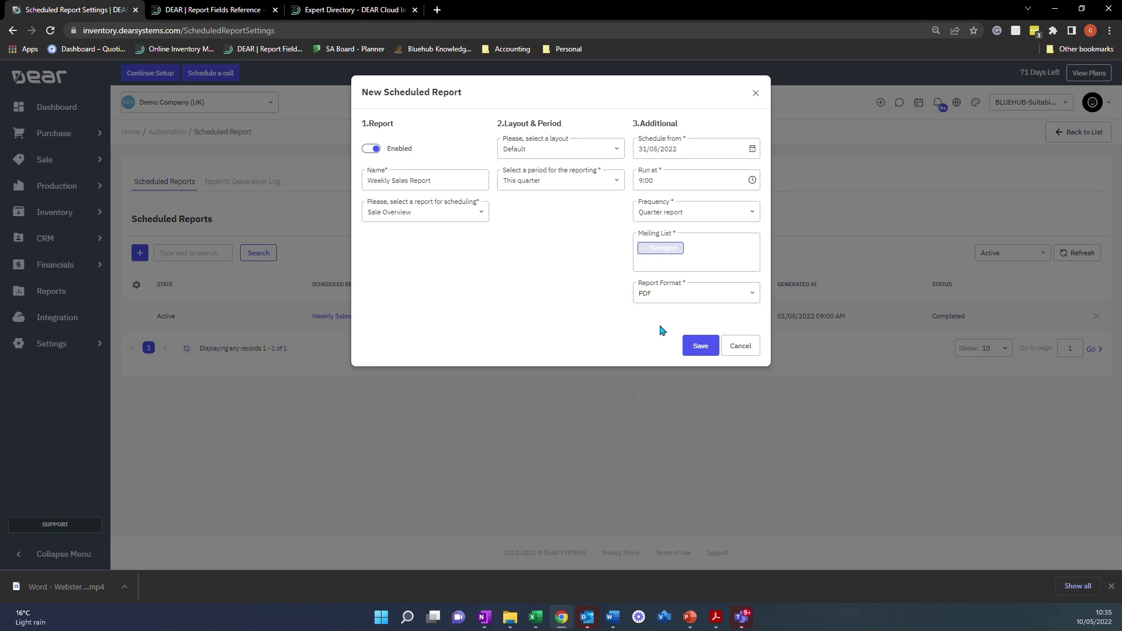
Save the schedule, renaming it 'Weekly Sales Report v2' after the duplicate-name error
{"action": "left_click", "coordinate": [696, 349]}
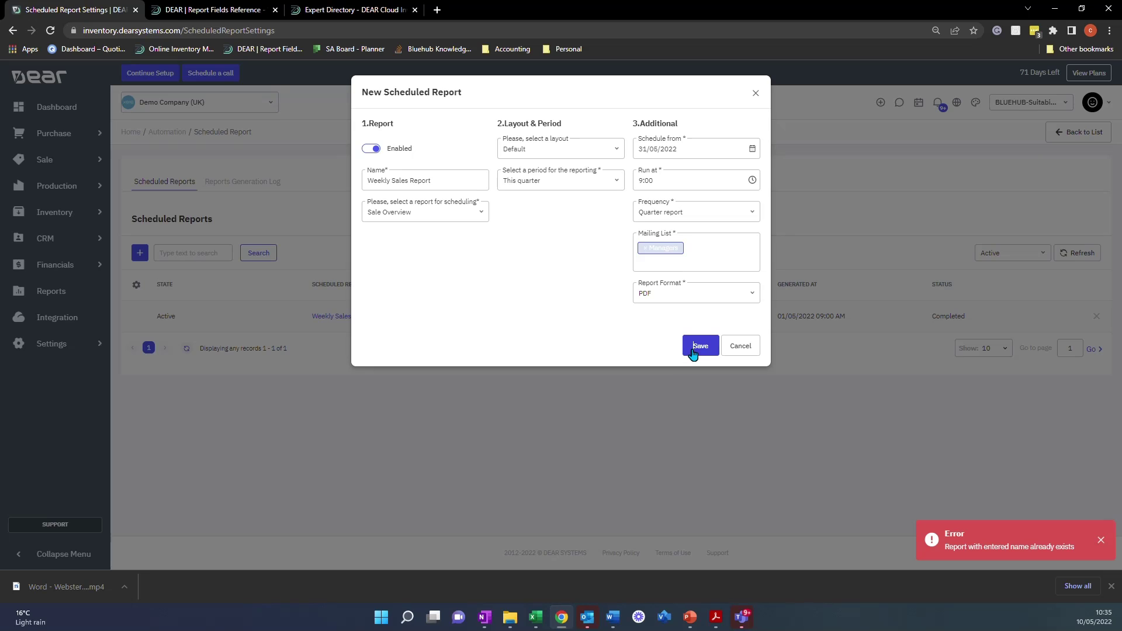
{"action": "left_click", "coordinate": [458, 183]}
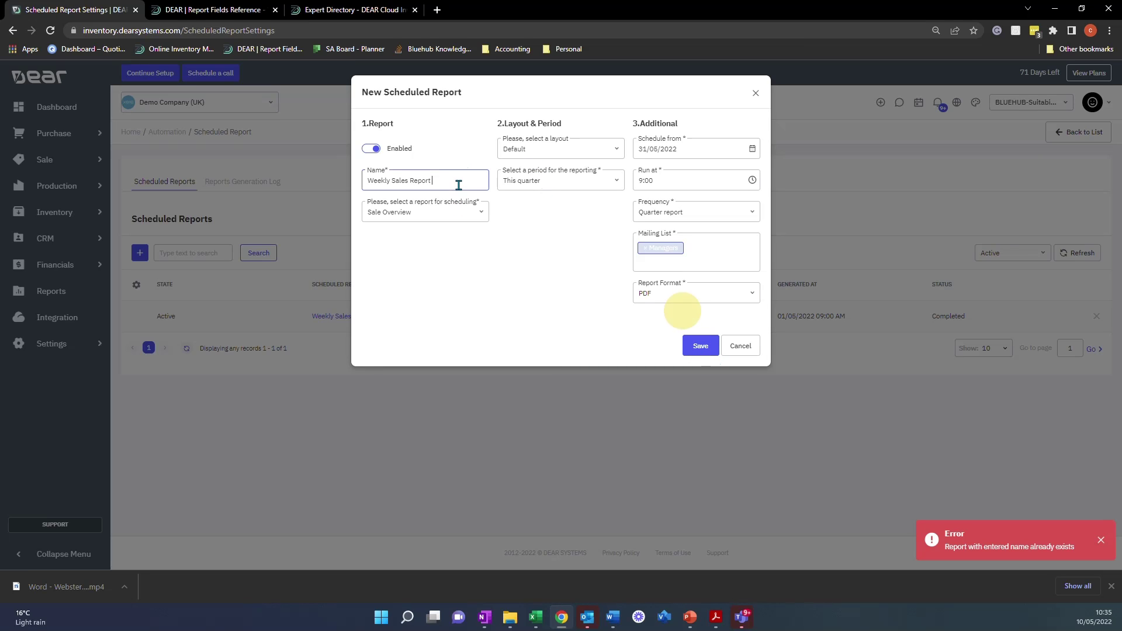
{"action": "type", "text": "v2"}
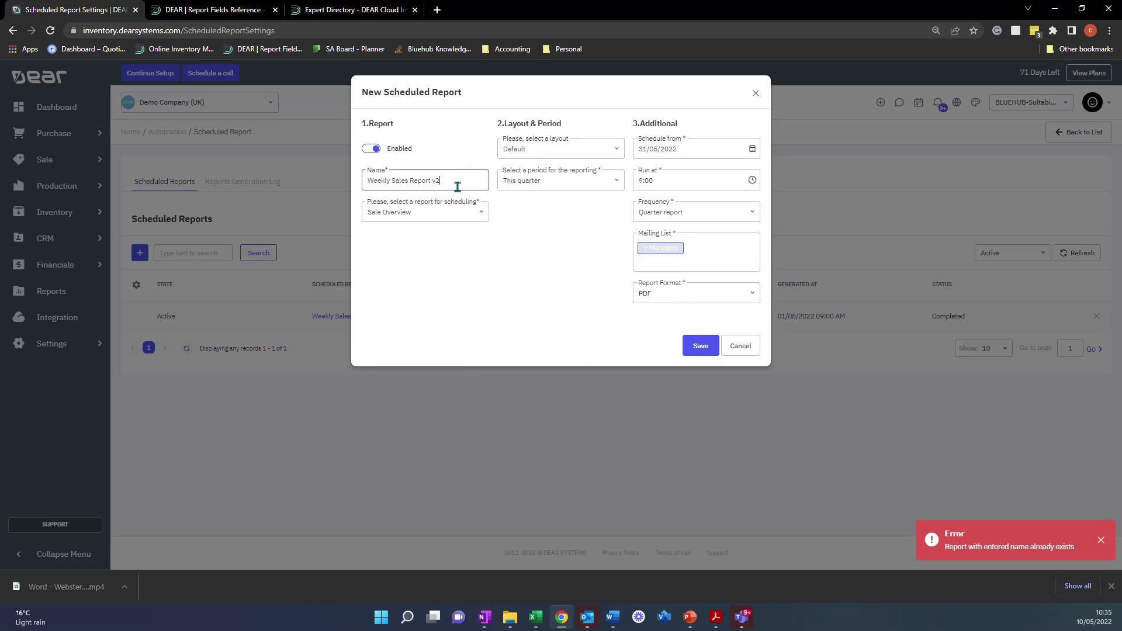
{"action": "left_click", "coordinate": [696, 345]}
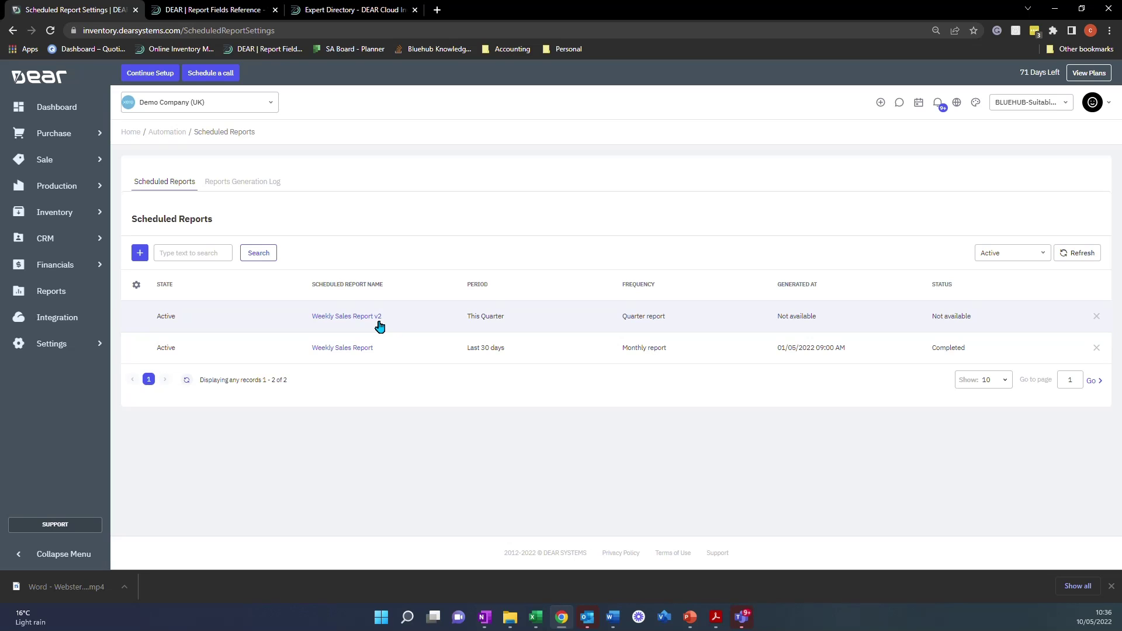
Return to the Reports list from the left sidebar
{"action": "left_click", "coordinate": [76, 301]}
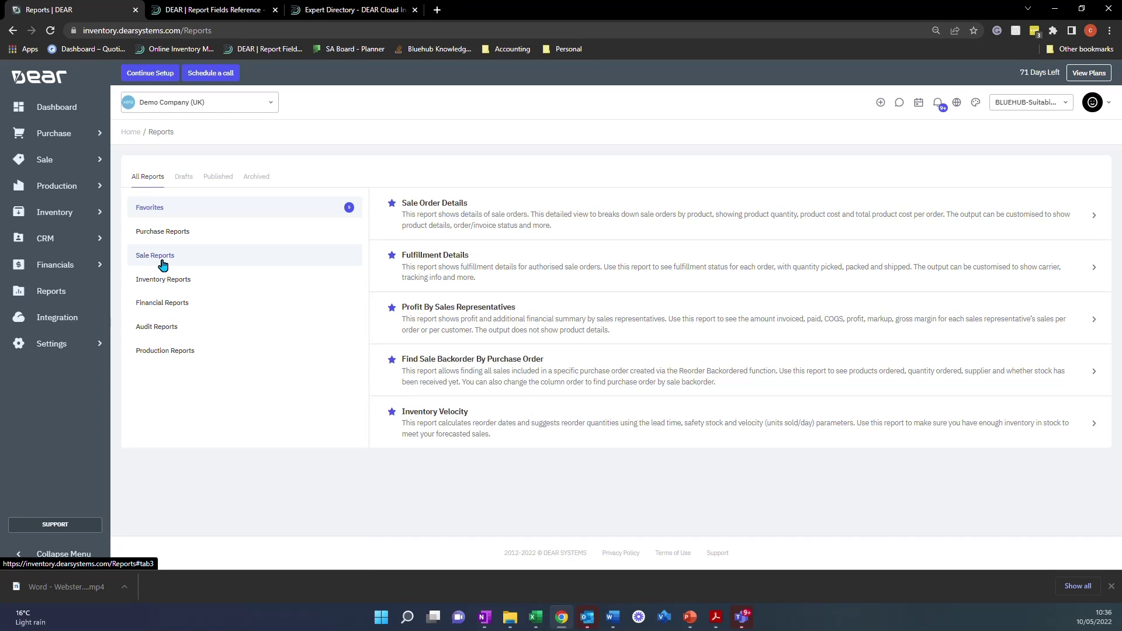
Load Sale Order Details for 01/04/2022–30/04/2022, grouped by Order #, Customer and Sales Representative
{"action": "left_click", "coordinate": [430, 220]}
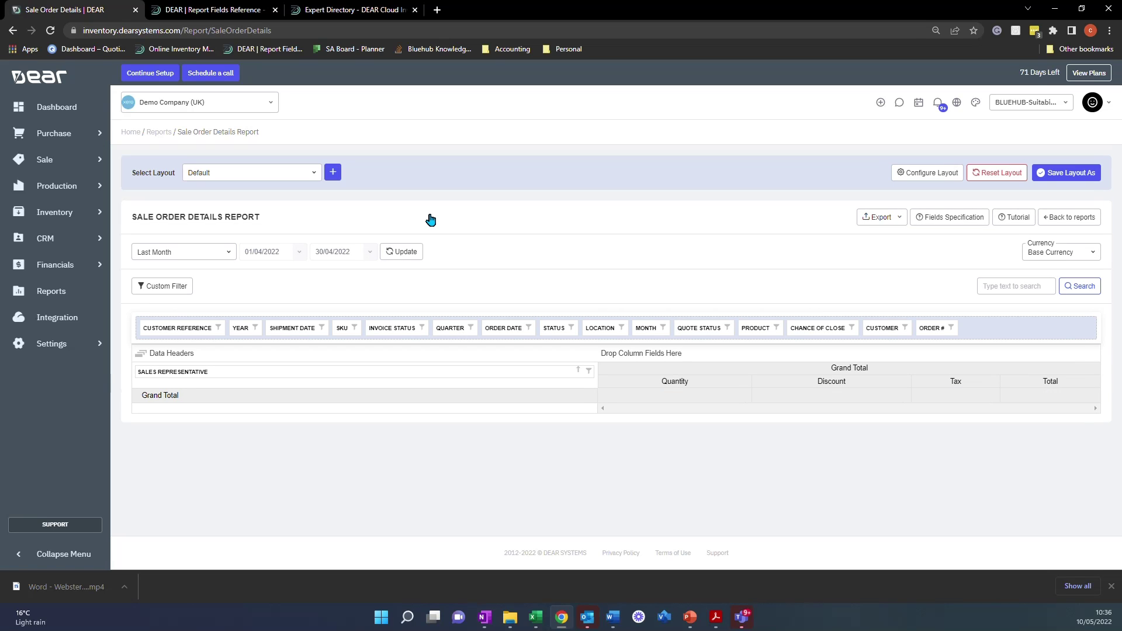
{"action": "left_click", "coordinate": [419, 253]}
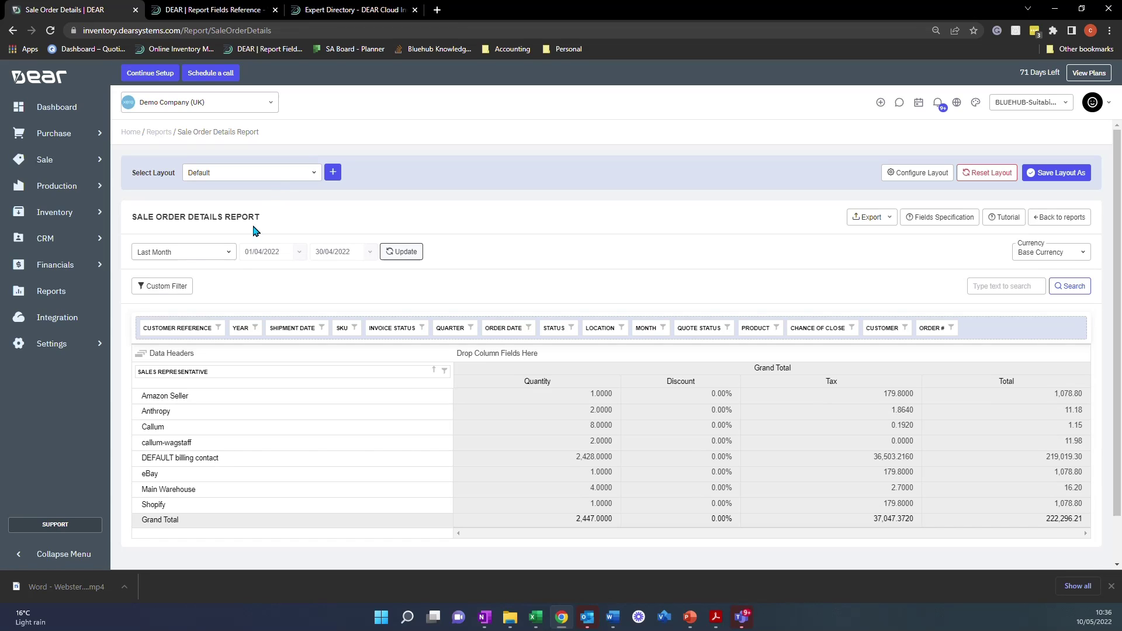
{"action": "left_click_drag", "start_coordinate": [202, 328], "coordinate": [147, 372]}
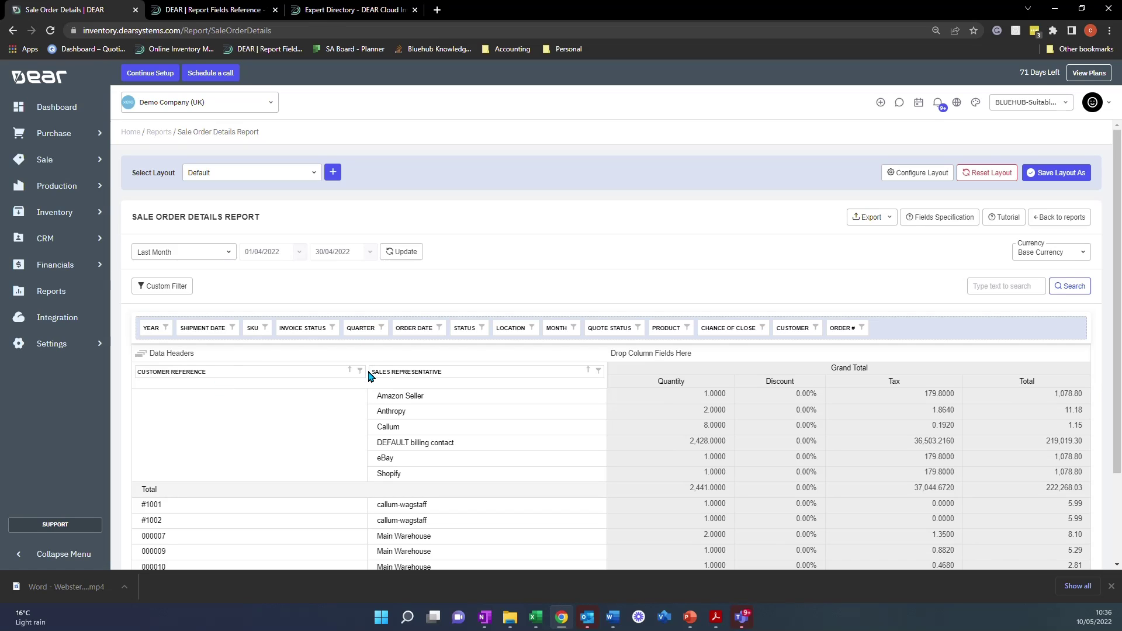
{"action": "left_click_drag", "start_coordinate": [840, 328], "coordinate": [363, 377]}
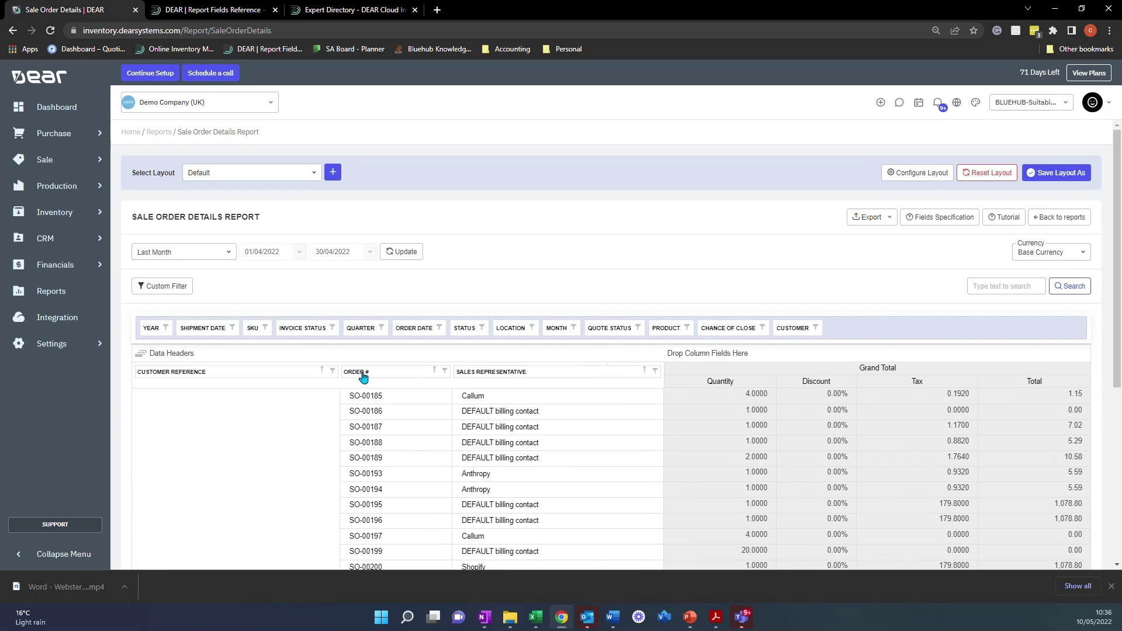
{"action": "left_click", "coordinate": [709, 499]}
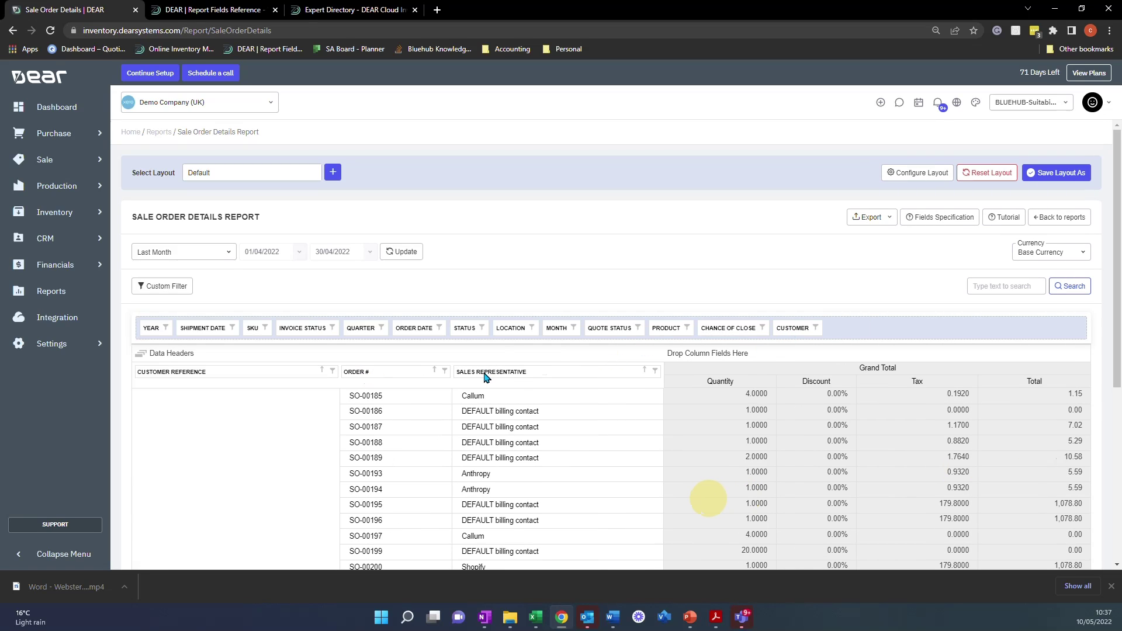
{"action": "left_click_drag", "start_coordinate": [485, 378], "coordinate": [487, 378]}
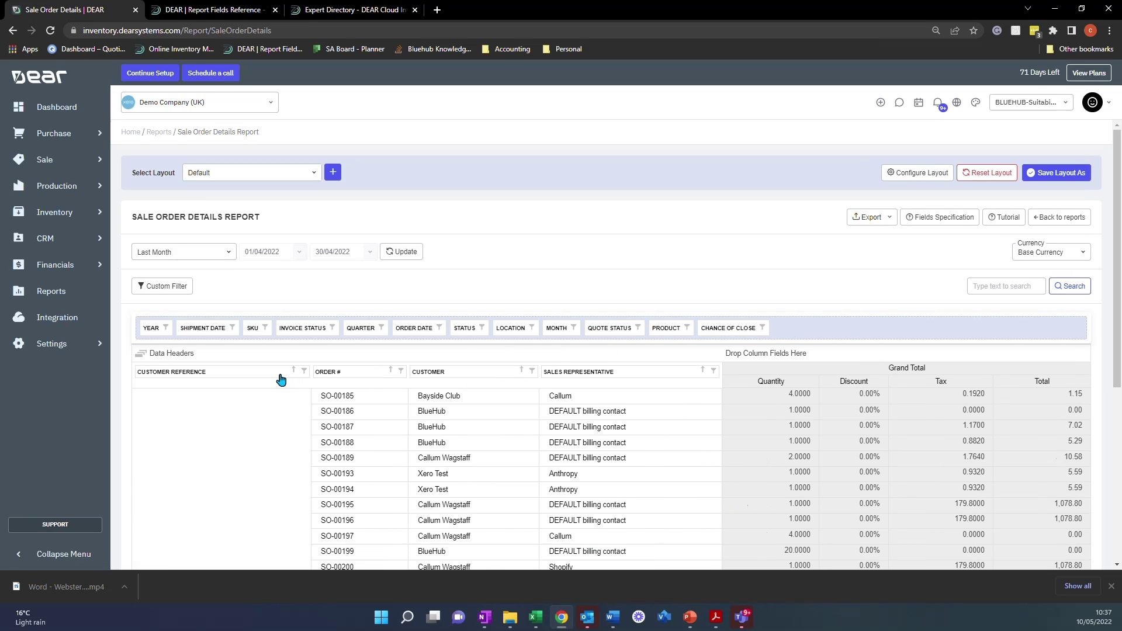
{"action": "left_click_drag", "start_coordinate": [281, 379], "coordinate": [298, 333]}
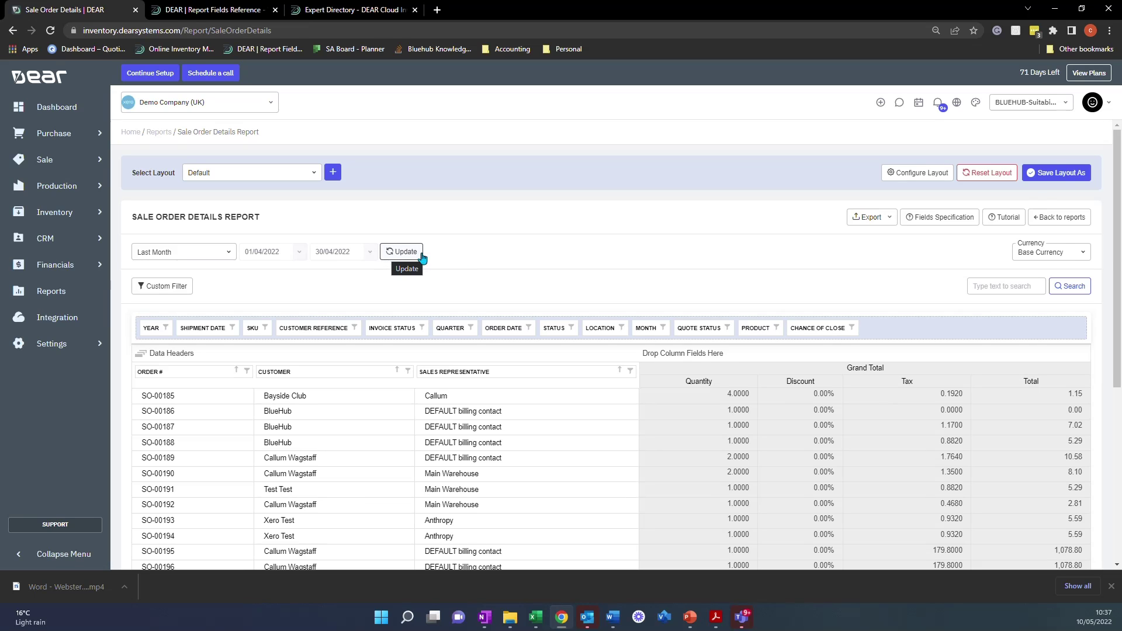
Save the layout as 'Sales Report' and keep it selected as the current layout
{"action": "left_click", "coordinate": [1033, 179]}
{"action": "left_click", "coordinate": [641, 214]}
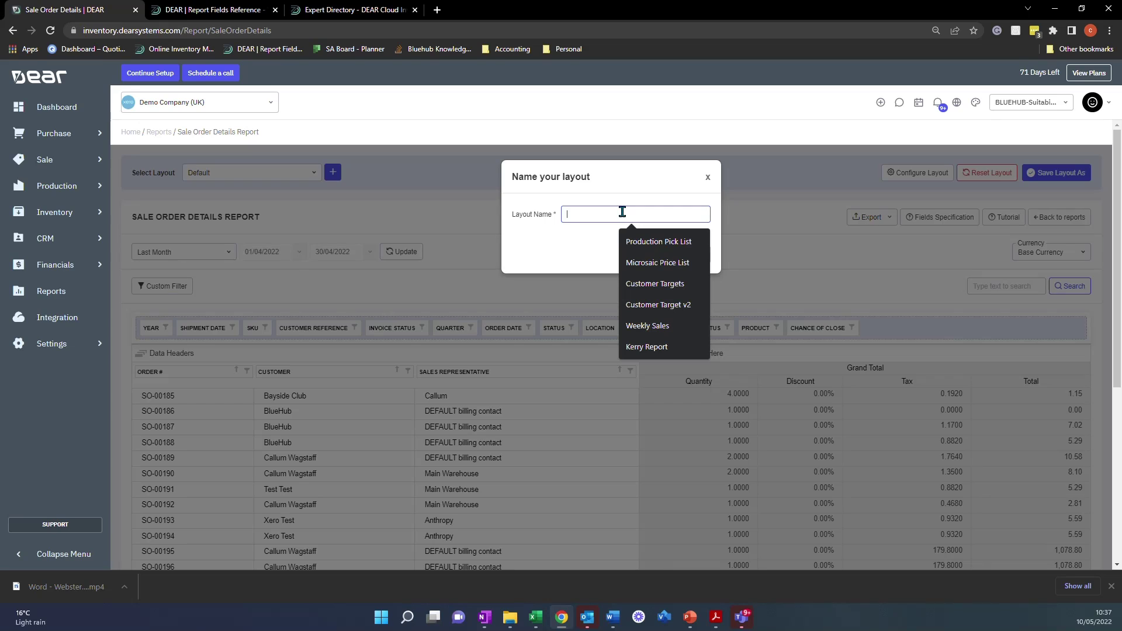
{"action": "type", "text": "Sales Report"}
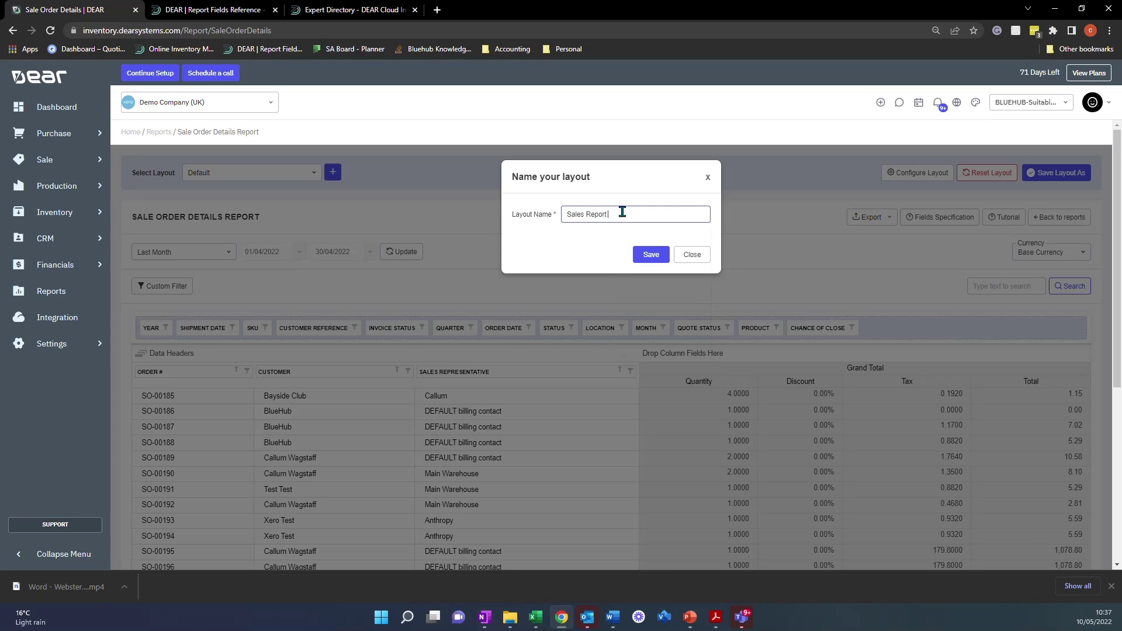
{"action": "left_click", "coordinate": [647, 255]}
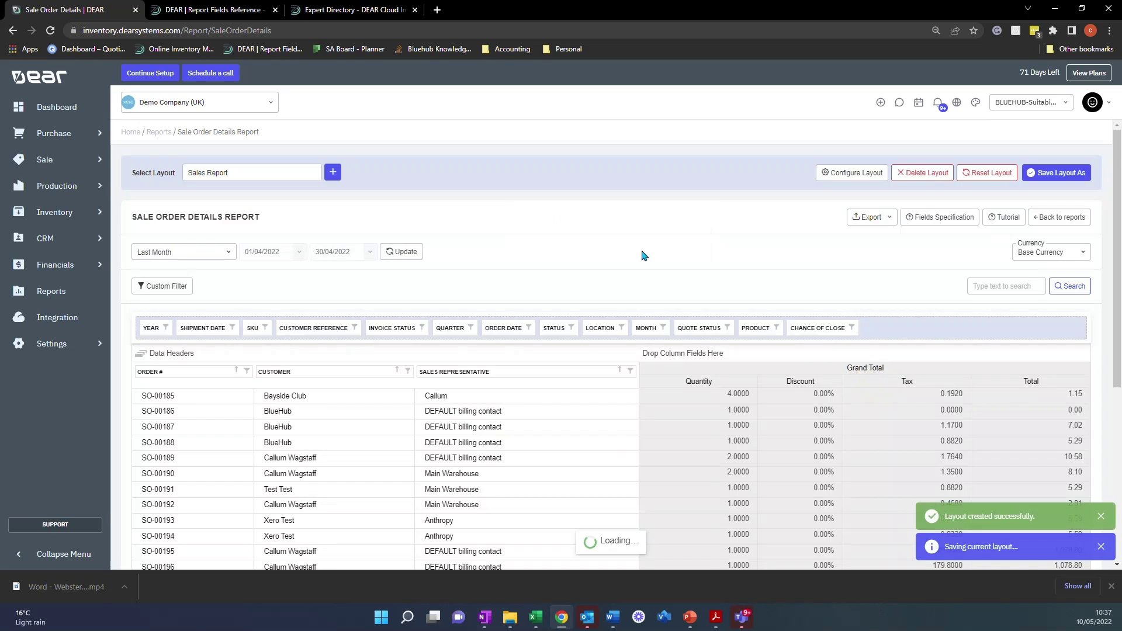
{"action": "left_click", "coordinate": [312, 183]}
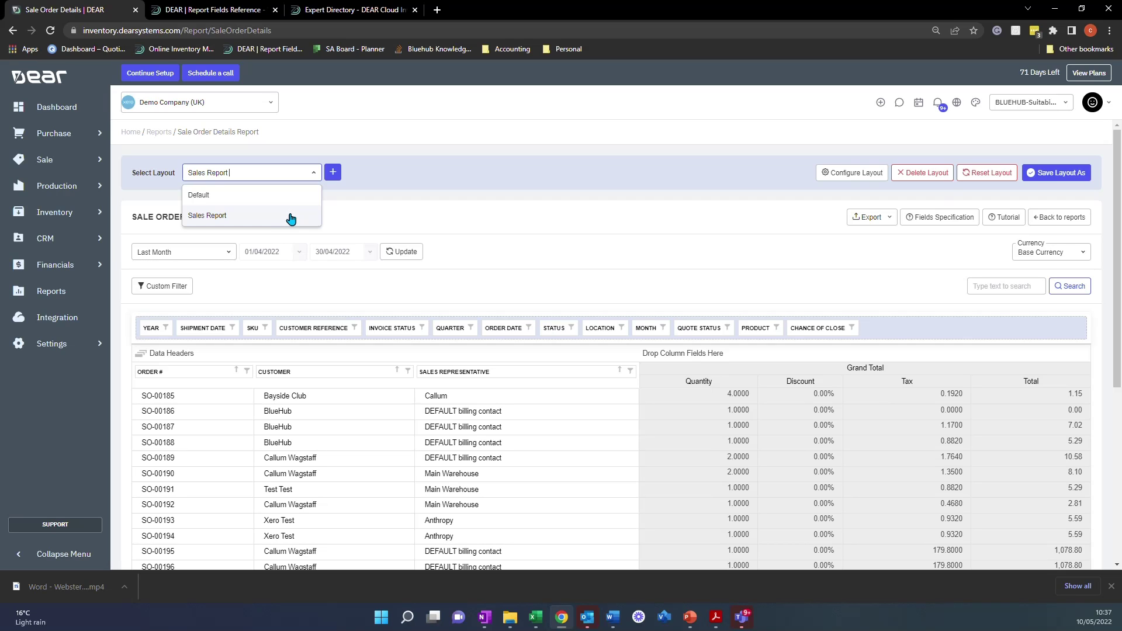
{"action": "left_click", "coordinate": [465, 236]}
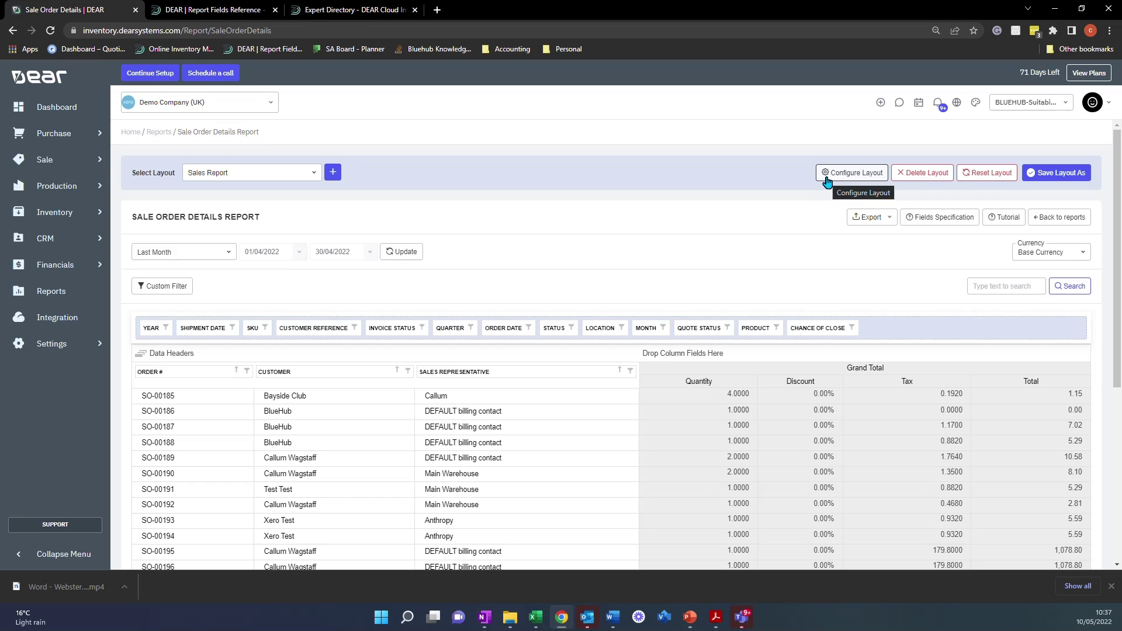
In Configure Layout, move the hidden POSTCODE field into the Filter Area and apply the update
{"action": "left_click", "coordinate": [827, 177]}
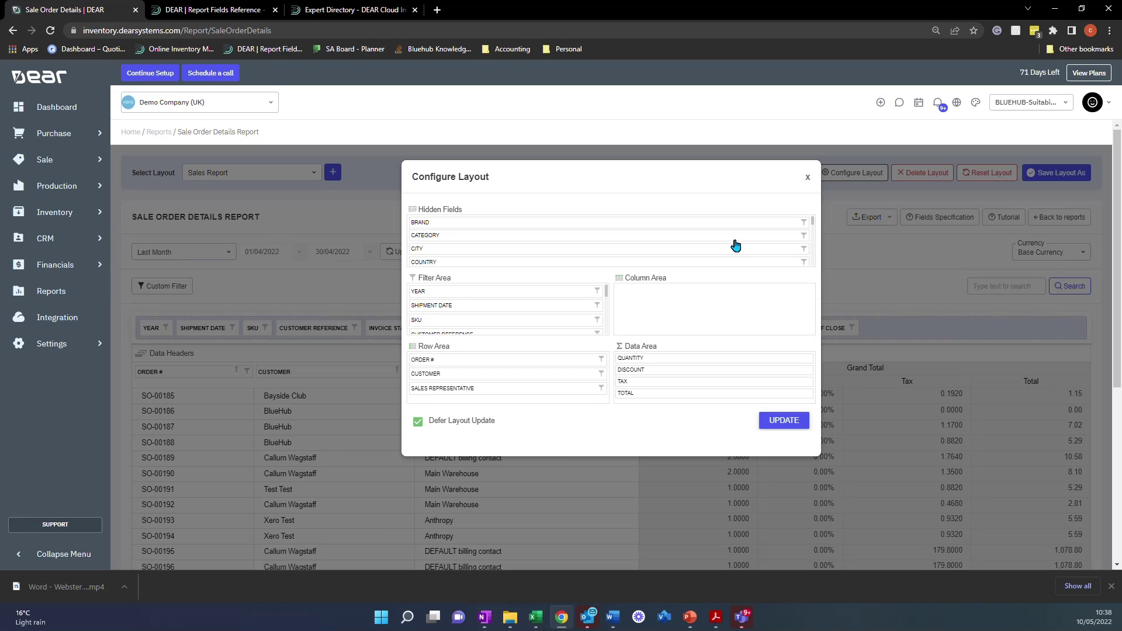
{"action": "scroll", "coordinate": [736, 246], "scroll_direction": "down", "scroll_amount": 1}
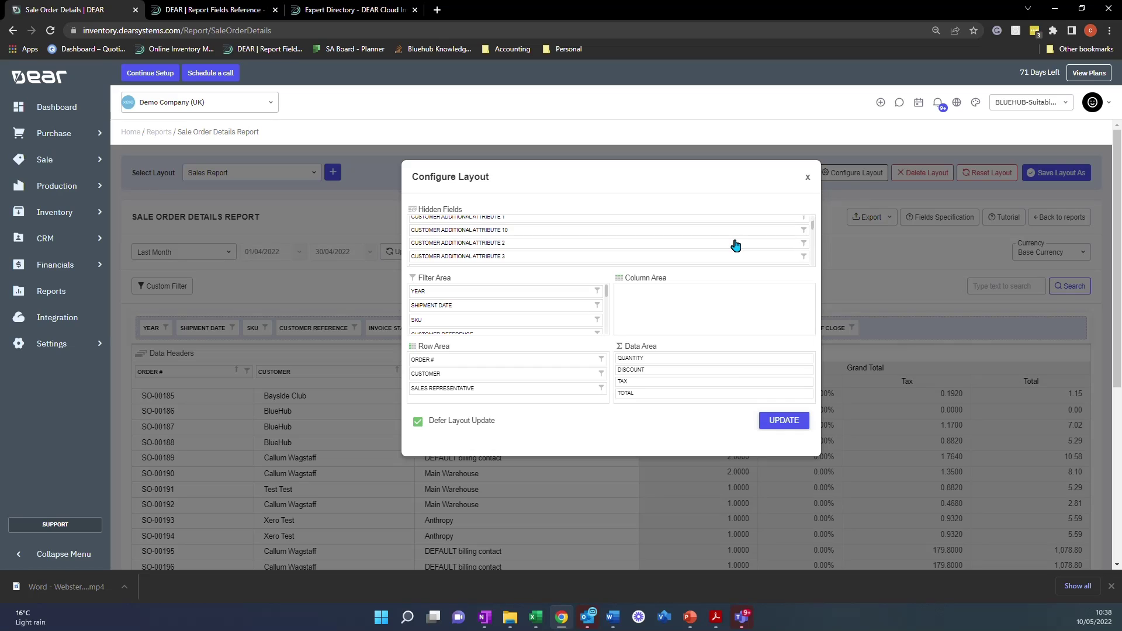
{"action": "scroll", "coordinate": [736, 246], "scroll_direction": "down", "scroll_amount": 6}
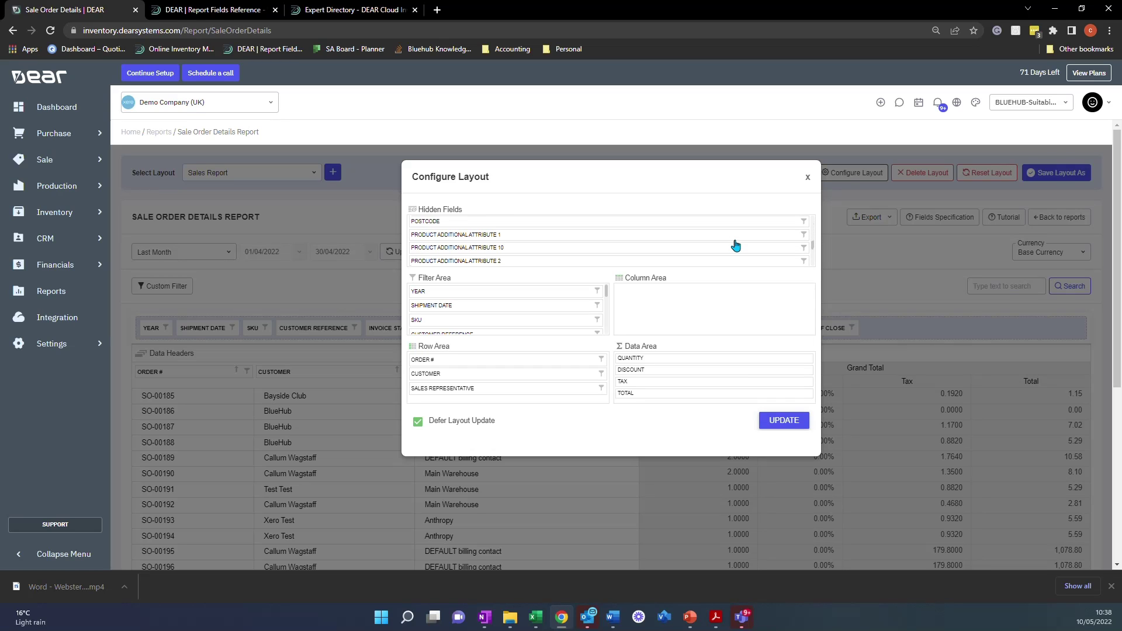
{"action": "scroll", "coordinate": [736, 245], "scroll_direction": "down", "scroll_amount": 5}
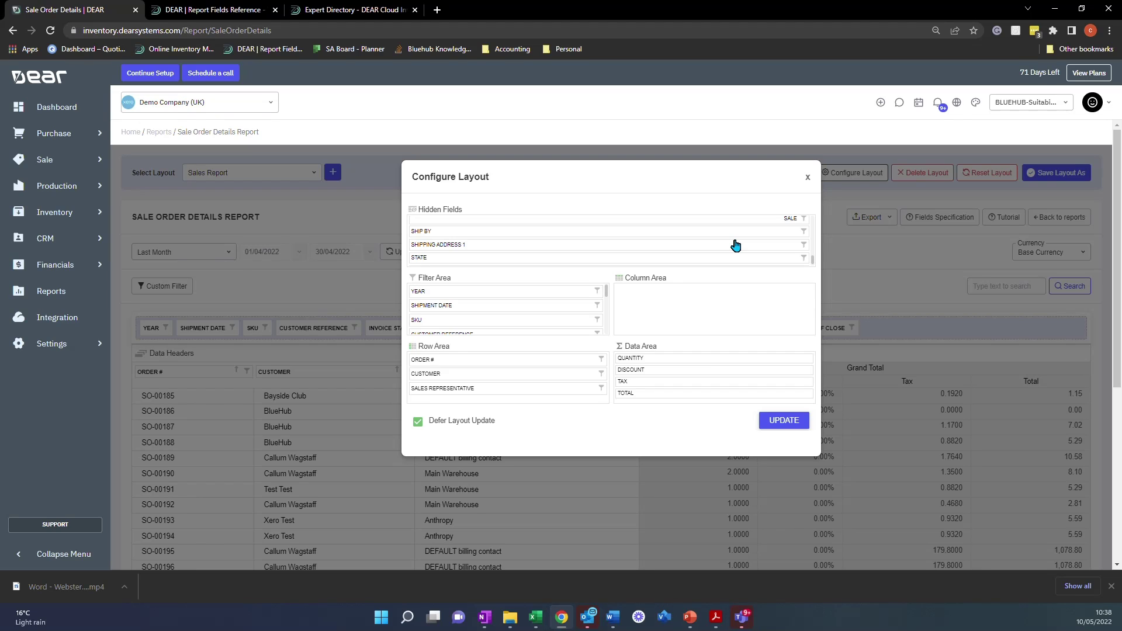
{"action": "scroll", "coordinate": [736, 245], "scroll_direction": "up", "scroll_amount": 3}
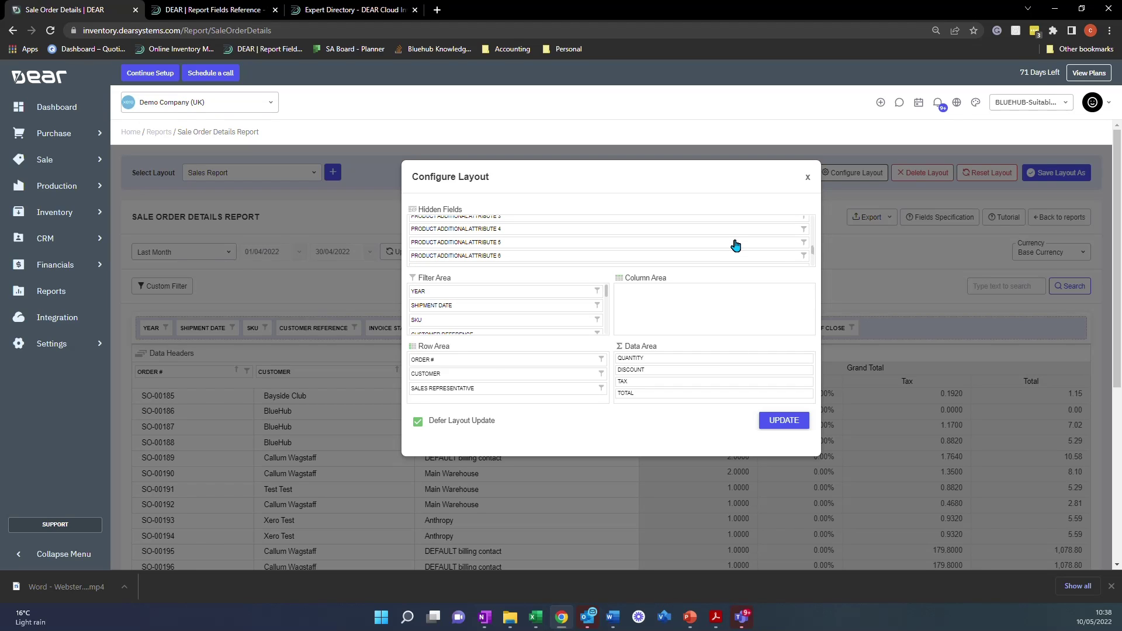
{"action": "scroll", "coordinate": [728, 255], "scroll_direction": "up", "scroll_amount": 2}
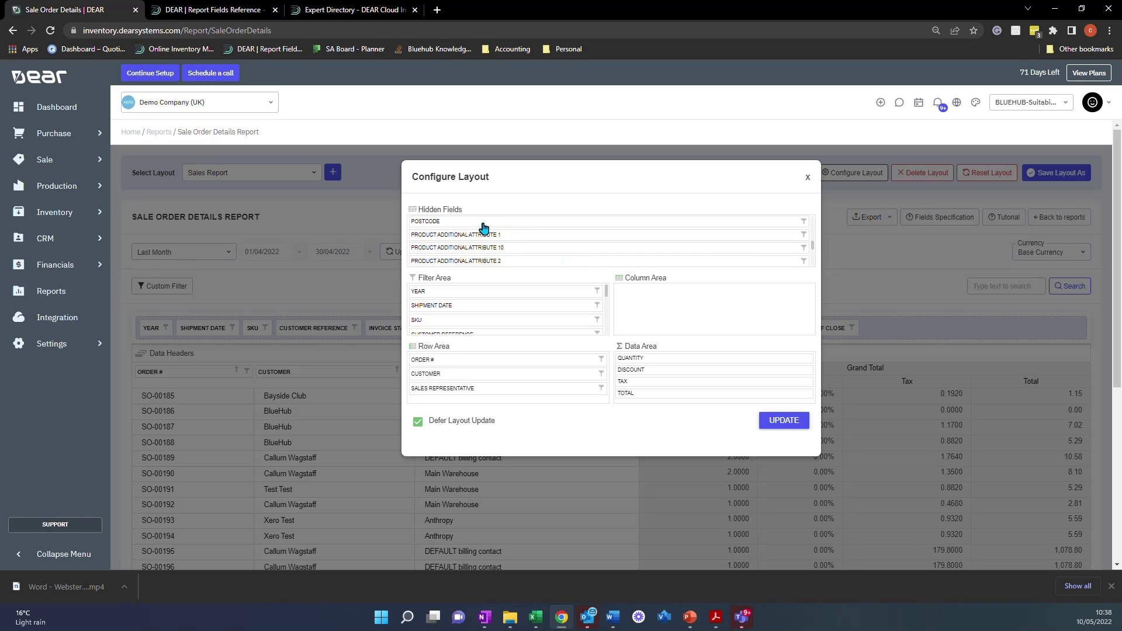
{"action": "left_click", "coordinate": [706, 349]}
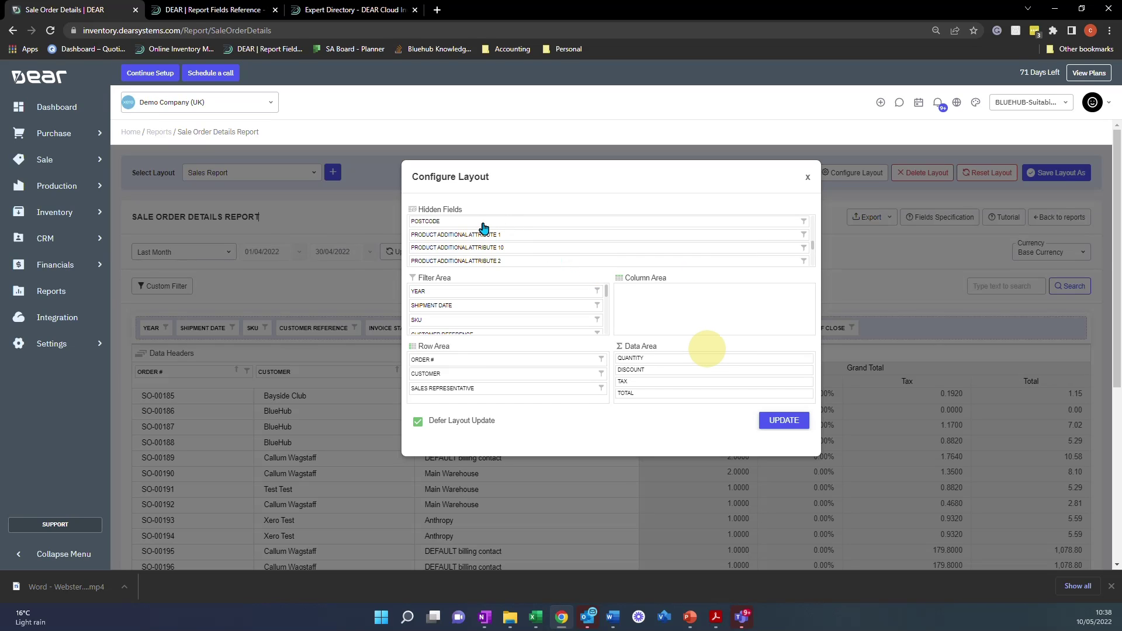
{"action": "left_click_drag", "start_coordinate": [483, 228], "coordinate": [483, 311]}
{"action": "left_click", "coordinate": [775, 420]}
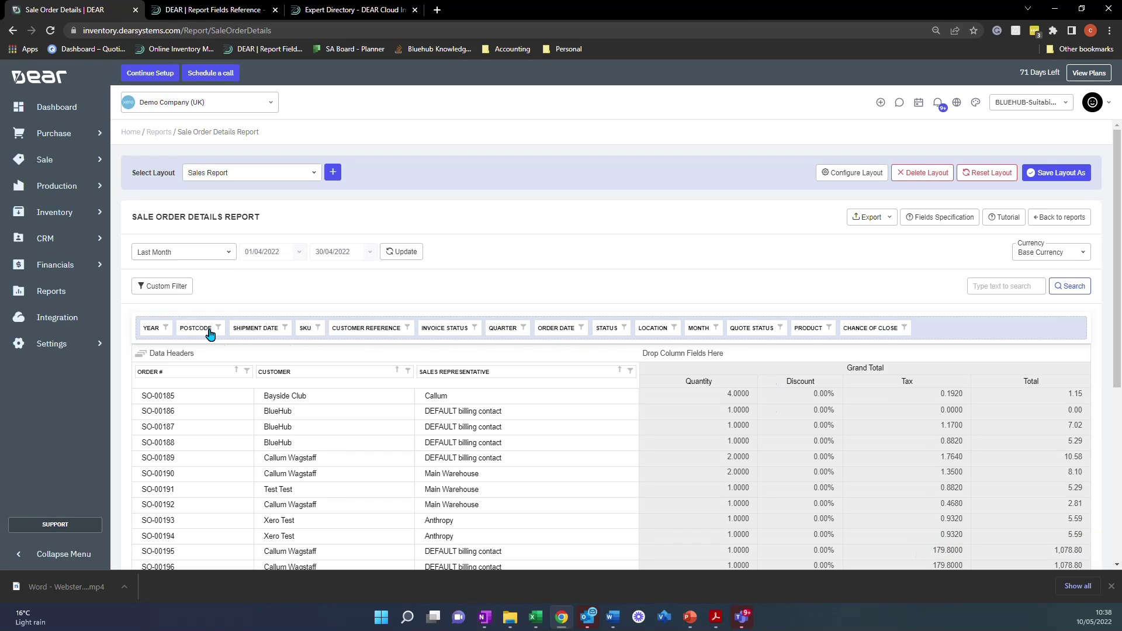
Add Postcode as a row grouping after Sales Representative, leaving the layout configuration unchanged
{"action": "left_click_drag", "start_coordinate": [211, 334], "coordinate": [627, 379]}
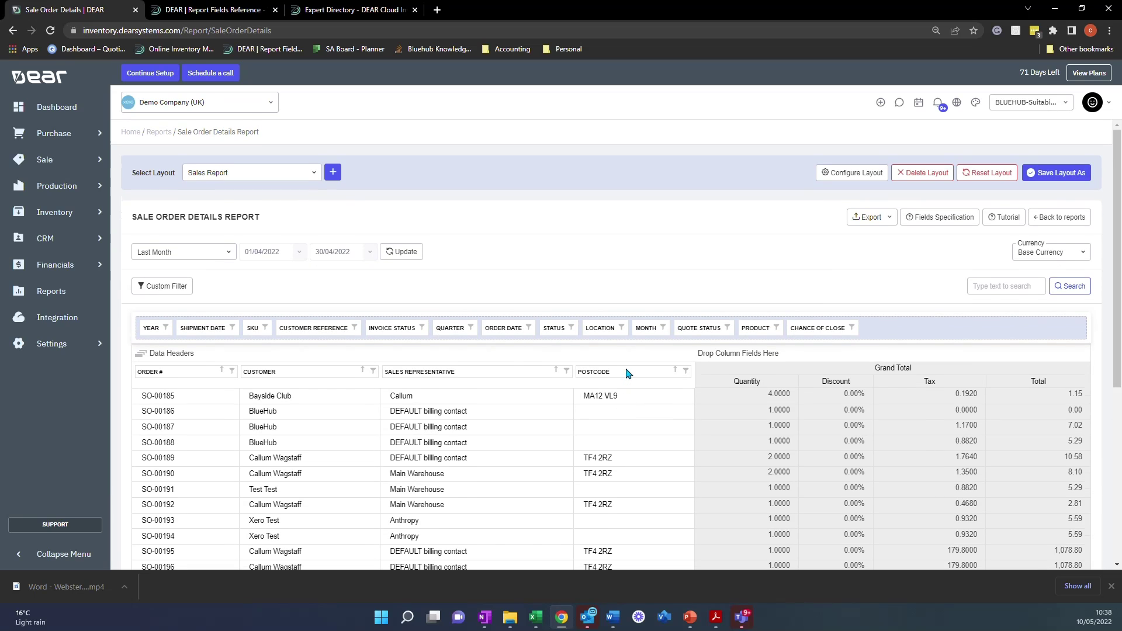
{"action": "left_click", "coordinate": [833, 178]}
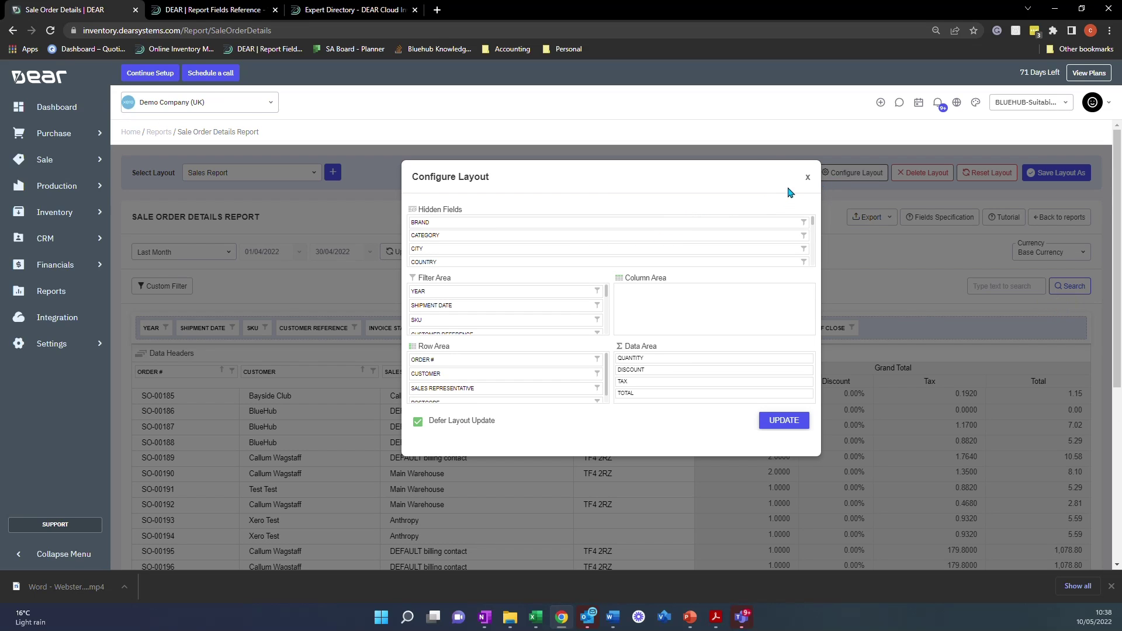
{"action": "left_click", "coordinate": [807, 180]}
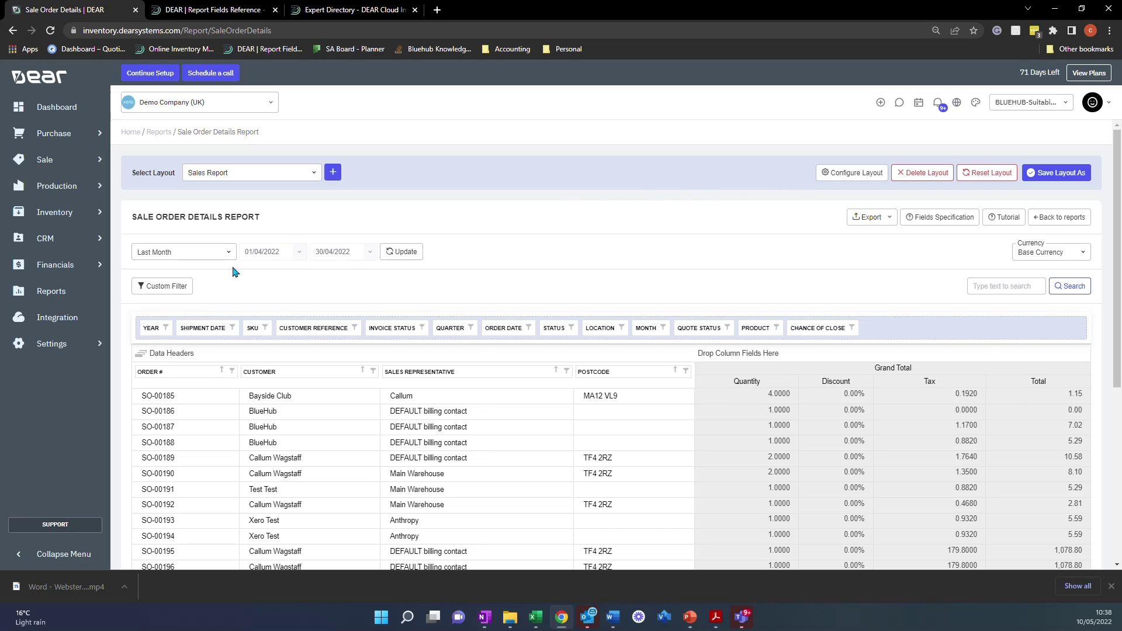
In the custom filter builder, add a condition on Country using the Contains comparison
{"action": "left_click", "coordinate": [174, 287]}
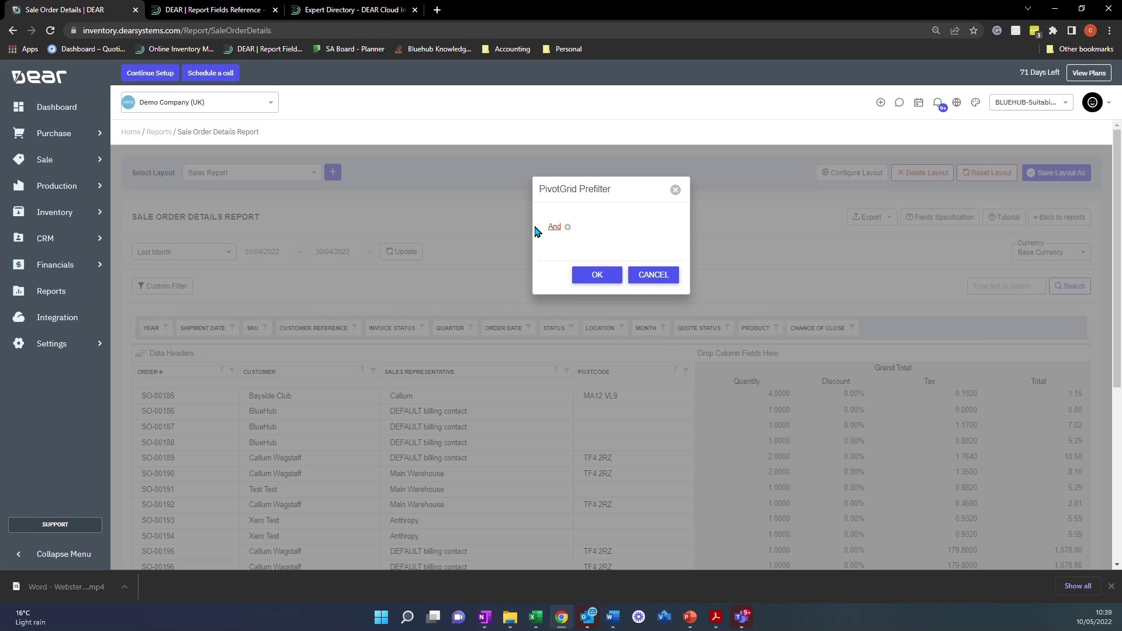
{"action": "left_click", "coordinate": [556, 231]}
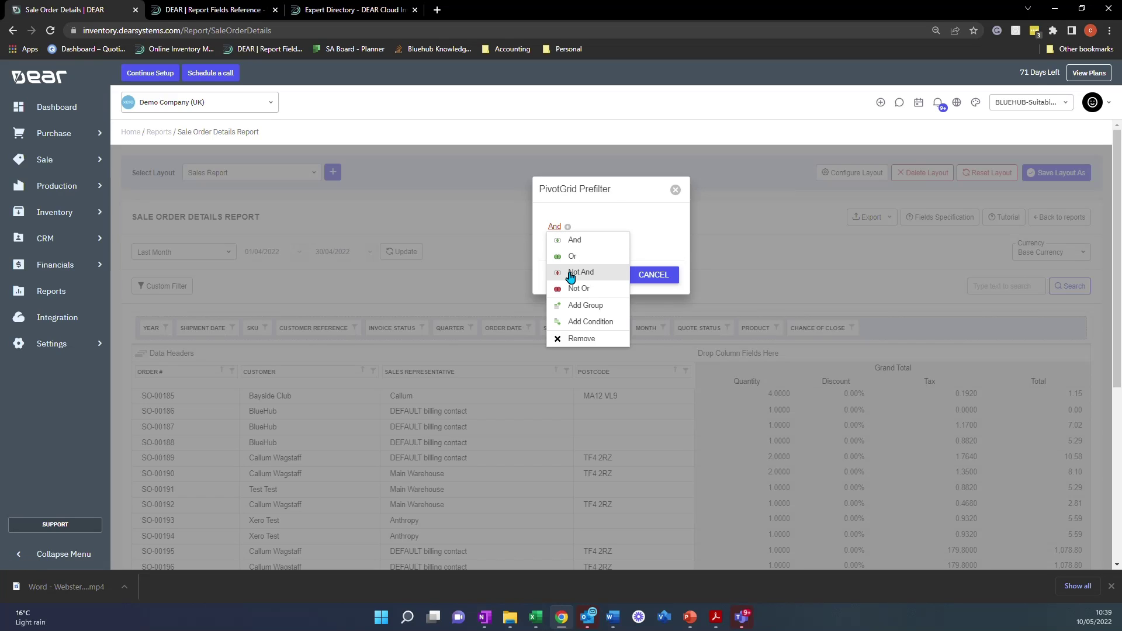
{"action": "left_click", "coordinate": [576, 326]}
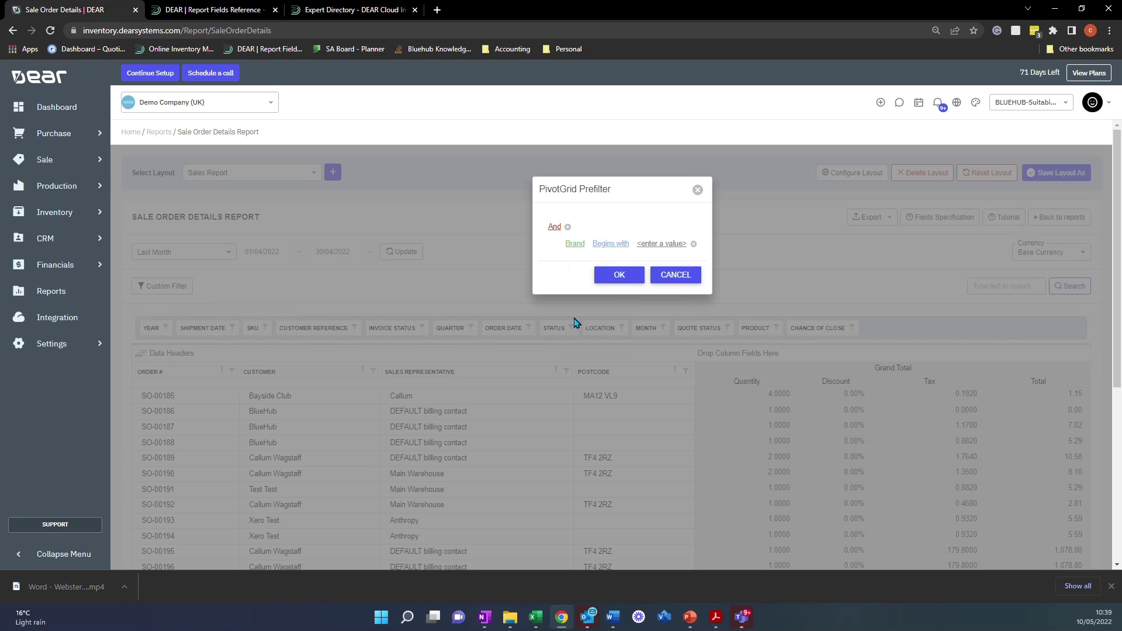
{"action": "left_click", "coordinate": [571, 247]}
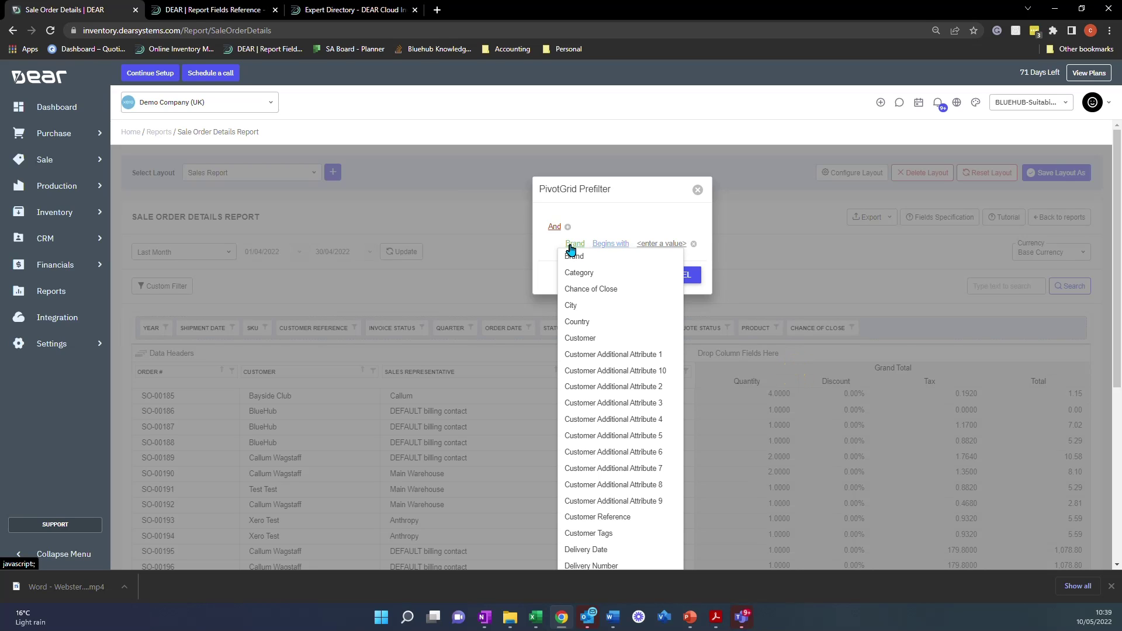
{"action": "left_click", "coordinate": [571, 324]}
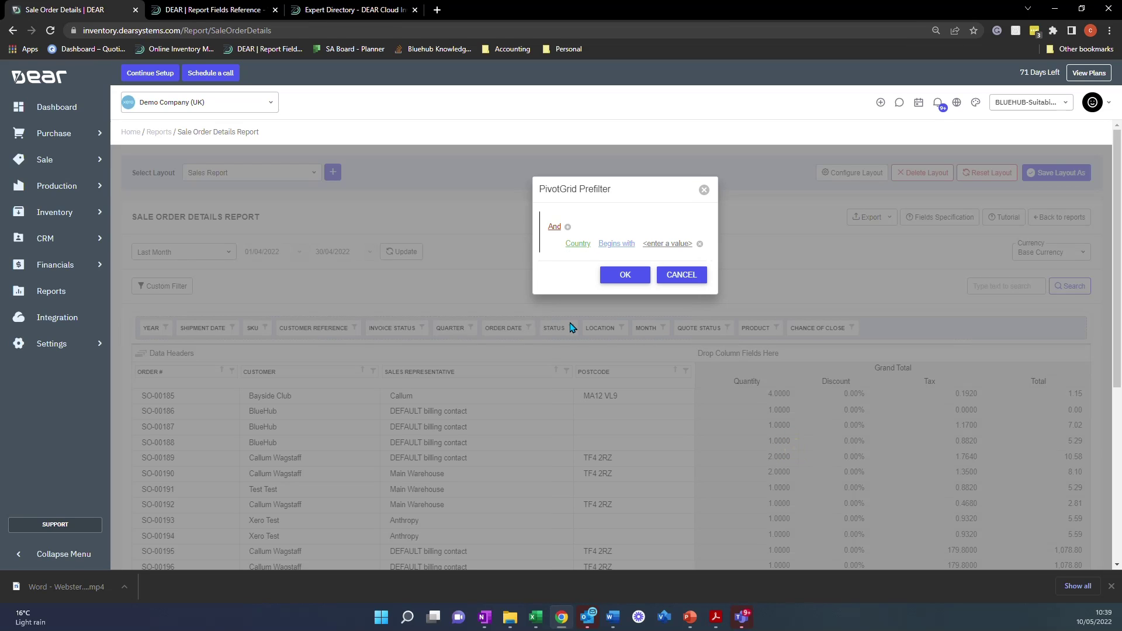
{"action": "left_click", "coordinate": [600, 246]}
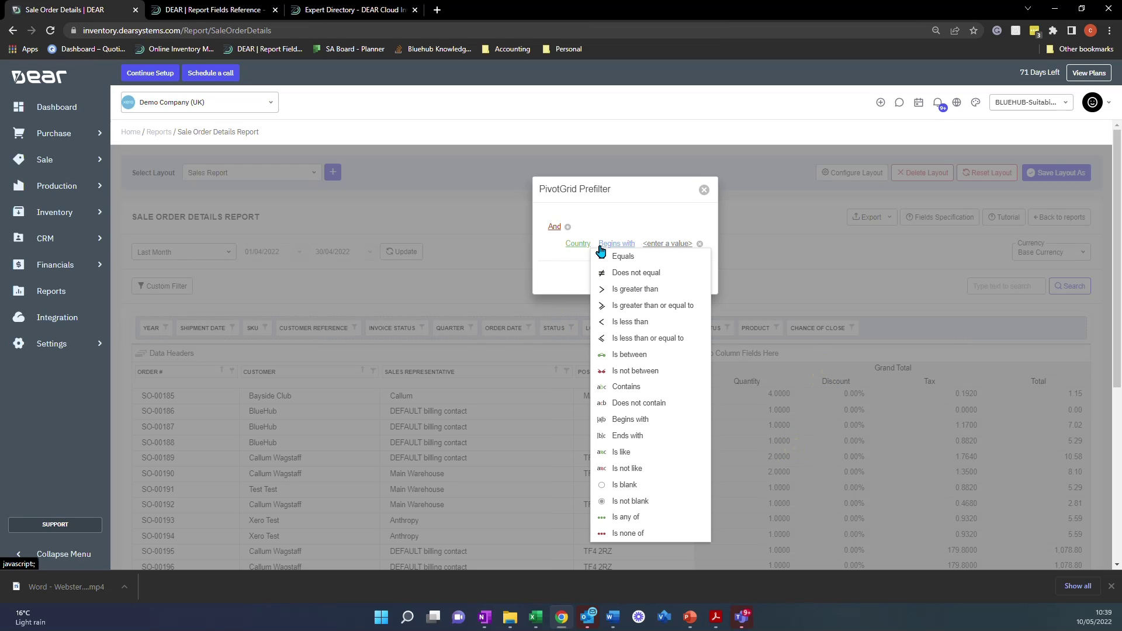
{"action": "left_click", "coordinate": [576, 244]}
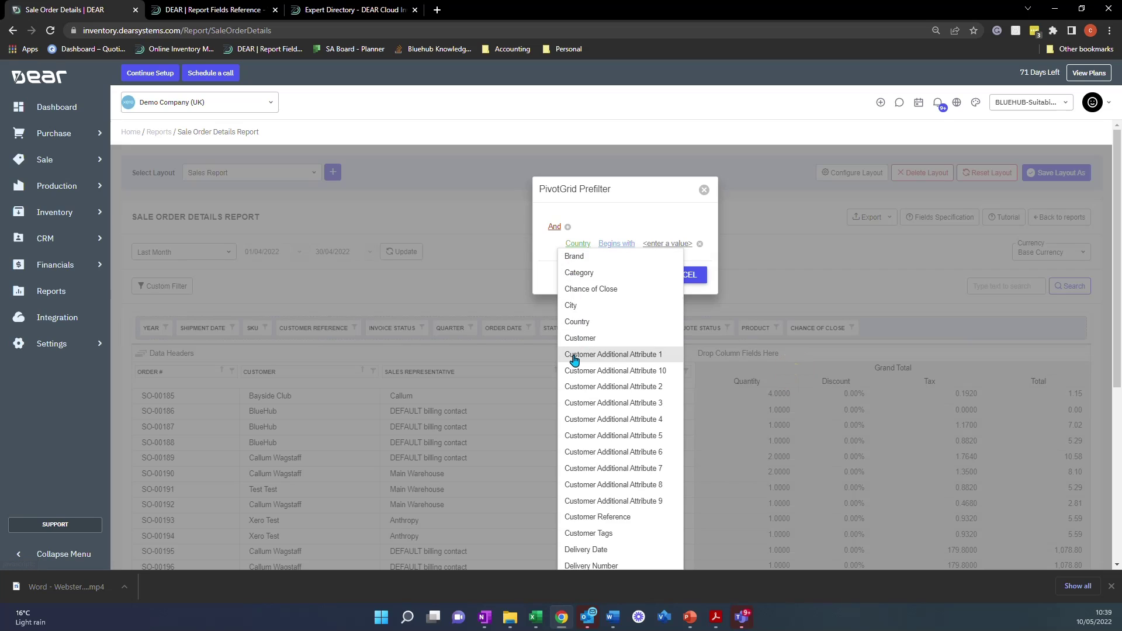
{"action": "scroll", "coordinate": [574, 359], "scroll_direction": "down", "scroll_amount": 5}
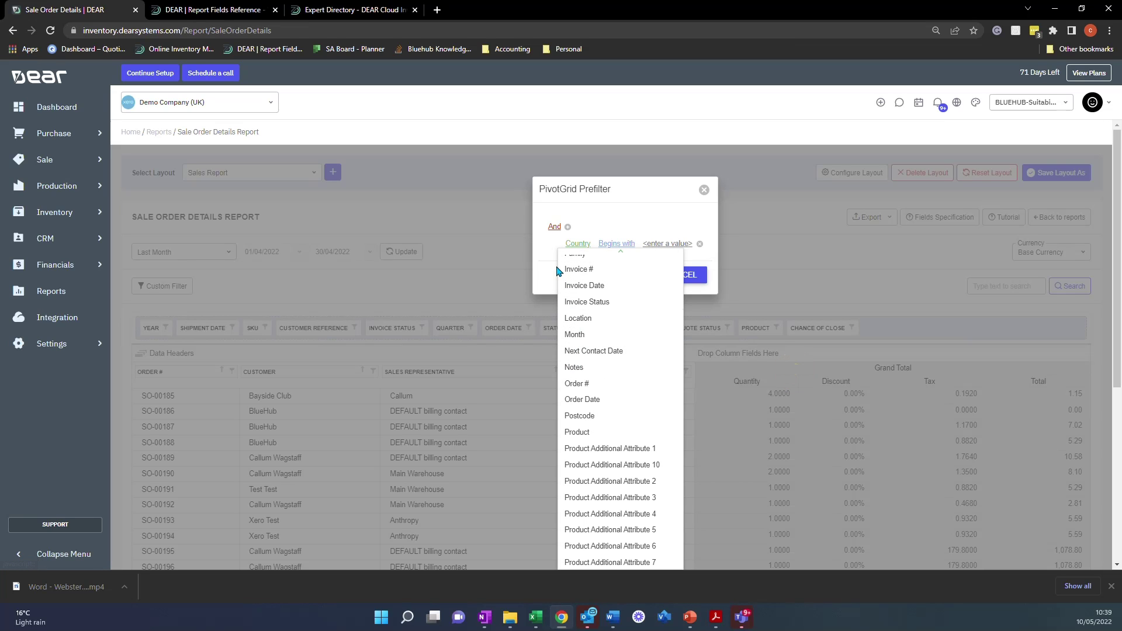
{"action": "left_click", "coordinate": [772, 388]}
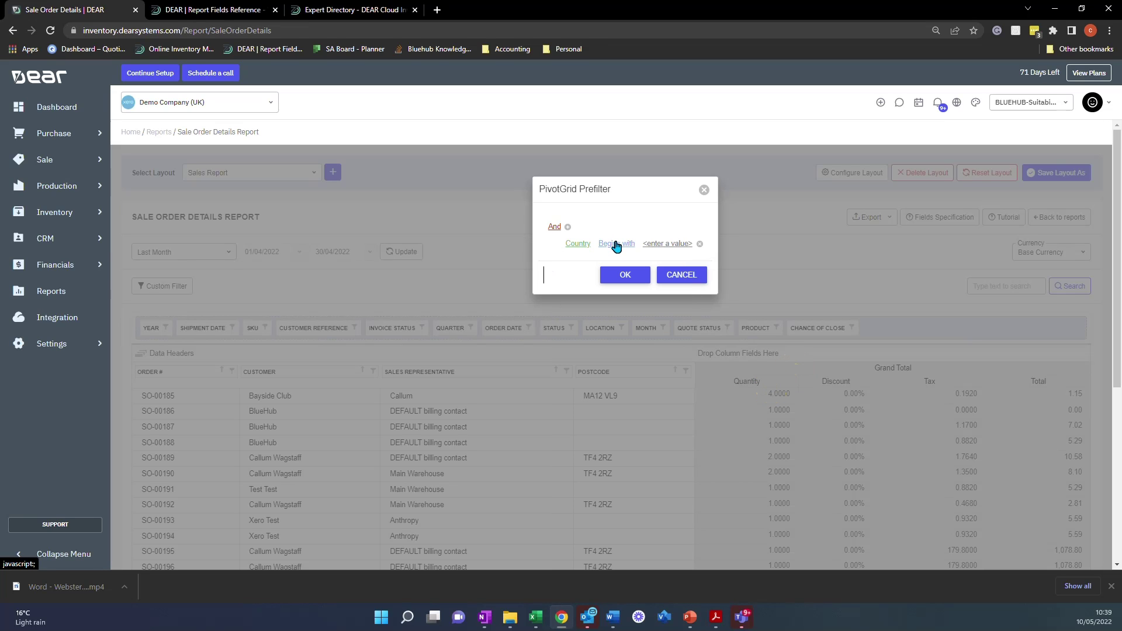
{"action": "left_click", "coordinate": [616, 245]}
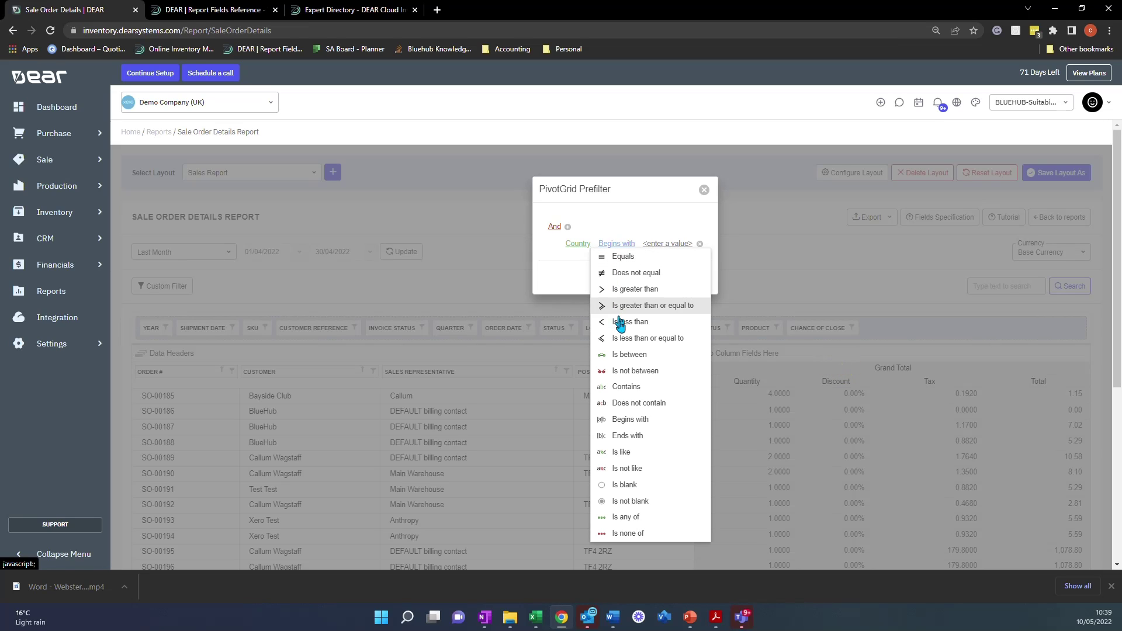
{"action": "left_click", "coordinate": [621, 388]}
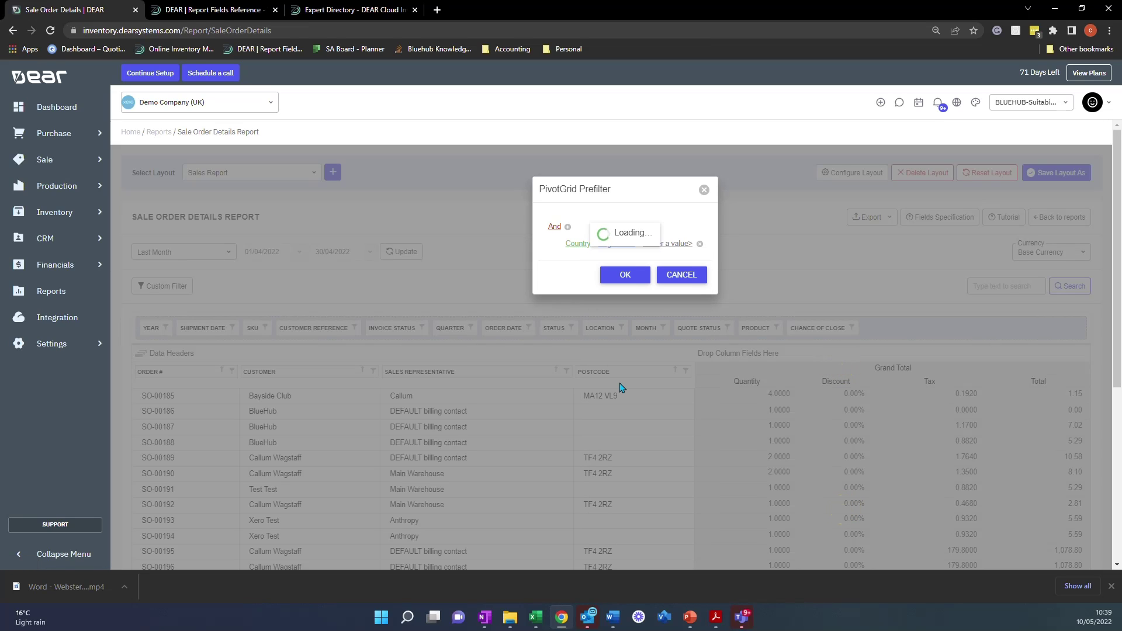
{"action": "left_click", "coordinate": [615, 246]}
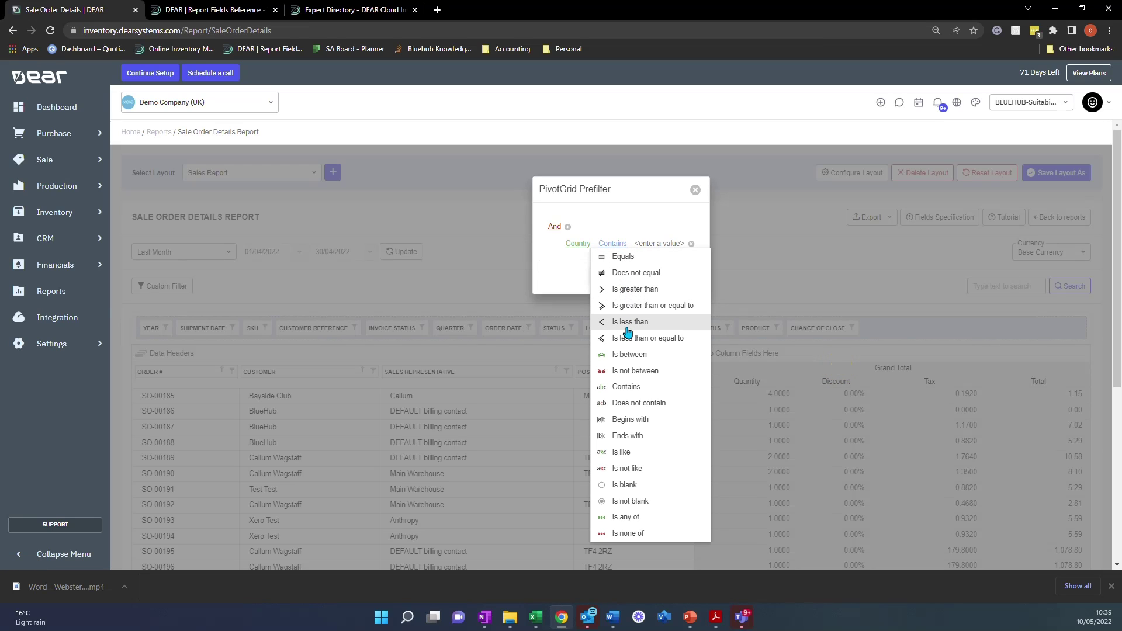
Set the condition value to United Kingdom, apply it, and toggle the filter off and back on
{"action": "left_click", "coordinate": [641, 239]}
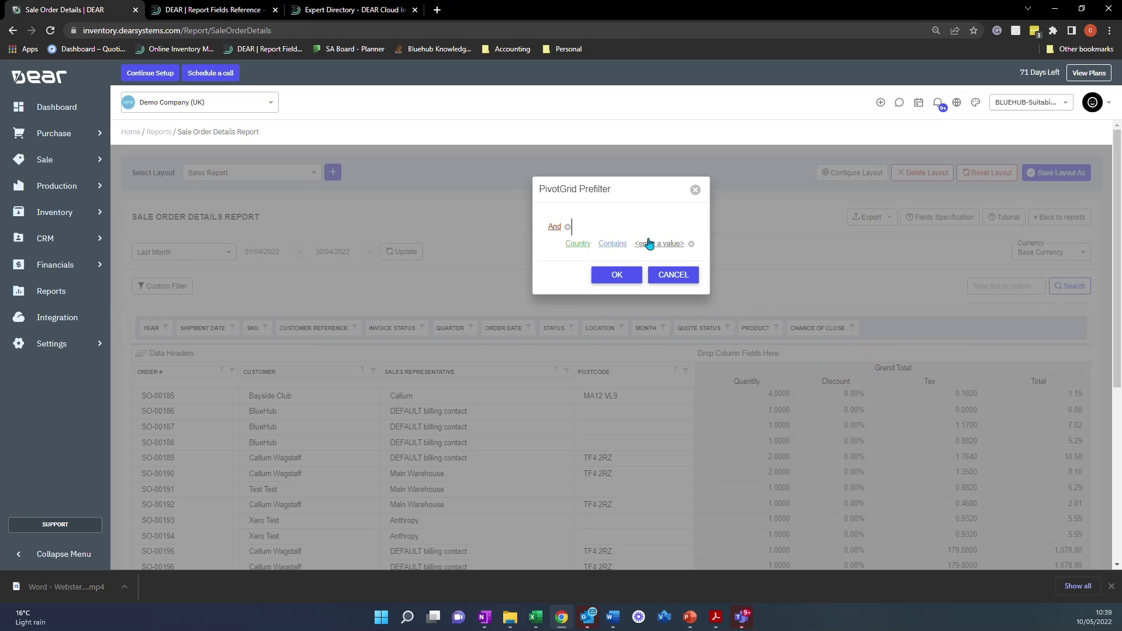
{"action": "left_click", "coordinate": [669, 243]}
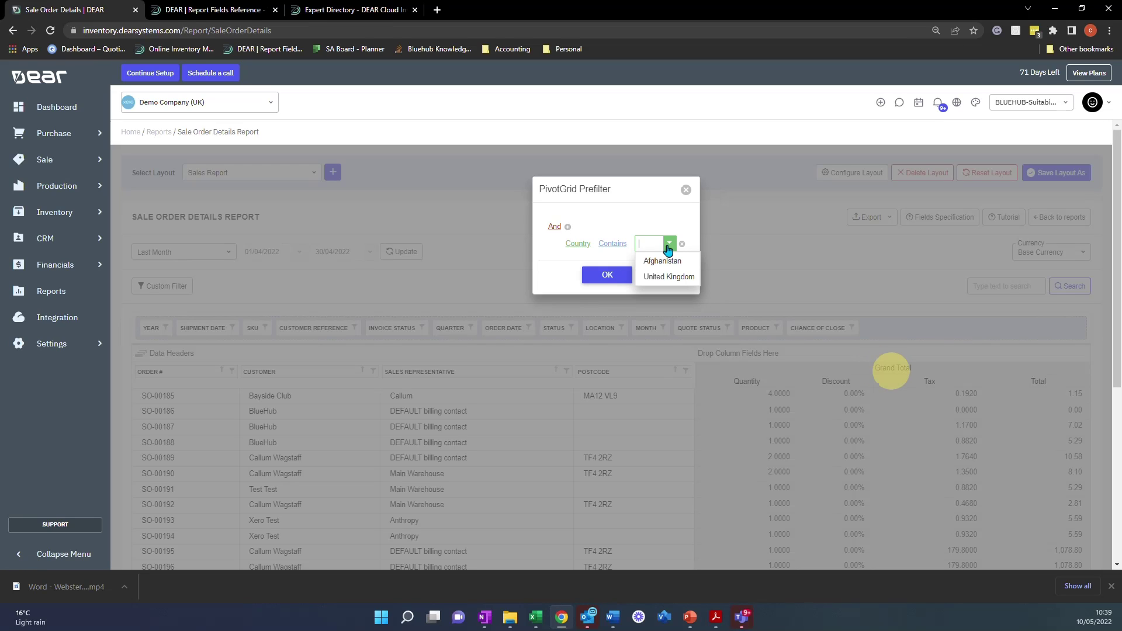
{"action": "left_click", "coordinate": [667, 277]}
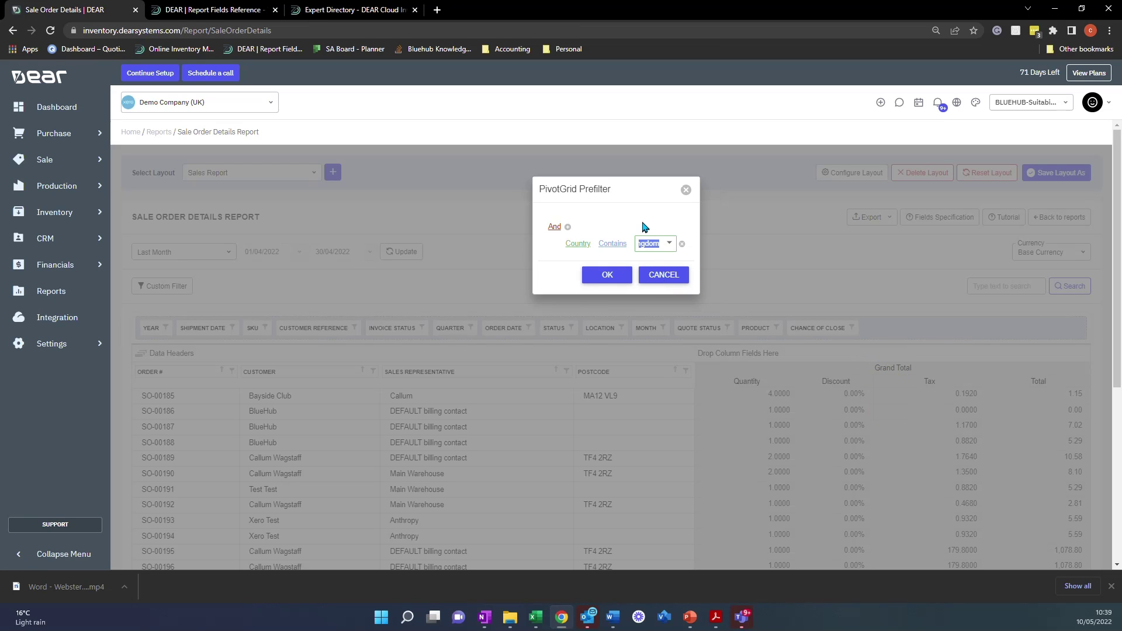
{"action": "left_click", "coordinate": [645, 227]}
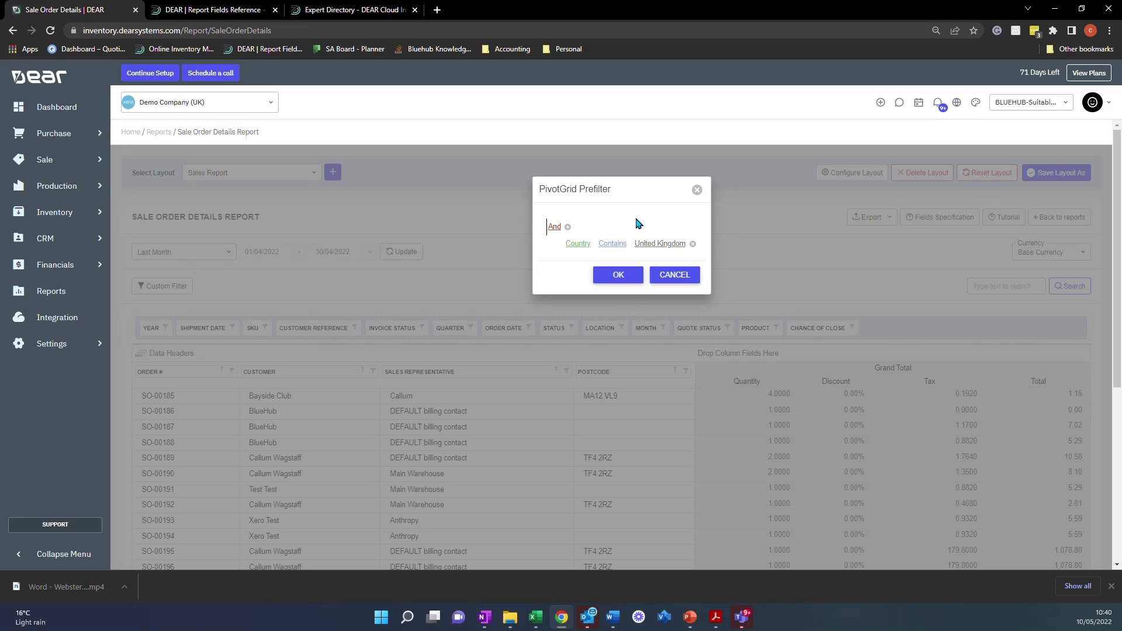
{"action": "left_click", "coordinate": [614, 277]}
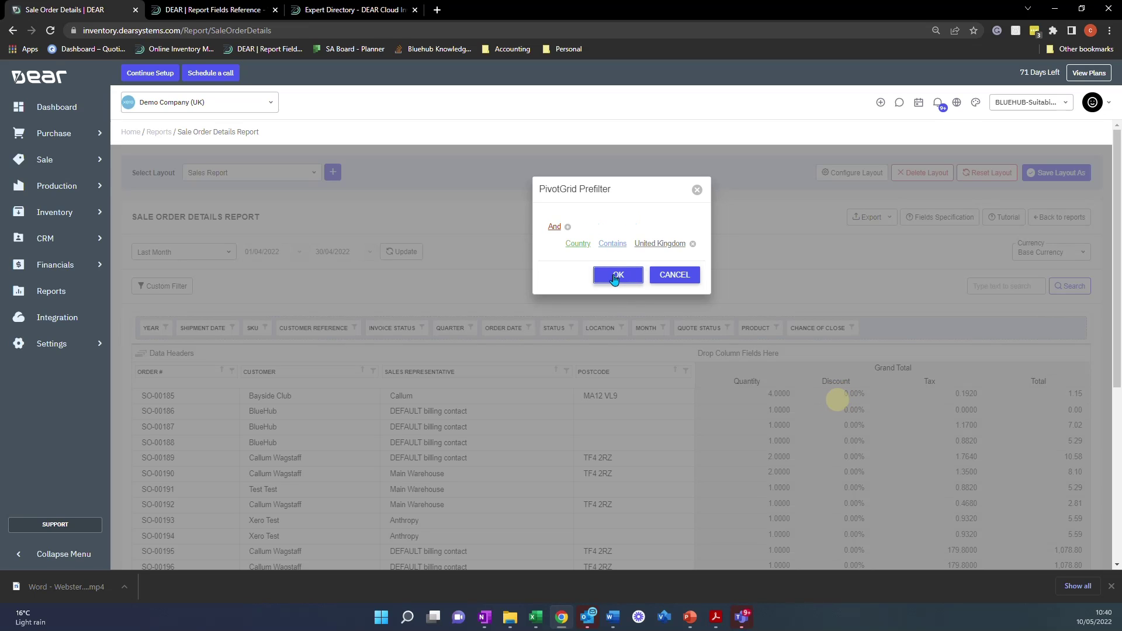
{"action": "scroll", "coordinate": [510, 286], "scroll_direction": "down", "scroll_amount": 3}
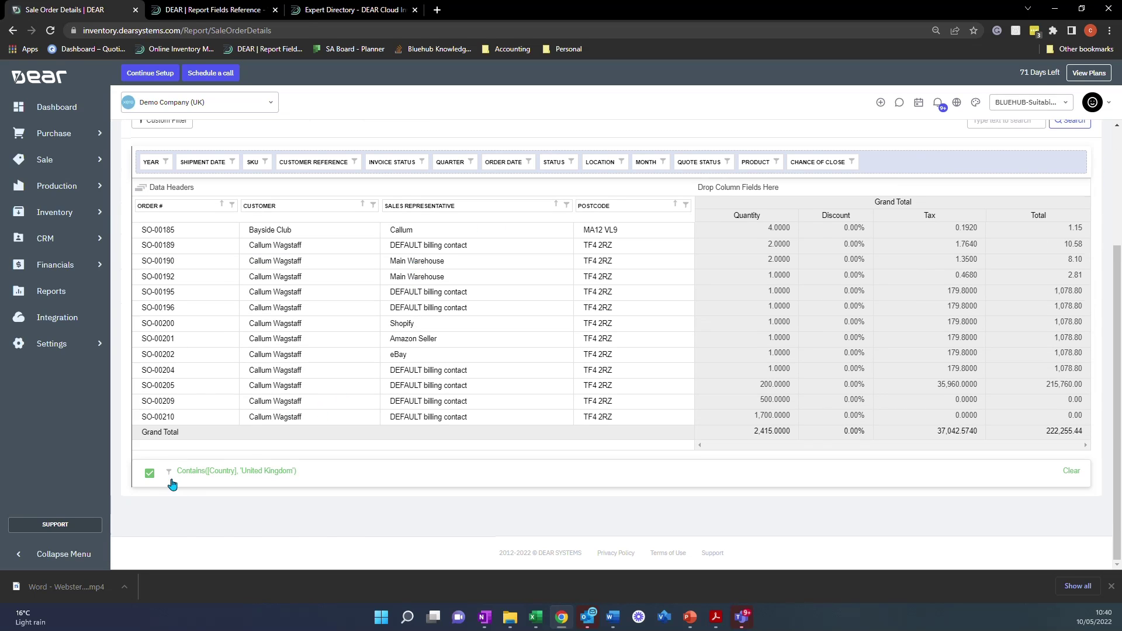
{"action": "left_click", "coordinate": [150, 474]}
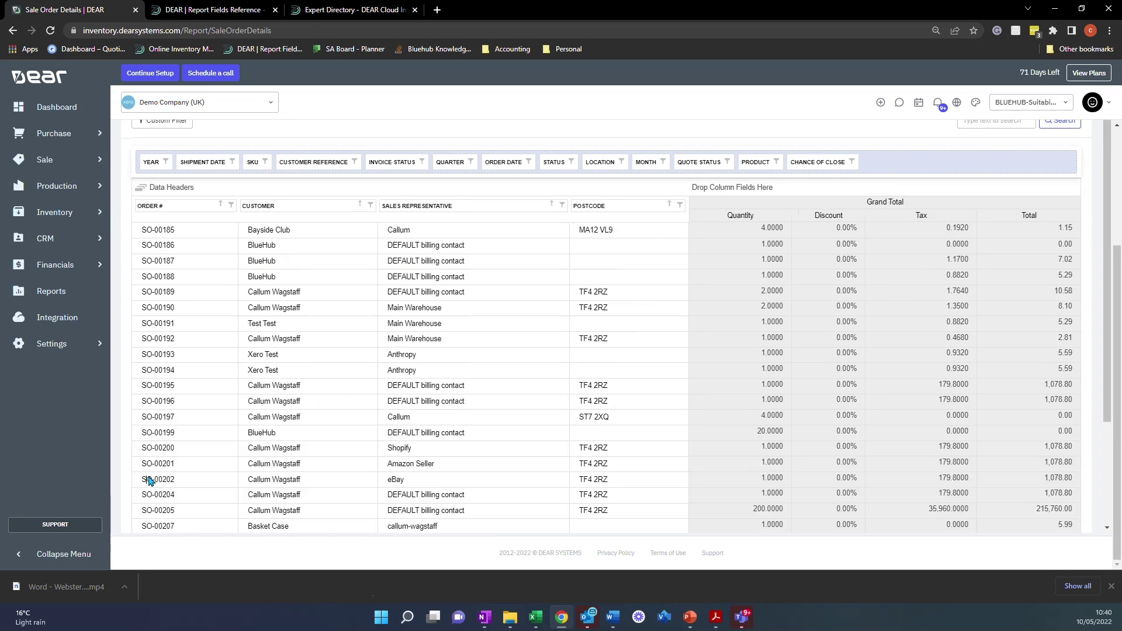
{"action": "left_click", "coordinate": [149, 474]}
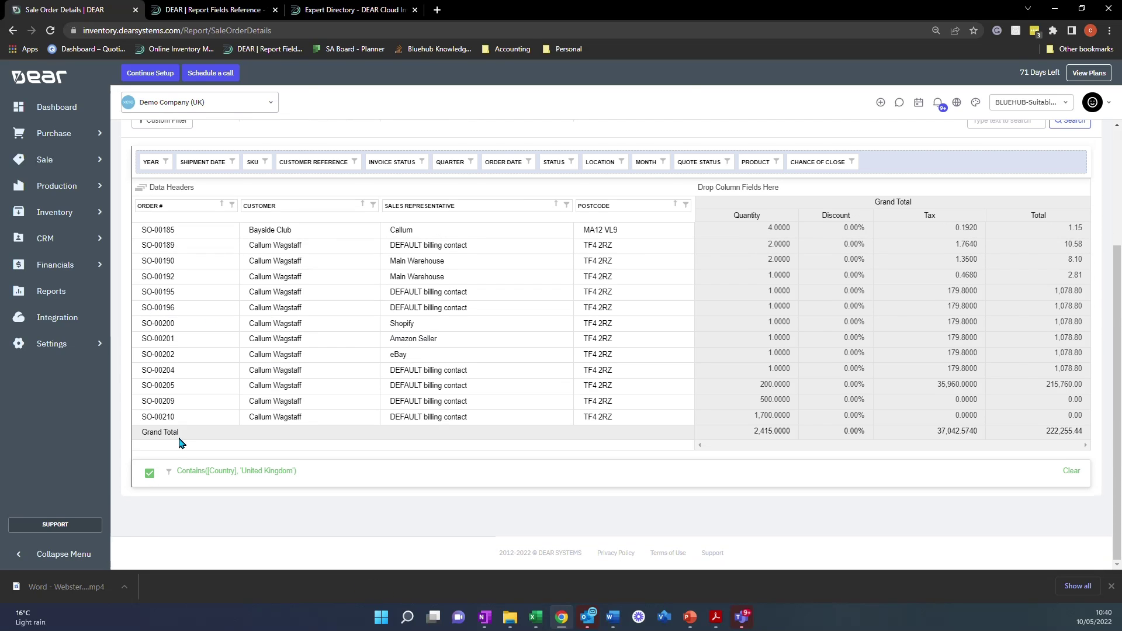
{"action": "scroll", "coordinate": [179, 440], "scroll_direction": "up", "scroll_amount": 2}
{"action": "left_click", "coordinate": [184, 246]}
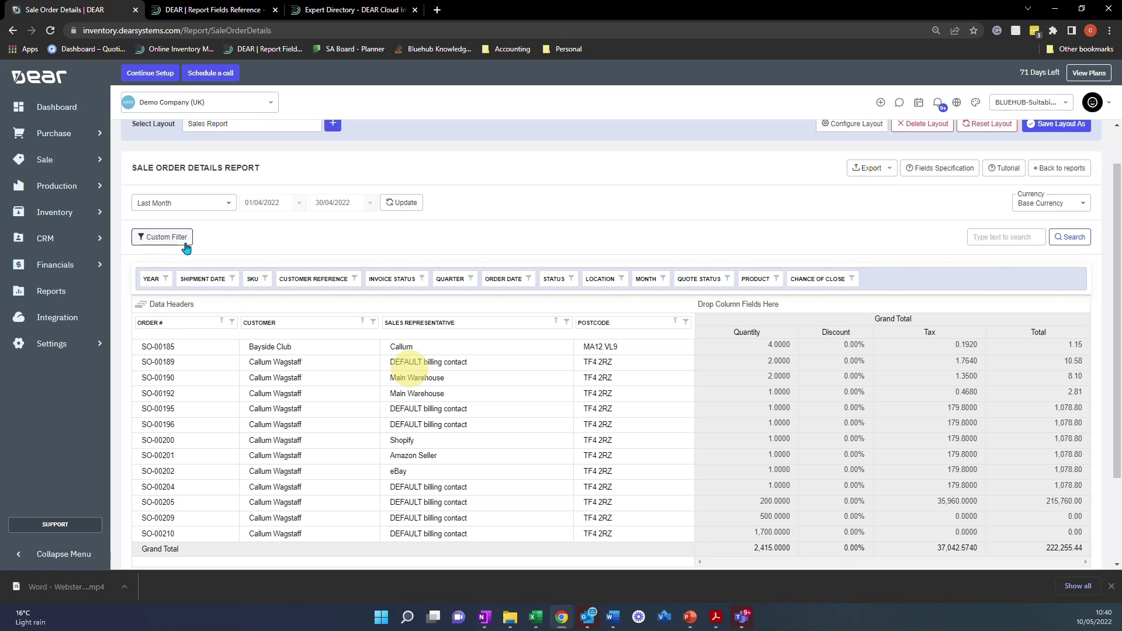
{"action": "scroll", "coordinate": [258, 250], "scroll_direction": "up", "scroll_amount": 1}
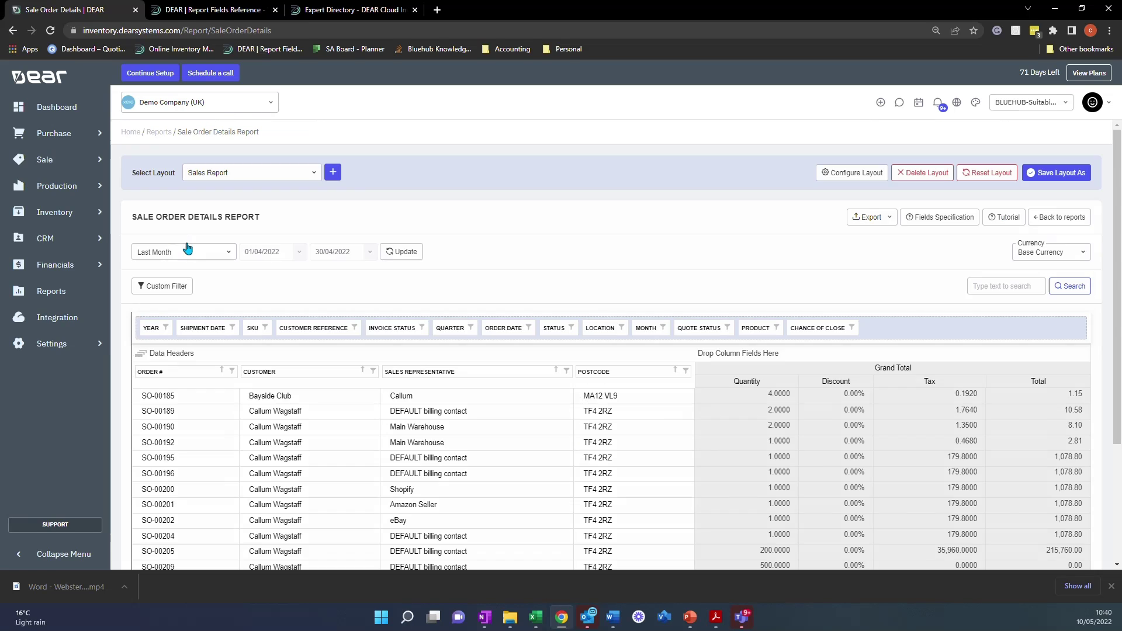
Add conditions, remove the extra empty one, and switch the condition's field to Category
{"action": "left_click", "coordinate": [556, 229]}
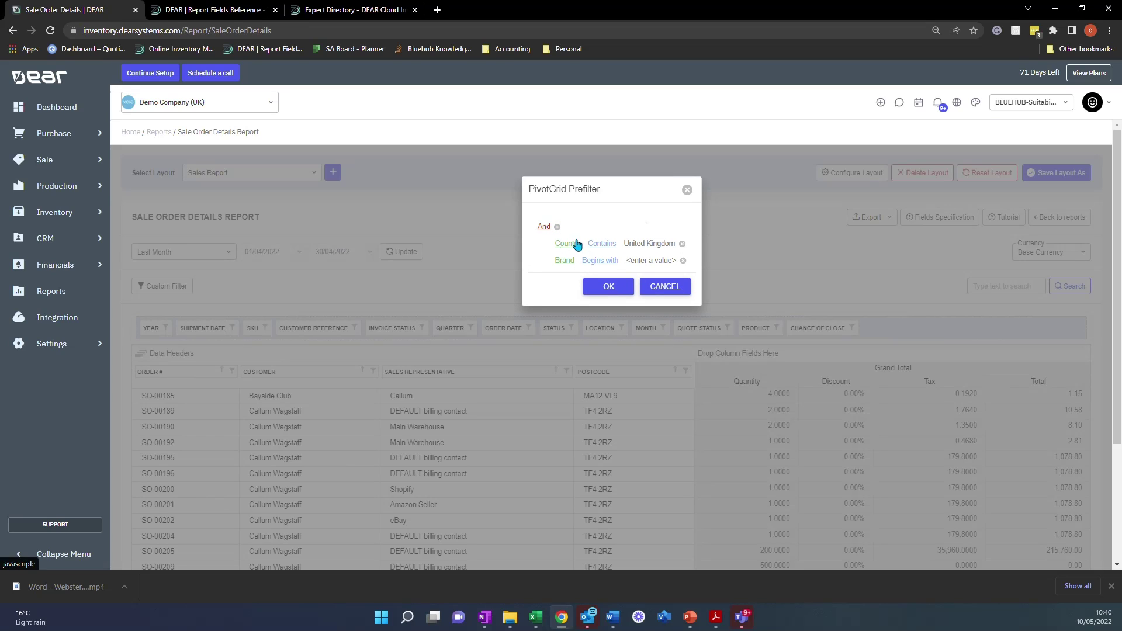
{"action": "left_click", "coordinate": [558, 228]}
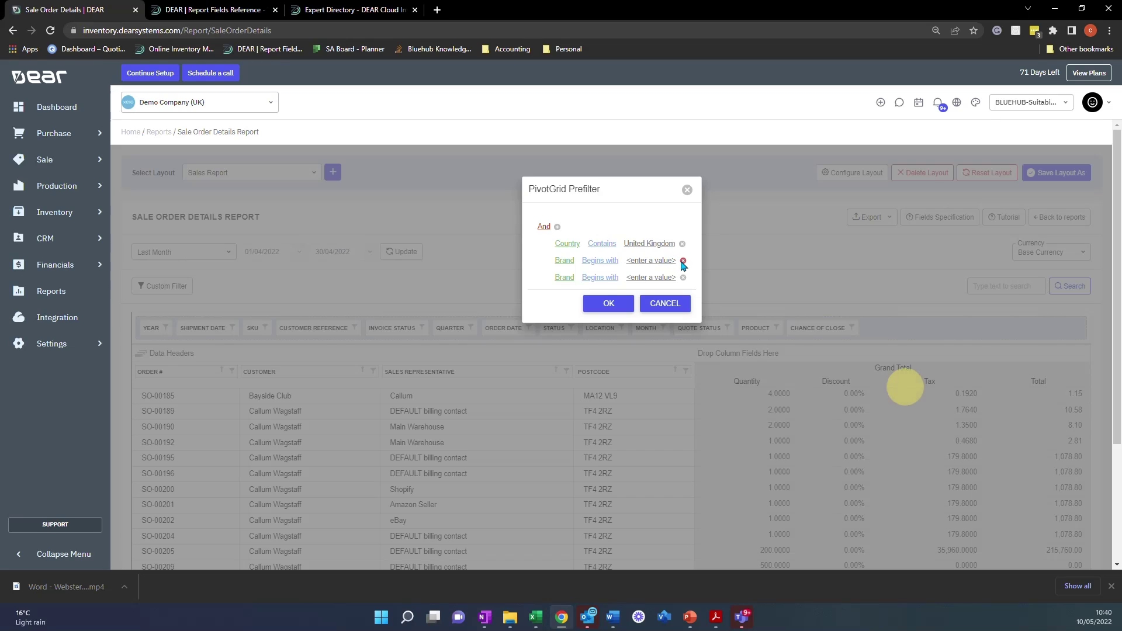
{"action": "left_click", "coordinate": [683, 278]}
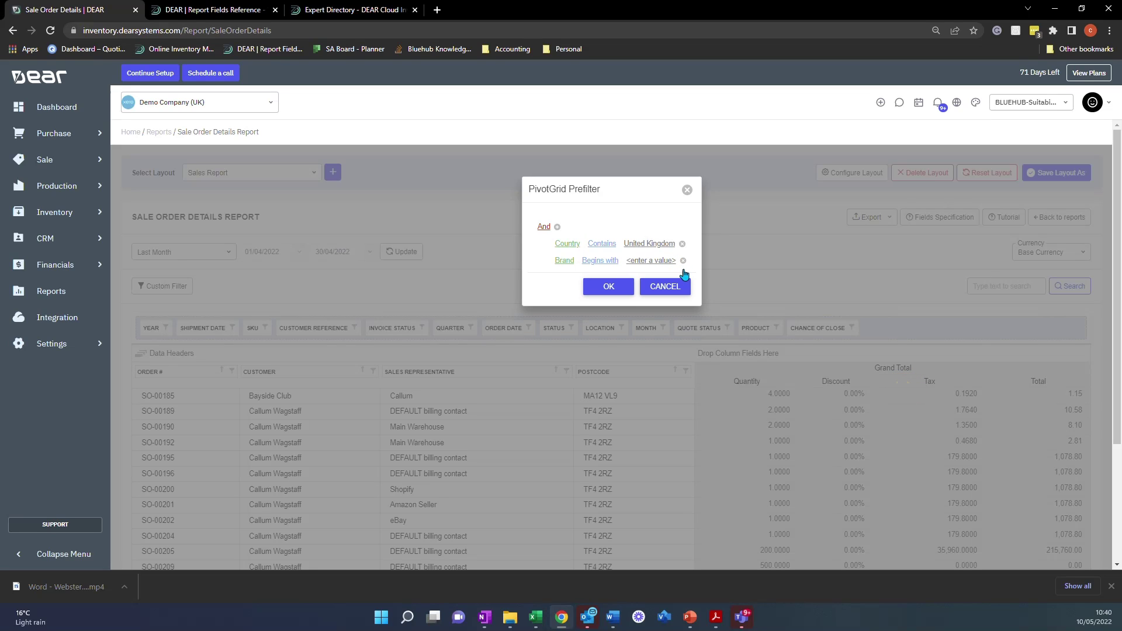
{"action": "left_click", "coordinate": [568, 244]}
{"action": "scroll", "coordinate": [577, 348], "scroll_direction": "down", "scroll_amount": 2}
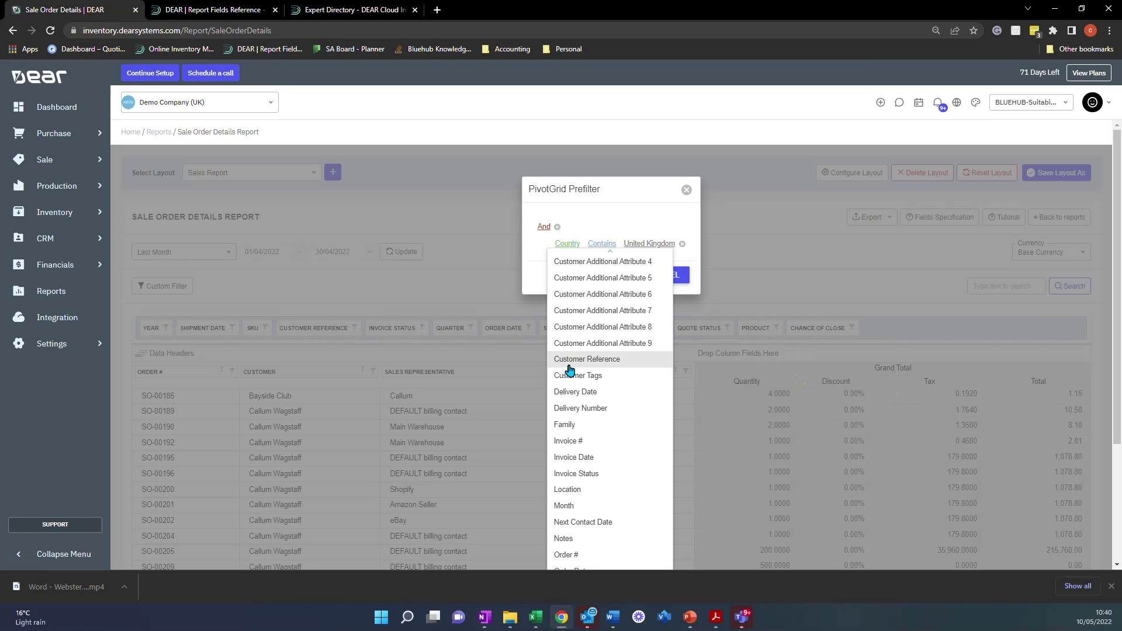
{"action": "scroll", "coordinate": [581, 451], "scroll_direction": "down", "scroll_amount": 3}
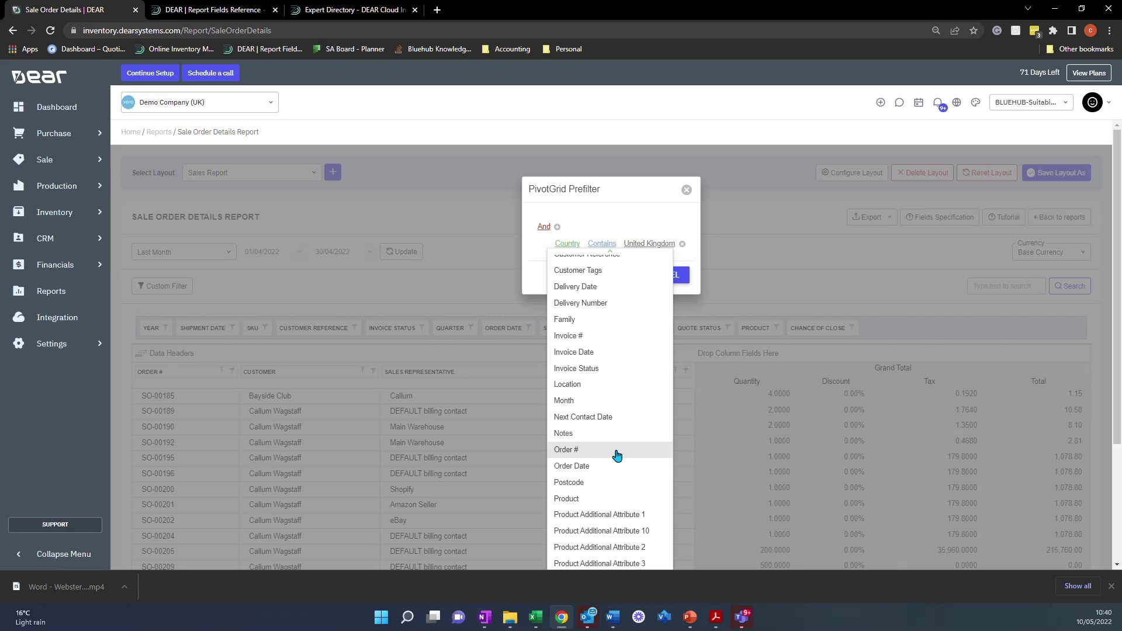
{"action": "scroll", "coordinate": [580, 450], "scroll_direction": "down", "scroll_amount": 1}
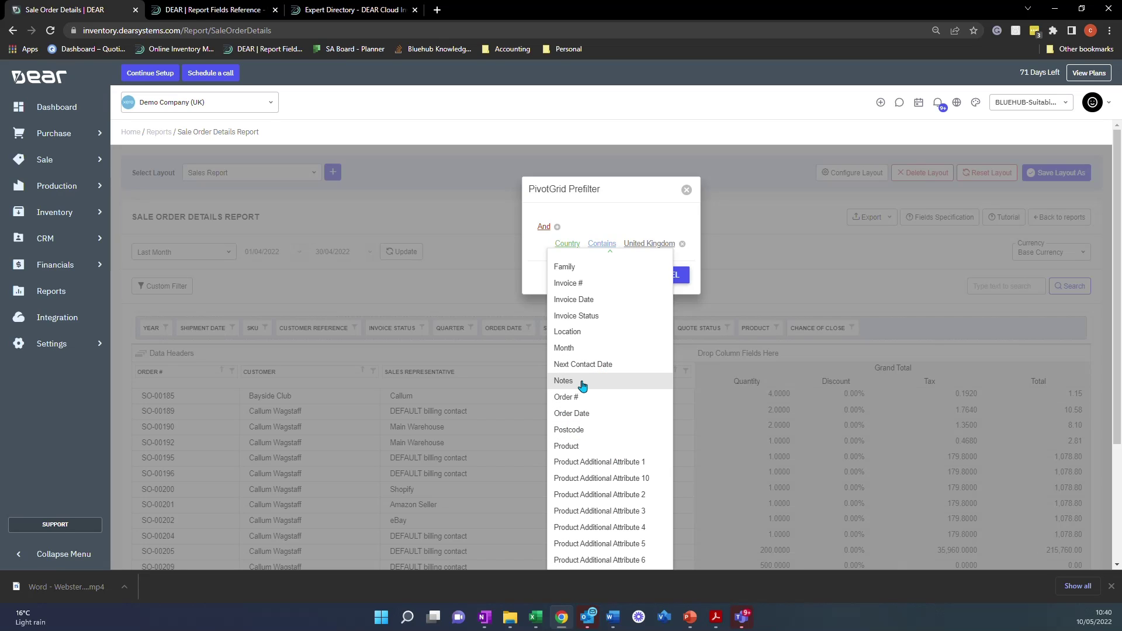
{"action": "scroll", "coordinate": [582, 384], "scroll_direction": "up", "scroll_amount": 1}
{"action": "scroll", "coordinate": [582, 384], "scroll_direction": "down", "scroll_amount": 1}
{"action": "scroll", "coordinate": [582, 383], "scroll_direction": "up", "scroll_amount": 6}
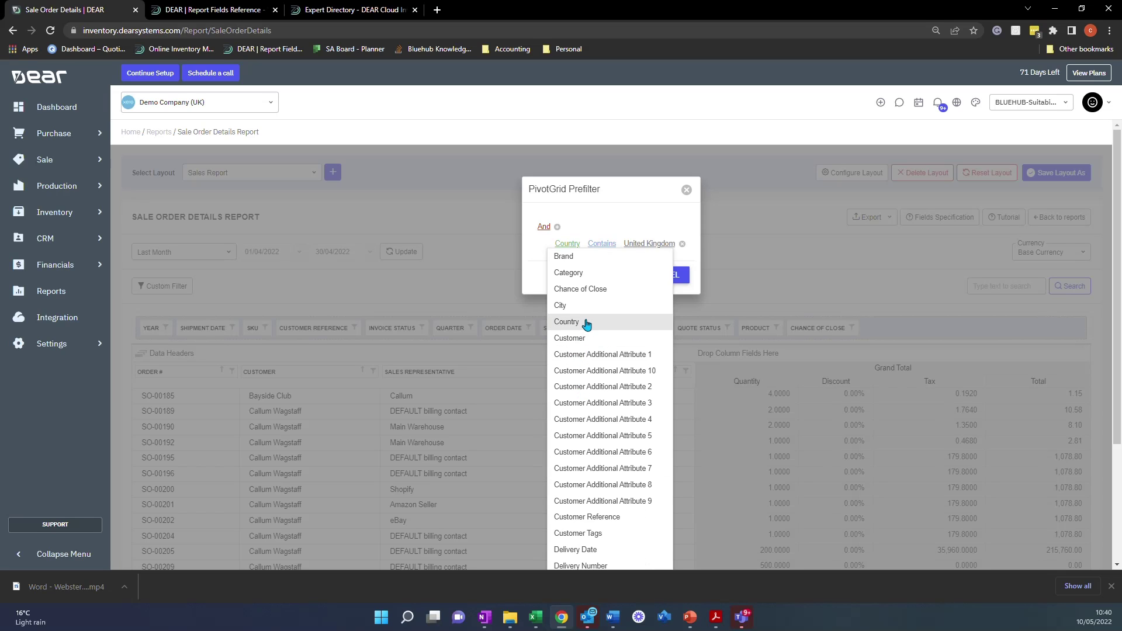
{"action": "left_click", "coordinate": [596, 275]}
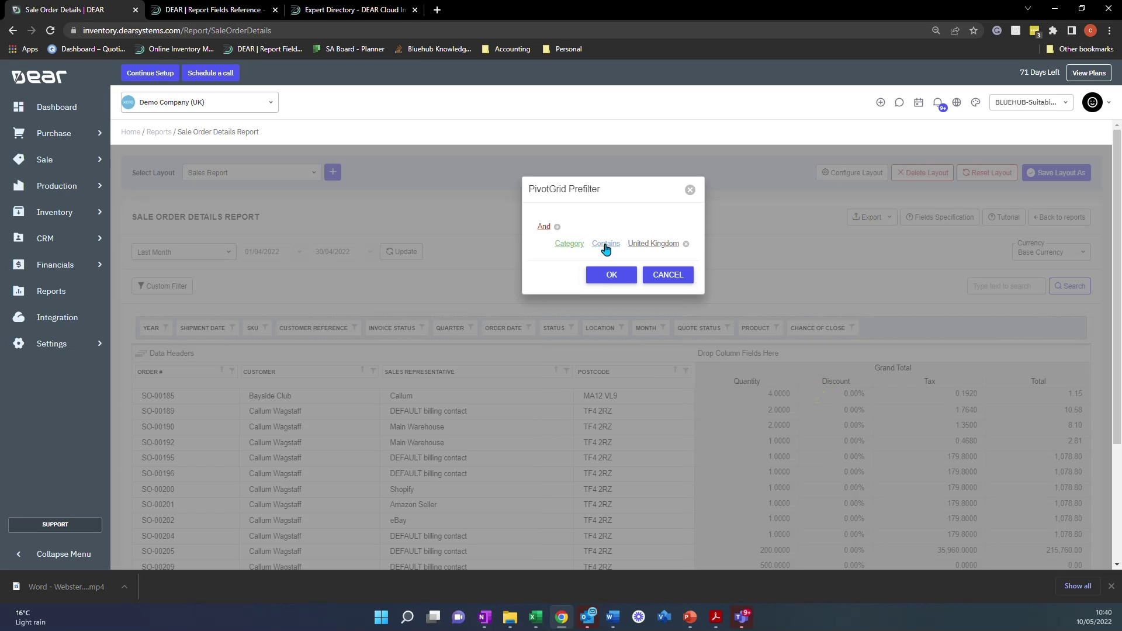
{"action": "left_click", "coordinate": [605, 244]}
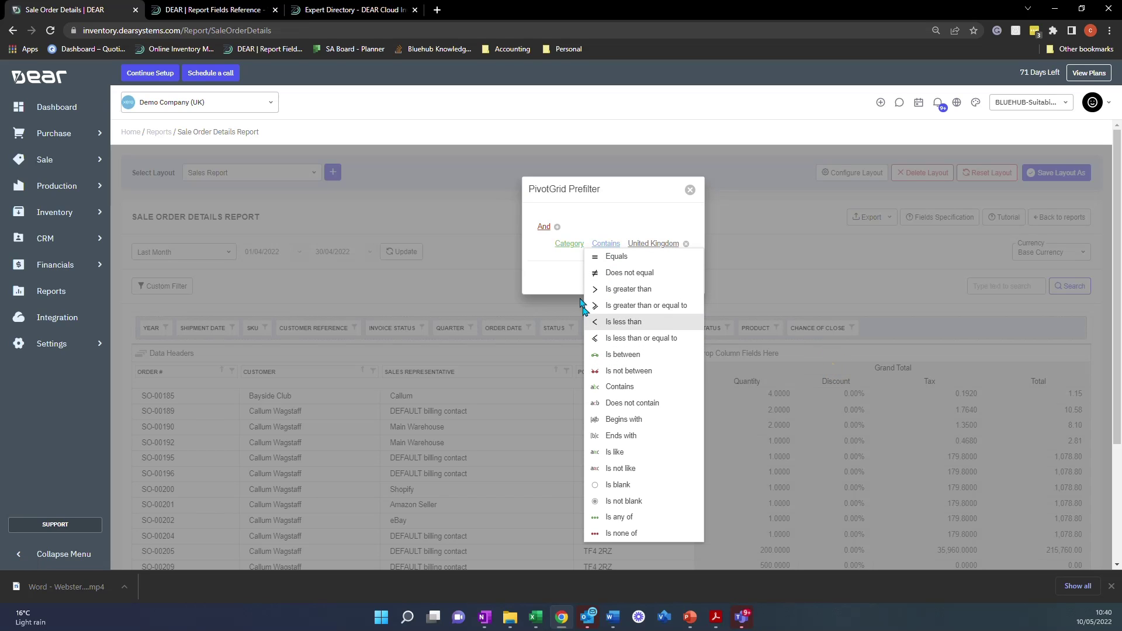
Change the condition to Location Contains Main Warehouse and apply it to the report
{"action": "left_click", "coordinate": [570, 244]}
{"action": "scroll", "coordinate": [584, 355], "scroll_direction": "down", "scroll_amount": 8}
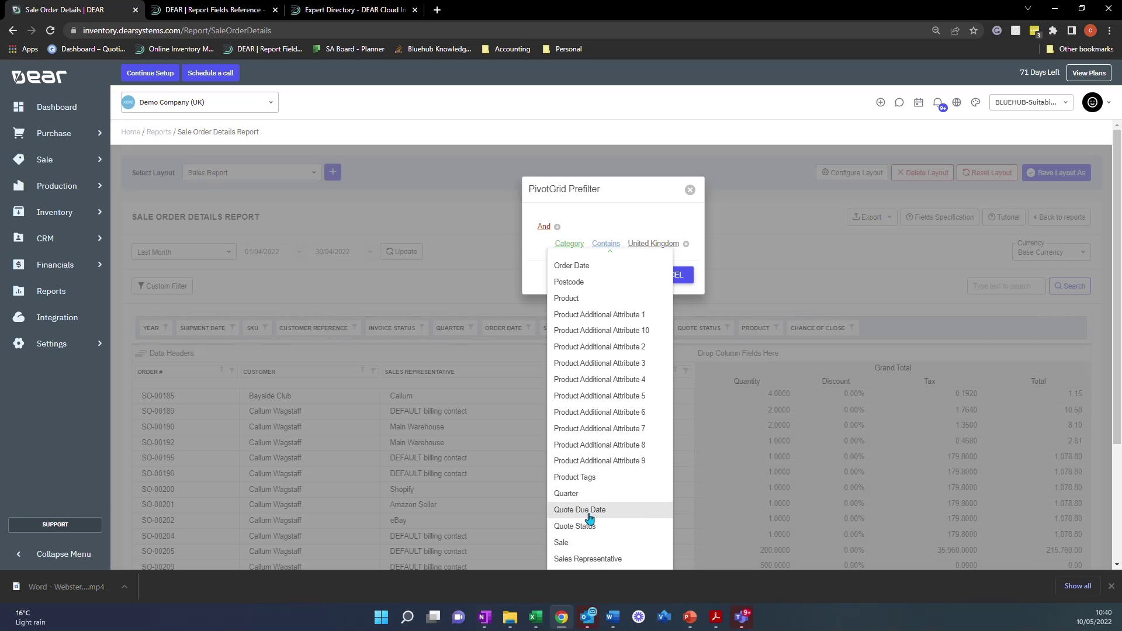
{"action": "scroll", "coordinate": [582, 497], "scroll_direction": "up", "scroll_amount": 4}
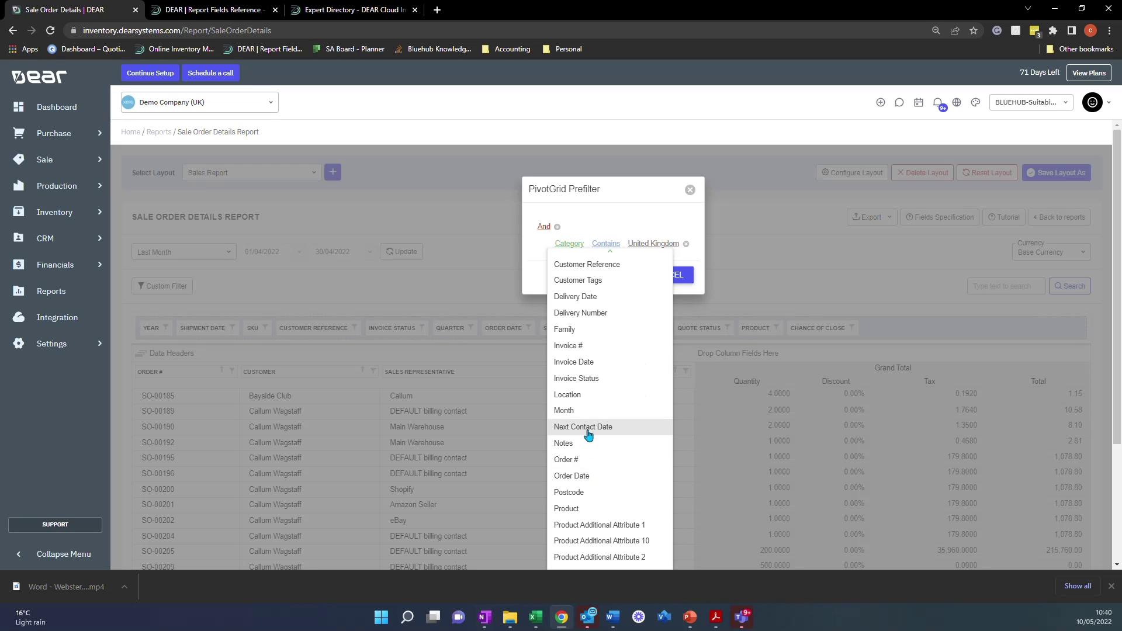
{"action": "left_click", "coordinate": [566, 401]}
{"action": "left_click", "coordinate": [602, 244]}
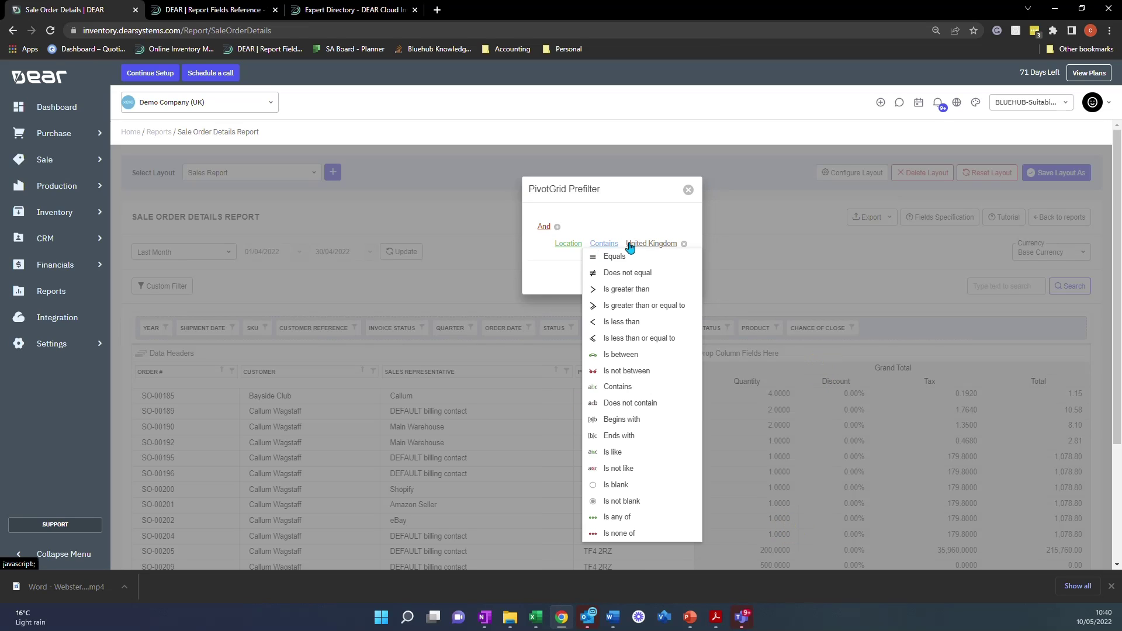
{"action": "left_click", "coordinate": [631, 246]}
{"action": "left_click", "coordinate": [643, 244]}
{"action": "left_click", "coordinate": [661, 243]}
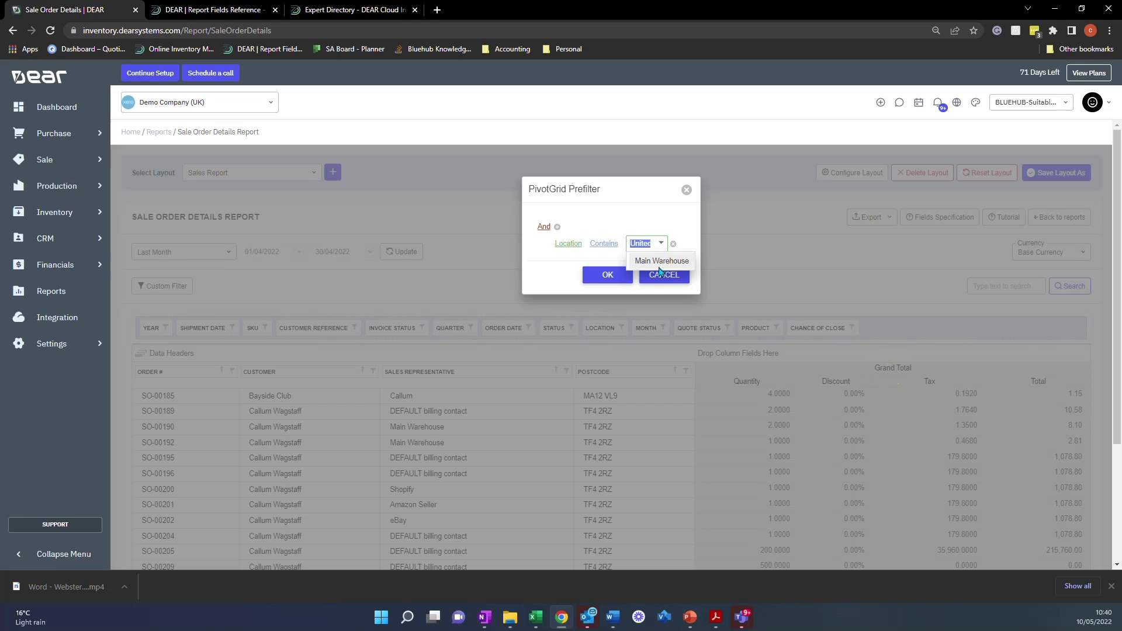
{"action": "left_click", "coordinate": [660, 262]}
{"action": "left_click", "coordinate": [608, 276]}
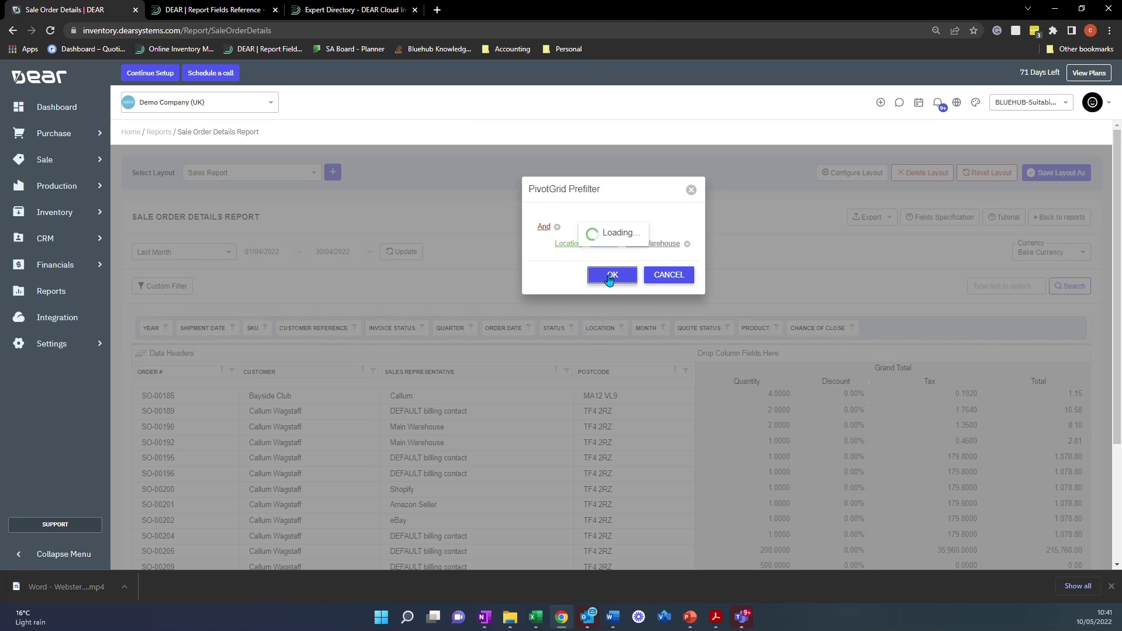
Check the Contains([Location], 'Main Warehouse') filter bar, then bring up the browser tab's menu
{"action": "scroll", "coordinate": [526, 328], "scroll_direction": "down", "scroll_amount": 5}
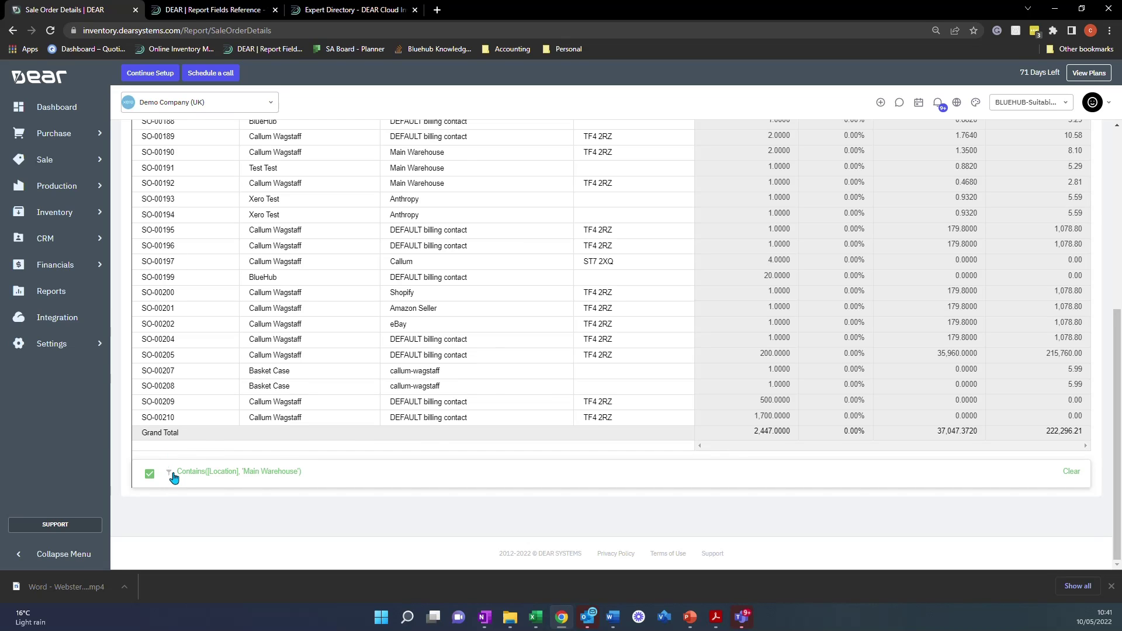
{"action": "scroll", "coordinate": [173, 478], "scroll_direction": "up", "scroll_amount": 5}
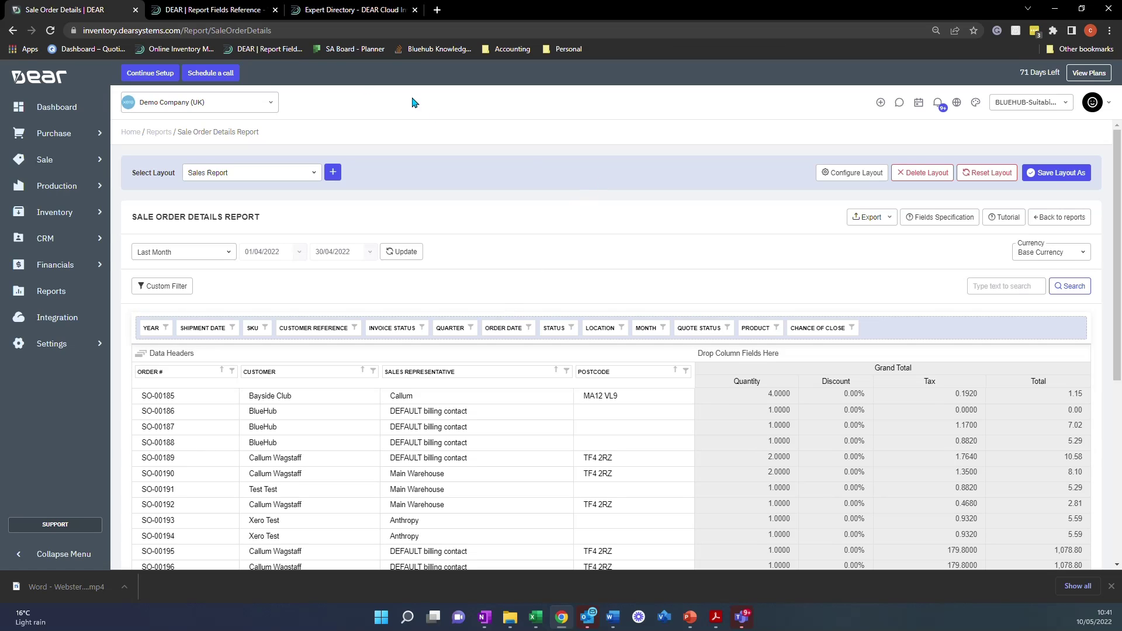
{"action": "right_click", "coordinate": [93, 7]}
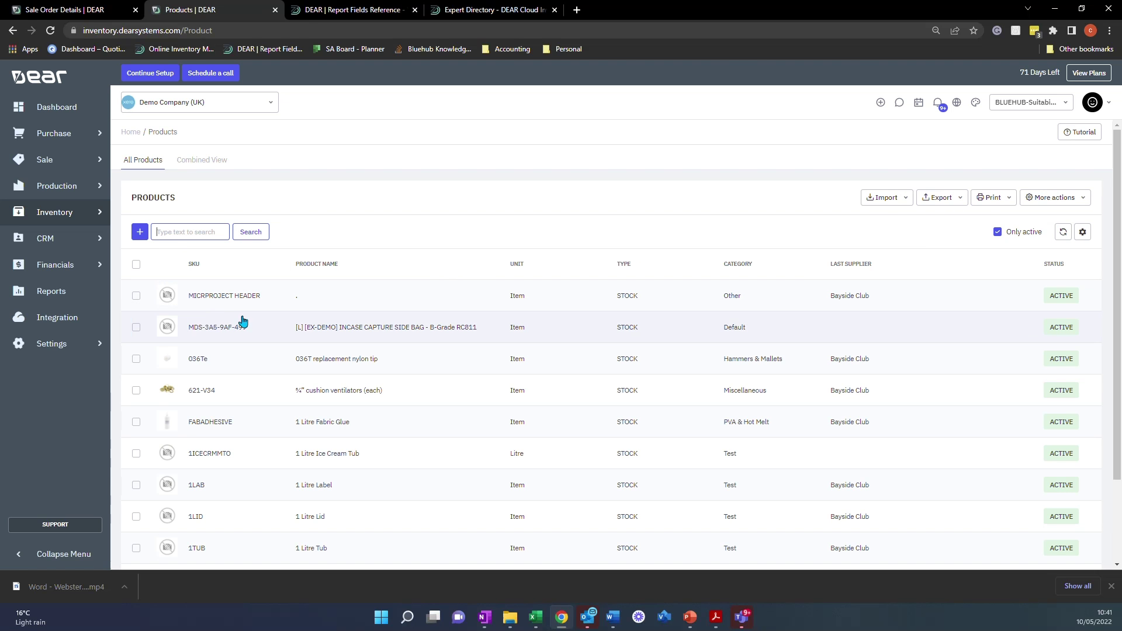
Open the MICRPROJECT HEADER product's details from the Products list in the duplicated tab
{"action": "left_click", "coordinate": [242, 299]}
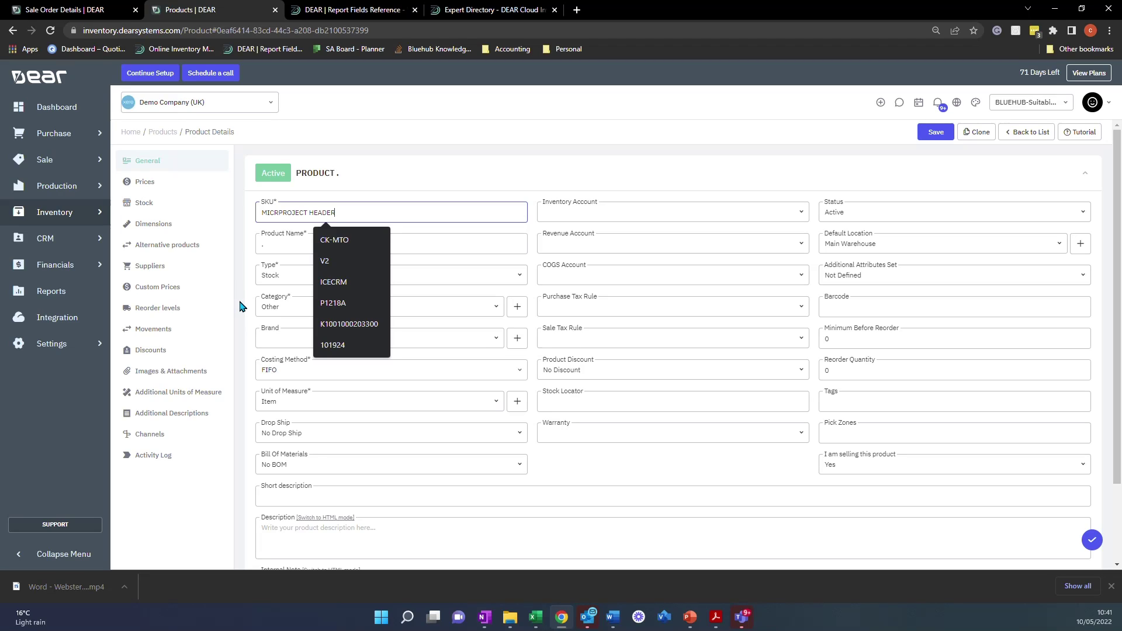
Add Blue and Yellow tags to the MICRPROJECT HEADER product
{"action": "left_click", "coordinate": [901, 404]}
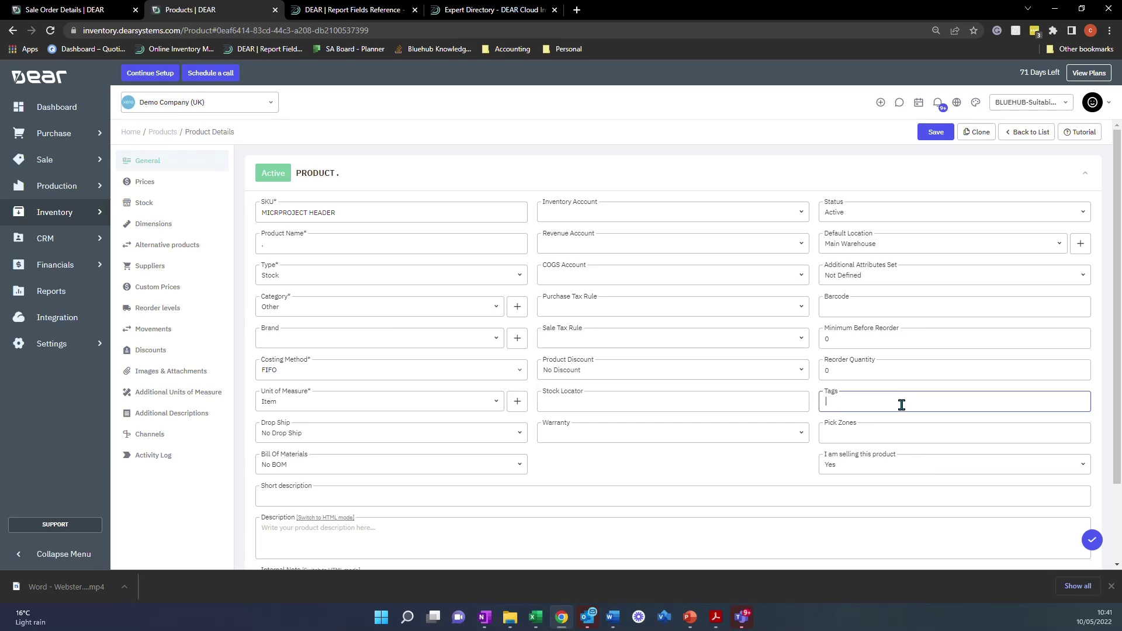
{"action": "type", "text": "Blue"}
{"action": "key", "text": "Return"}
{"action": "type", "text": "Yellow"}
{"action": "key", "text": "Return"}
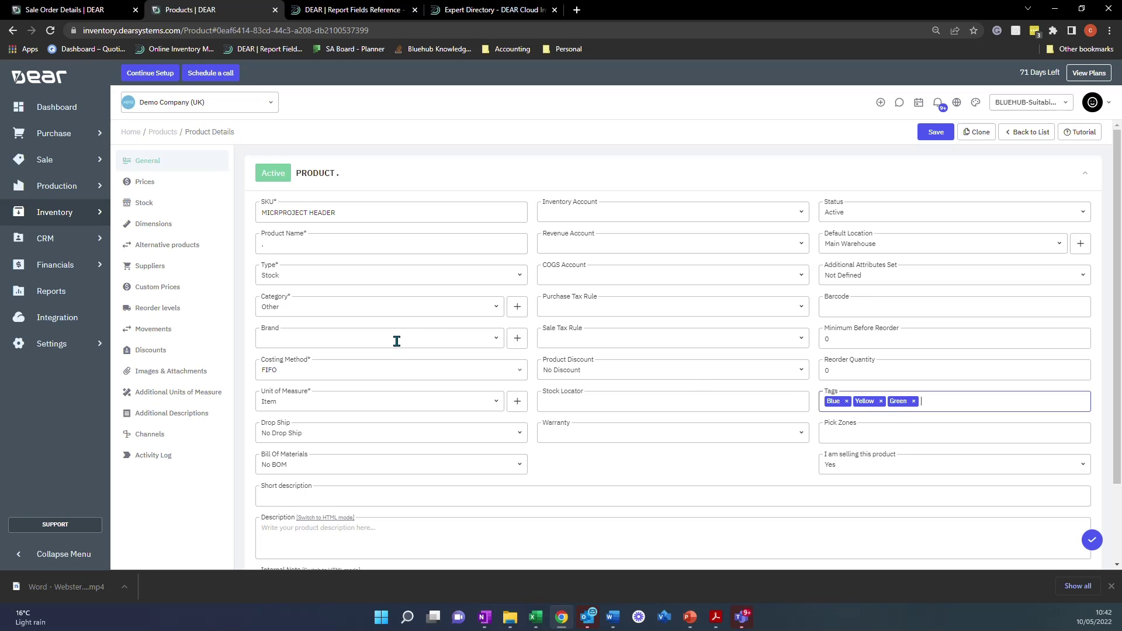
Assign the CRM attribute set: Chance of Close 50, Quote Status Won, Next Contact Date 12/06/22; save
{"action": "left_click", "coordinate": [1082, 277]}
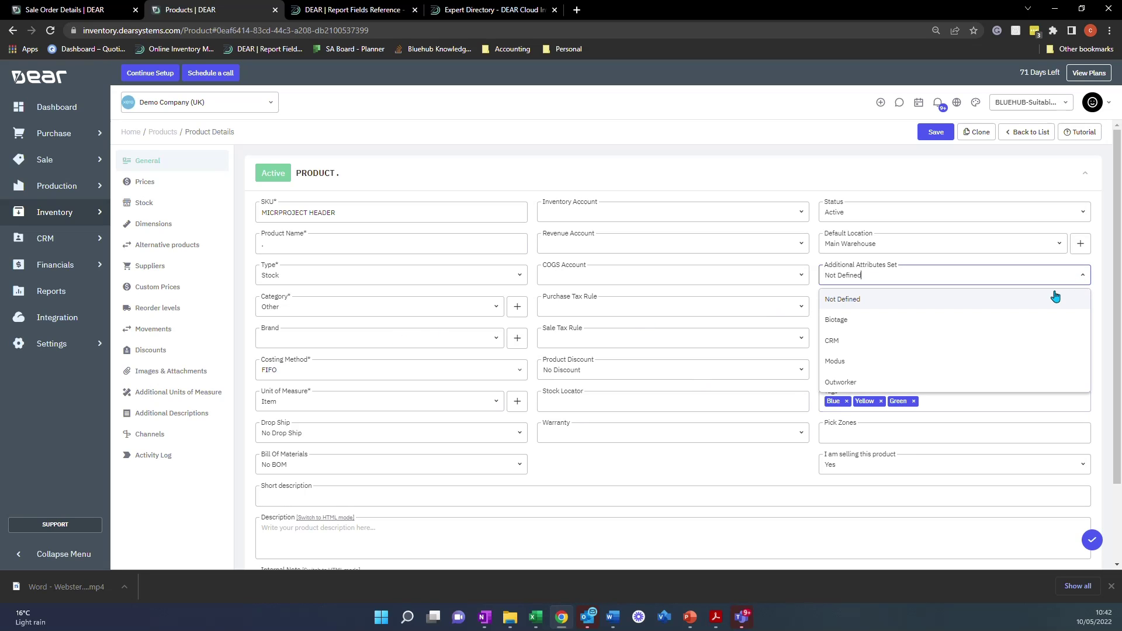
{"action": "left_click", "coordinate": [957, 345]}
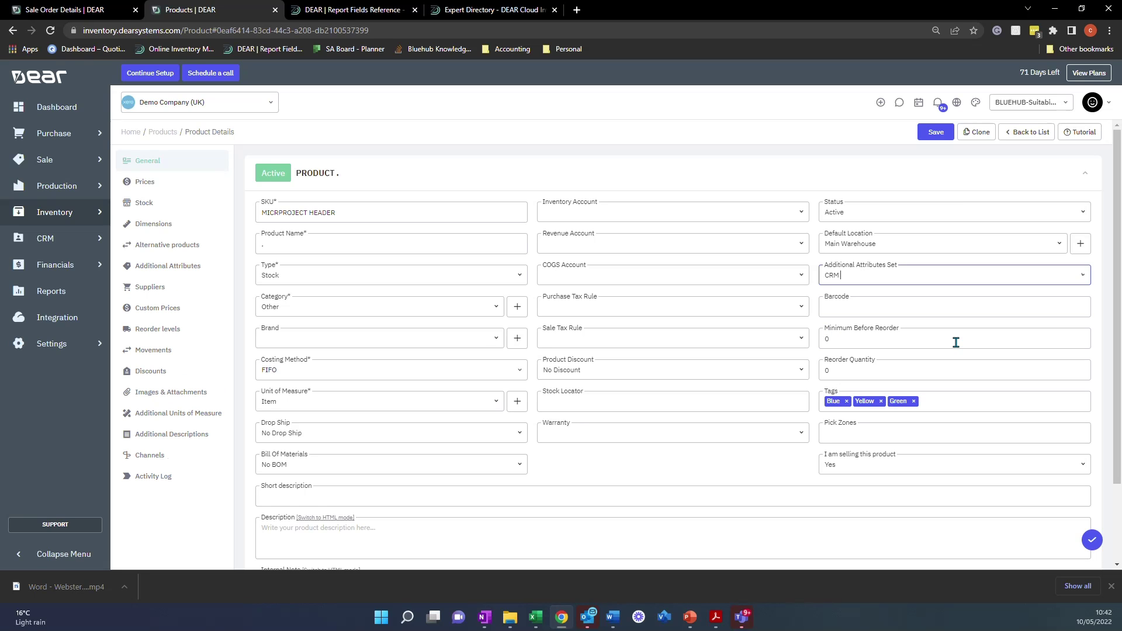
{"action": "left_click", "coordinate": [148, 268]}
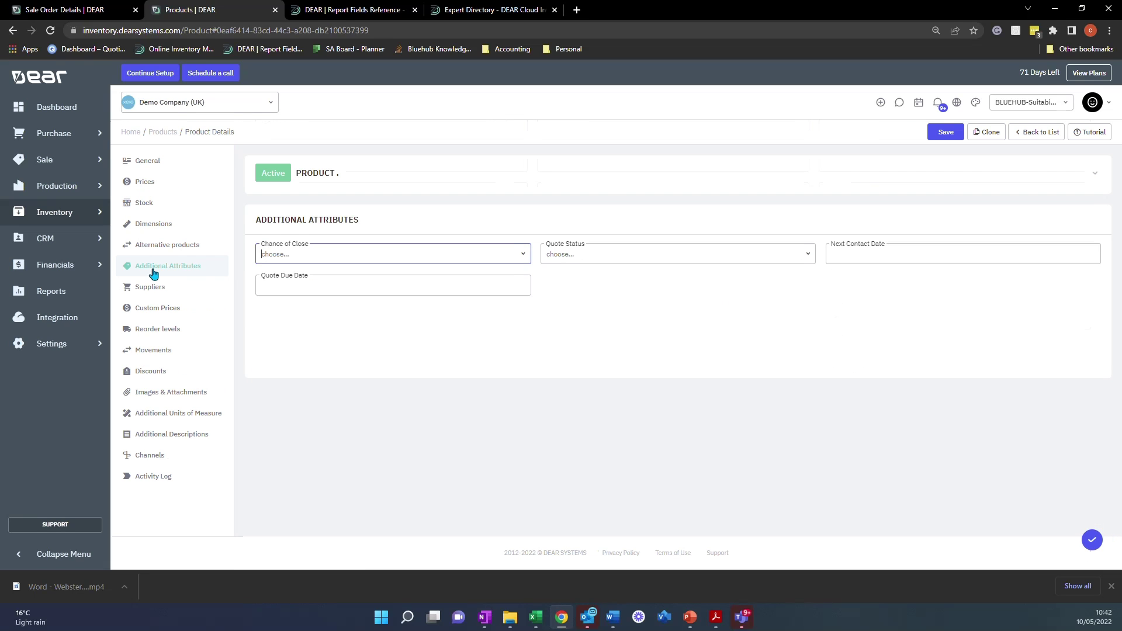
{"action": "left_click", "coordinate": [526, 255]}
{"action": "left_click", "coordinate": [454, 358]}
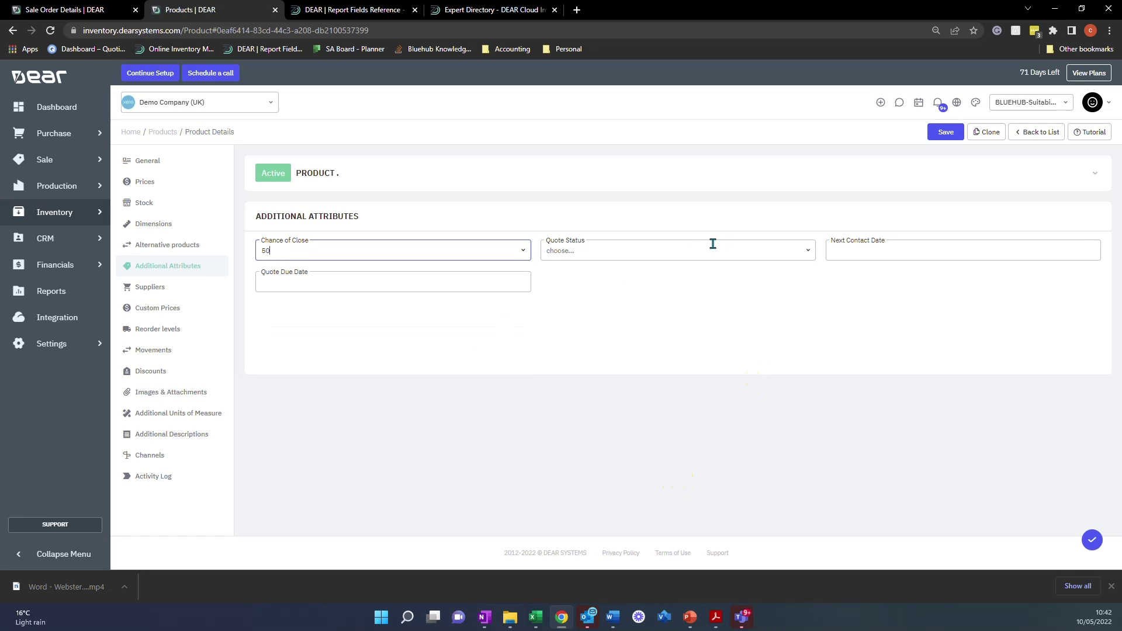
{"action": "left_click", "coordinate": [801, 251]}
{"action": "left_click", "coordinate": [725, 314]}
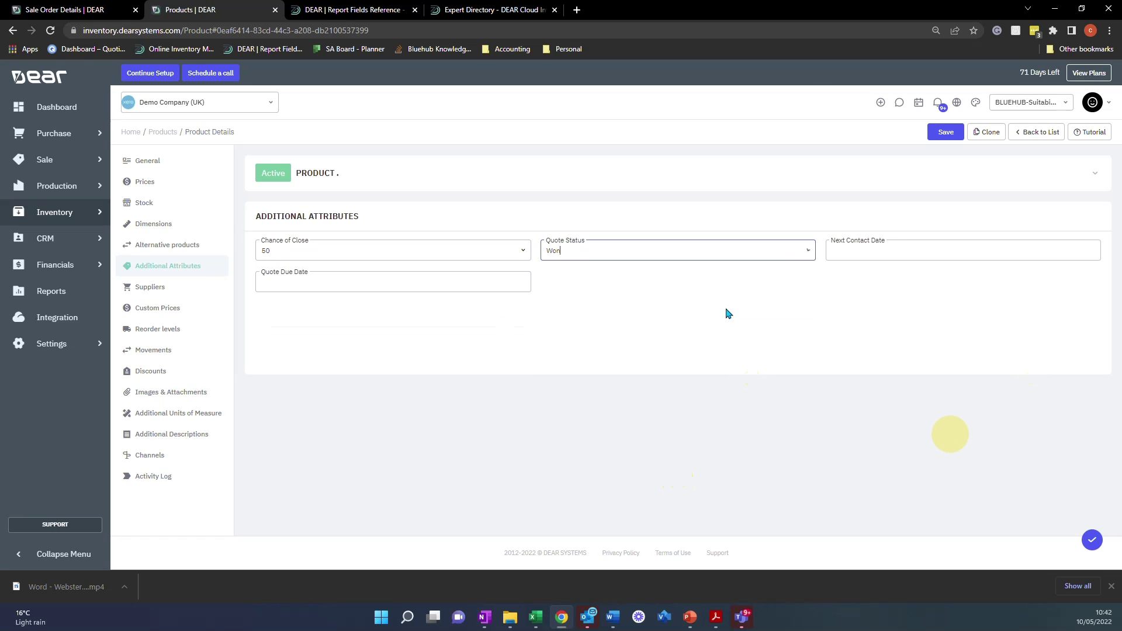
{"action": "left_click", "coordinate": [853, 250]}
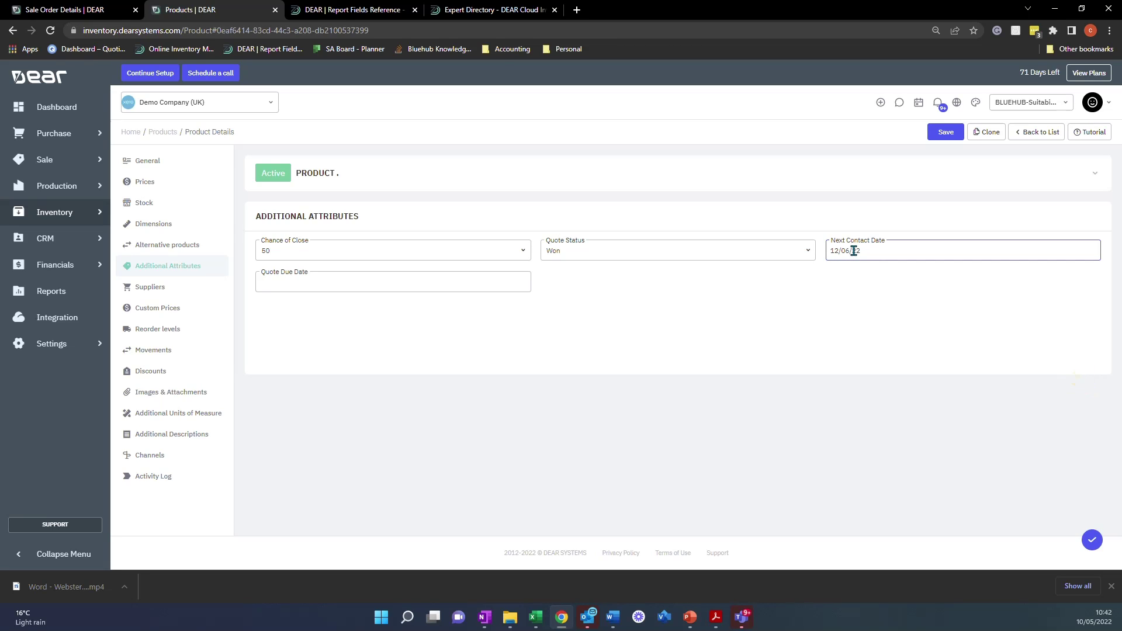
{"action": "type", "text": "12/06/22"}
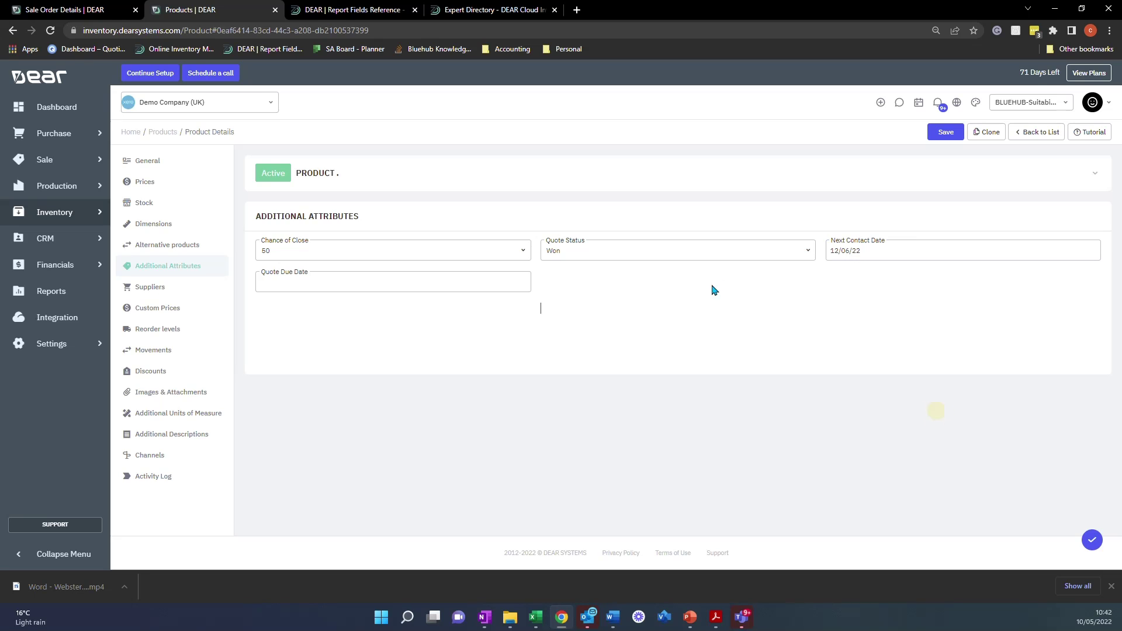
{"action": "left_click", "coordinate": [945, 135]}
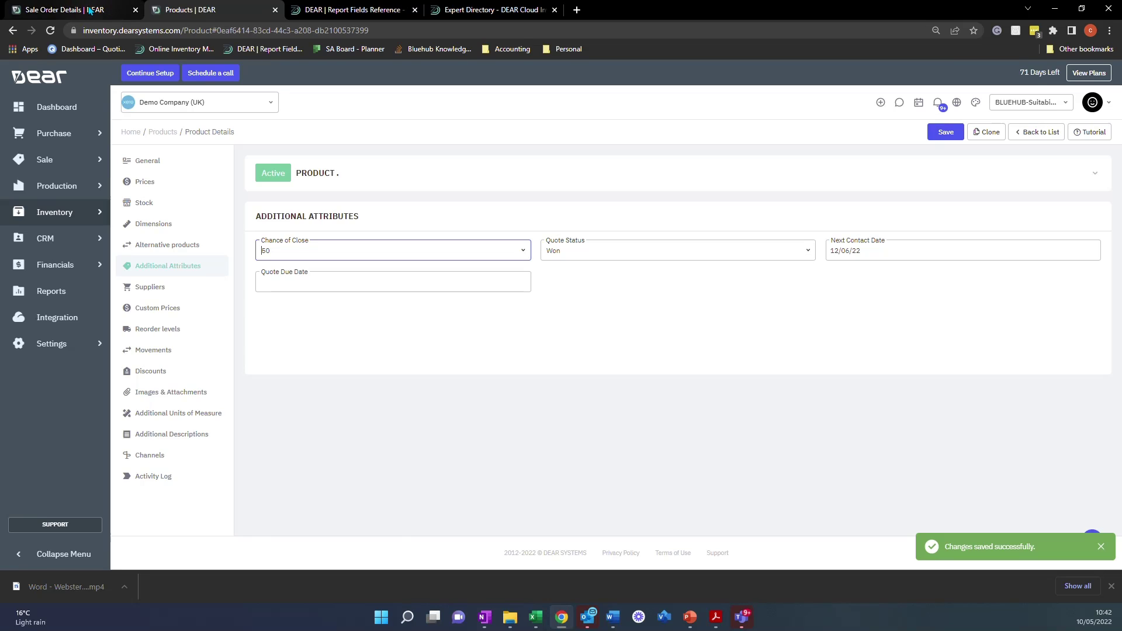
In the report layout, move Product Additional Attribute 1 and Product Tags into the filter fields and update
{"action": "left_click", "coordinate": [90, 10]}
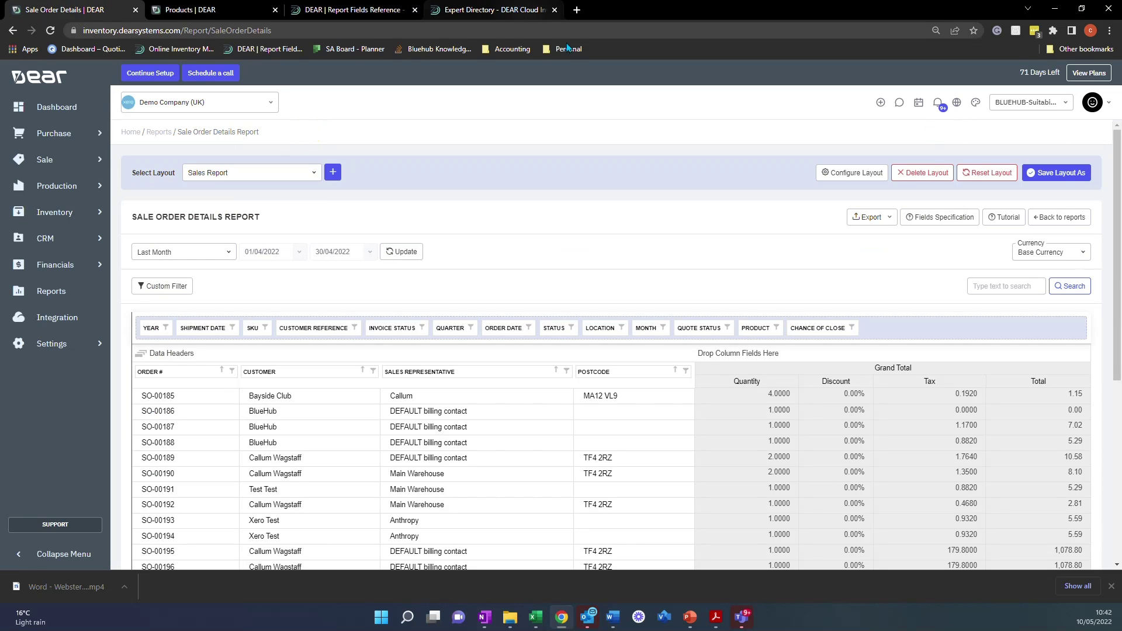
{"action": "left_click", "coordinate": [825, 178]}
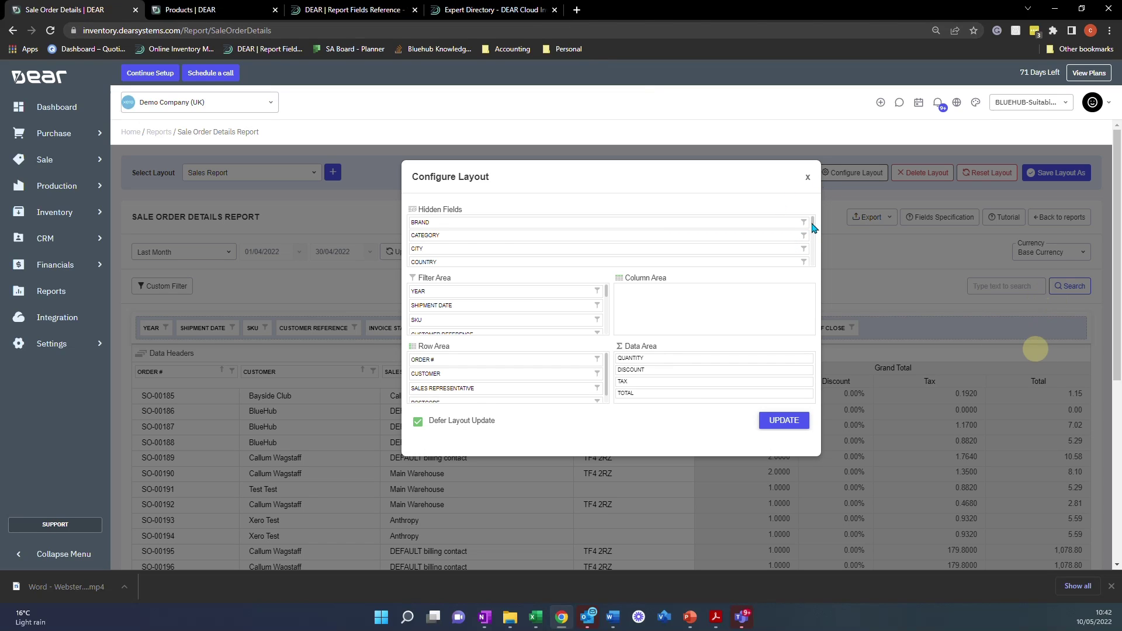
{"action": "left_click_drag", "start_coordinate": [813, 229], "coordinate": [814, 243]}
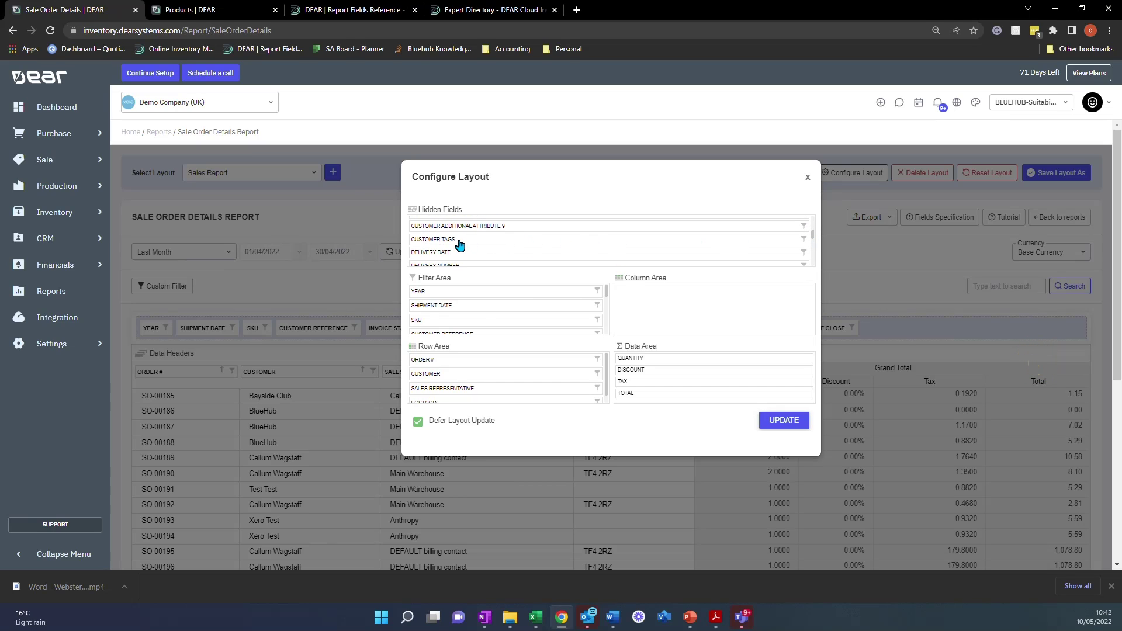
{"action": "left_click_drag", "start_coordinate": [815, 241], "coordinate": [814, 250]}
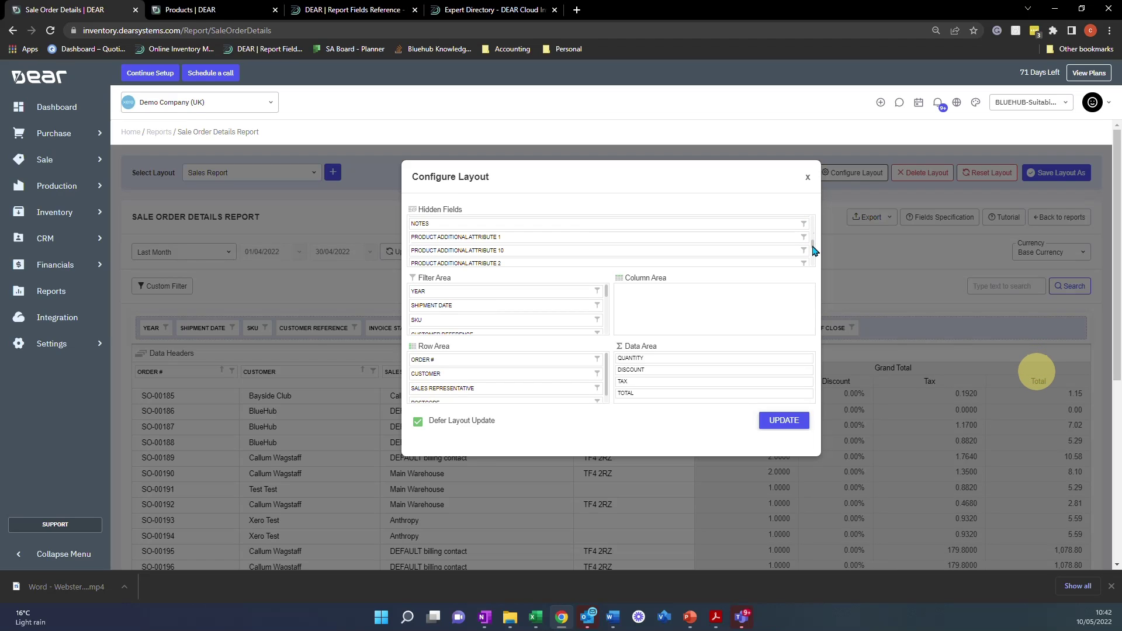
{"action": "left_click_drag", "start_coordinate": [531, 248], "coordinate": [515, 305]}
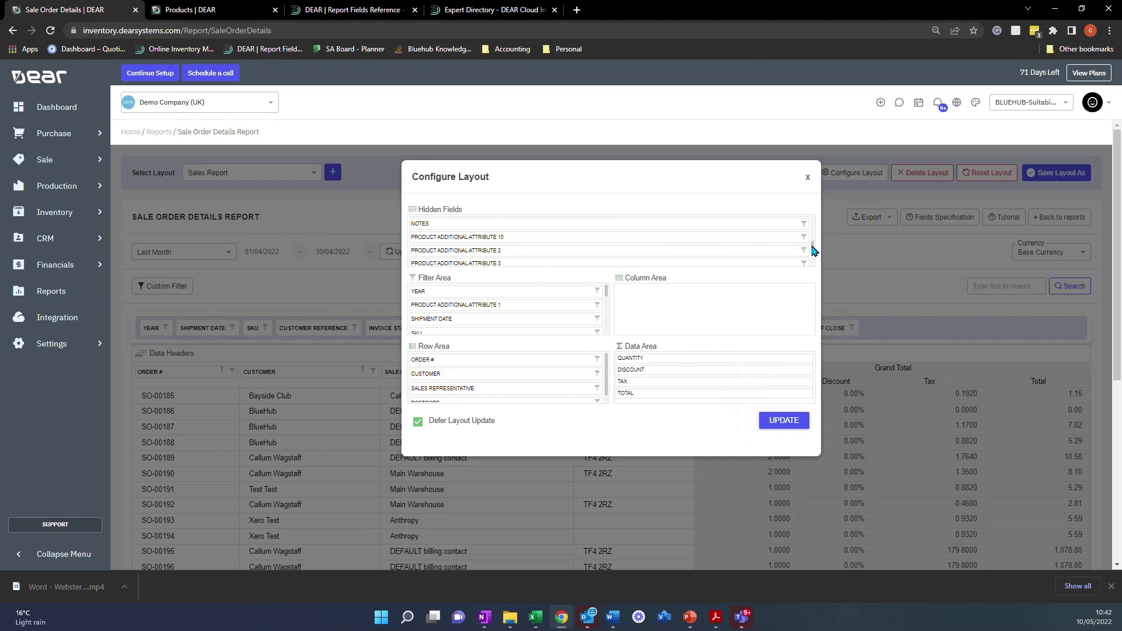
{"action": "left_click_drag", "start_coordinate": [815, 250], "coordinate": [815, 260]}
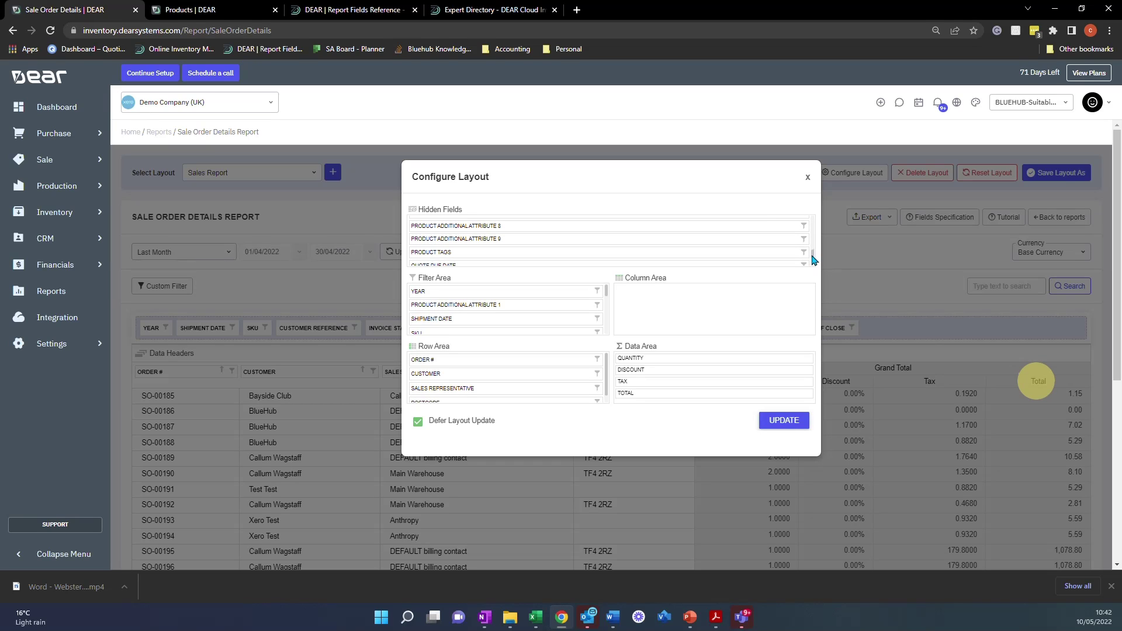
{"action": "left_click_drag", "start_coordinate": [458, 258], "coordinate": [458, 308]}
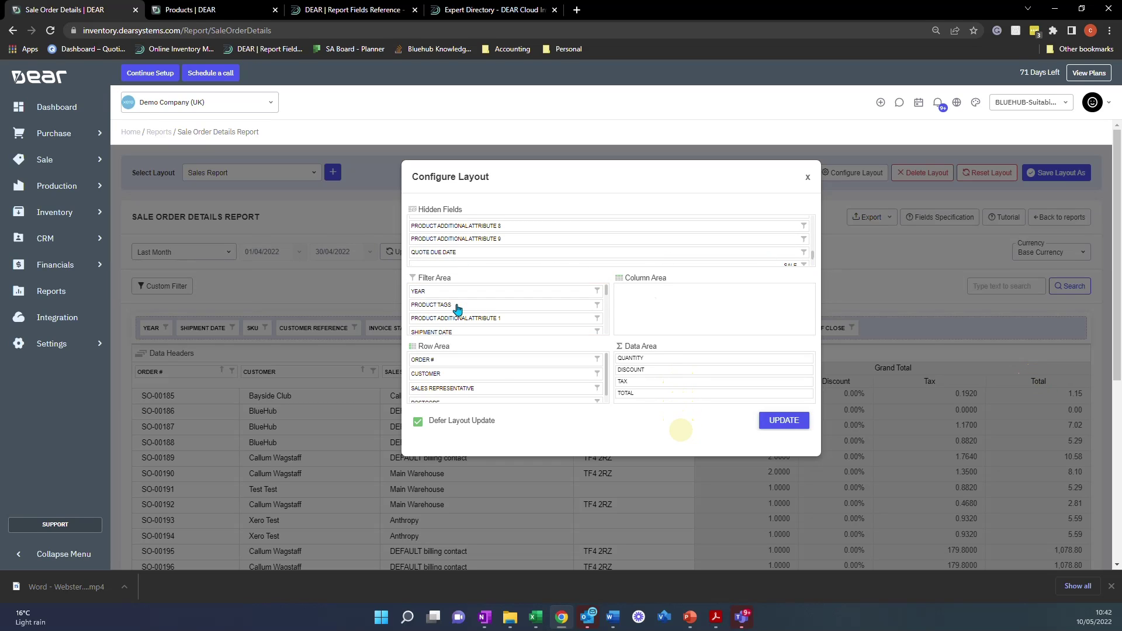
{"action": "left_click", "coordinate": [784, 421]}
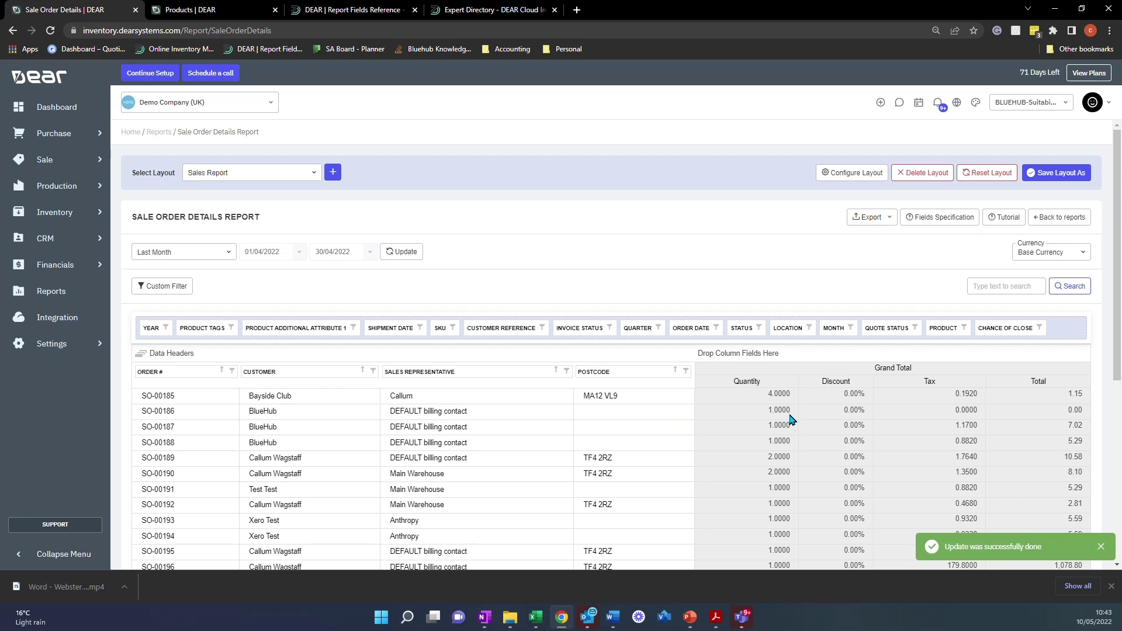
{"action": "left_click_drag", "start_coordinate": [226, 331], "coordinate": [558, 328]}
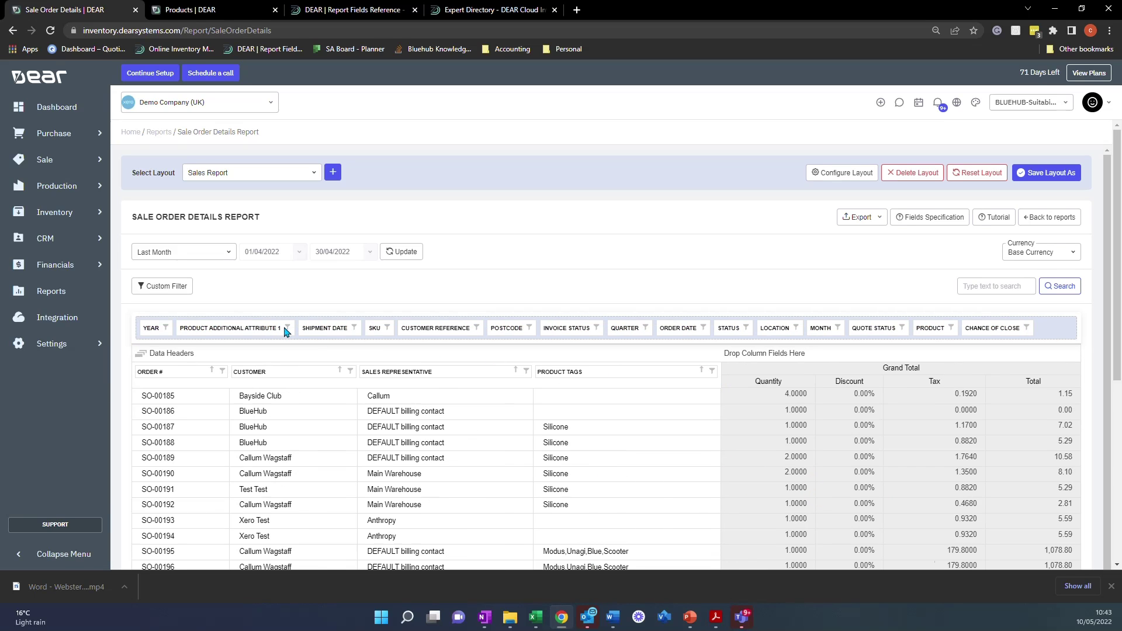
{"action": "left_click_drag", "start_coordinate": [250, 327], "coordinate": [721, 381]}
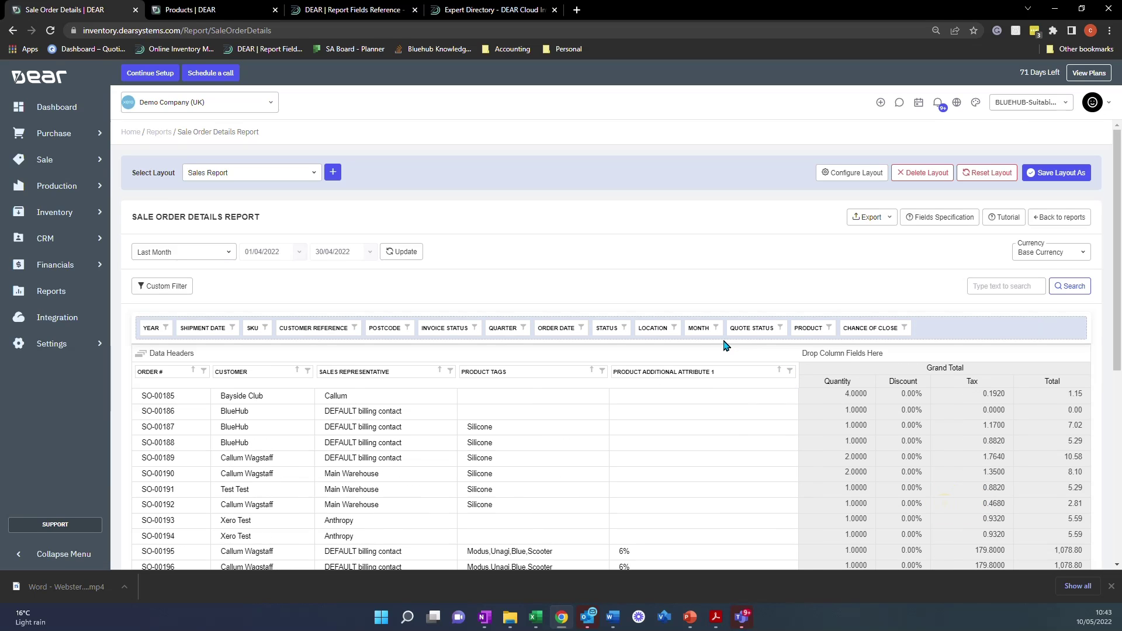
{"action": "scroll", "coordinate": [639, 337], "scroll_direction": "down", "scroll_amount": 2}
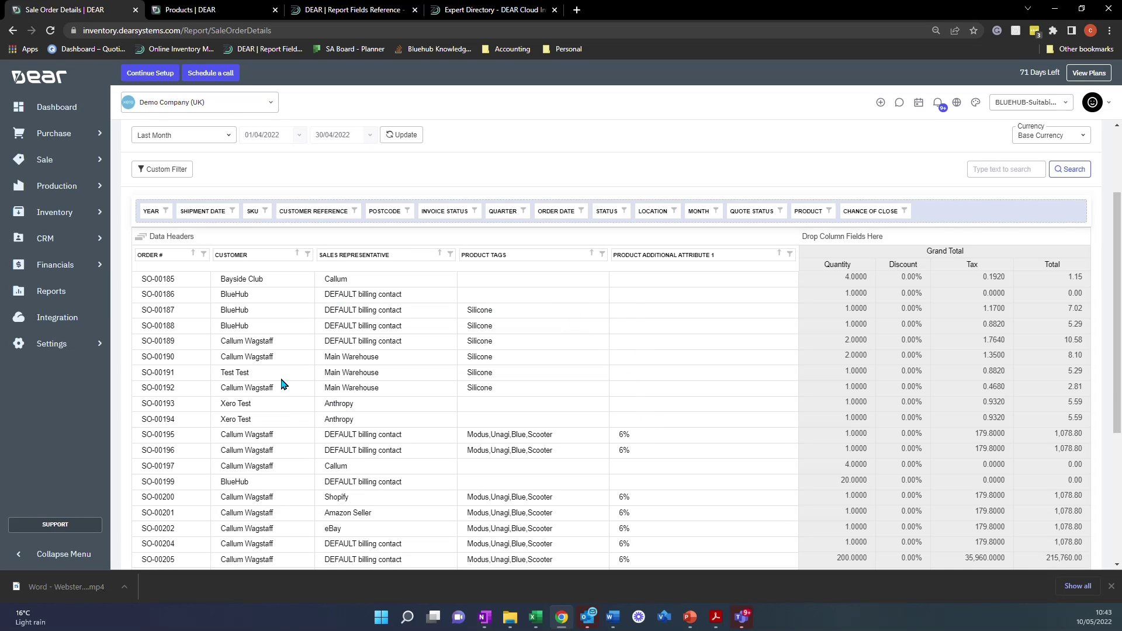
{"action": "left_click", "coordinate": [603, 255]}
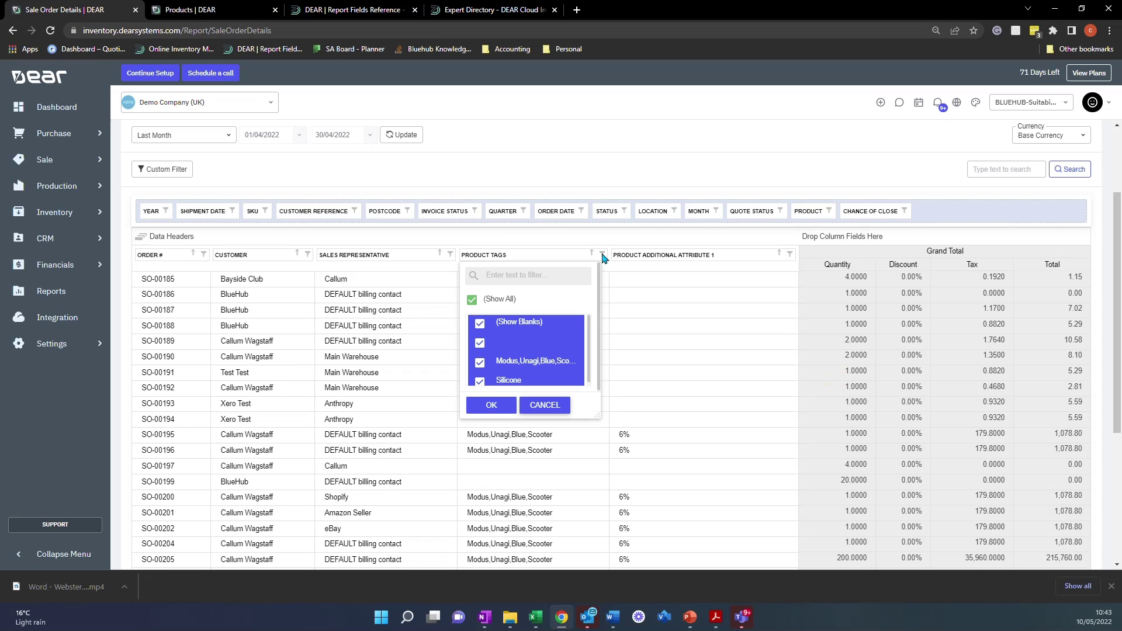
{"action": "left_click", "coordinate": [472, 300]}
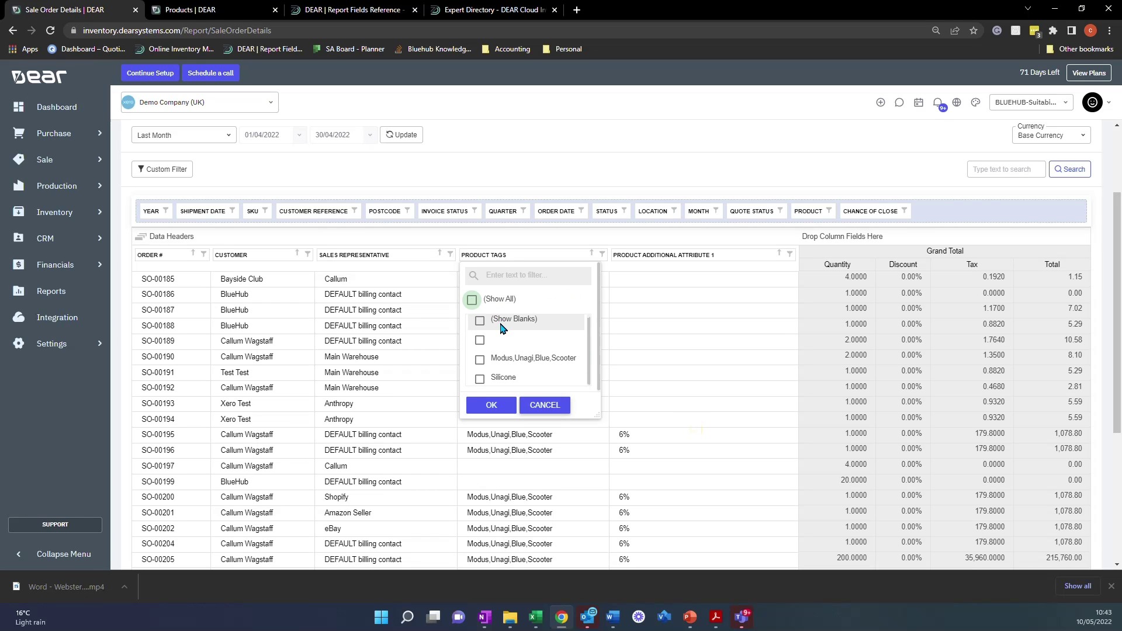
{"action": "scroll", "coordinate": [503, 328], "scroll_direction": "up", "scroll_amount": 1}
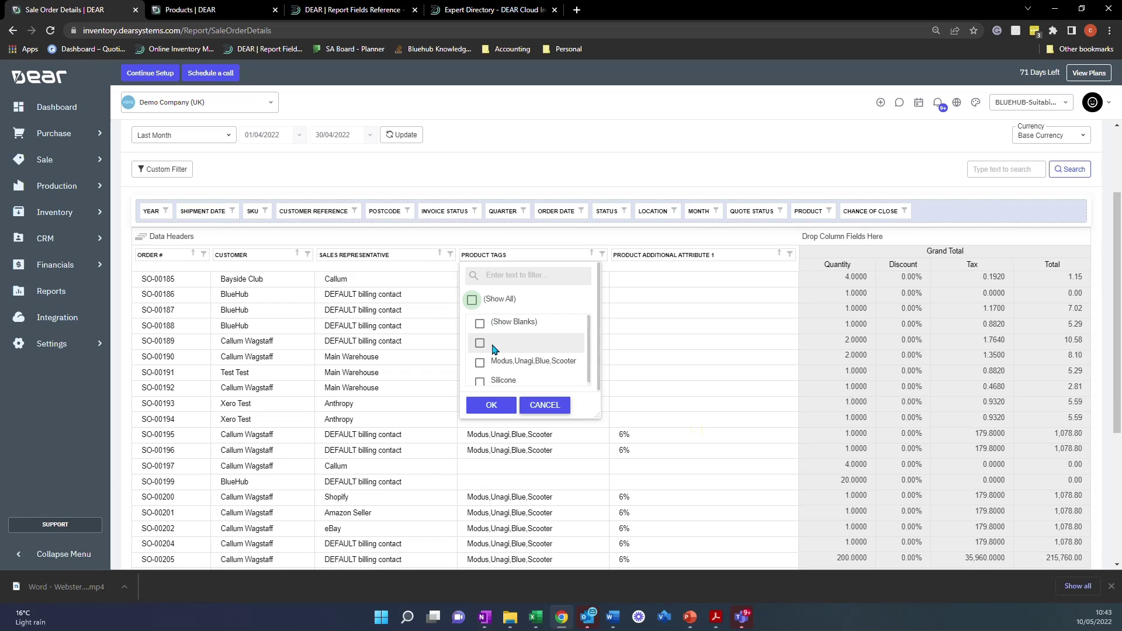
{"action": "scroll", "coordinate": [502, 374], "scroll_direction": "down", "scroll_amount": 1}
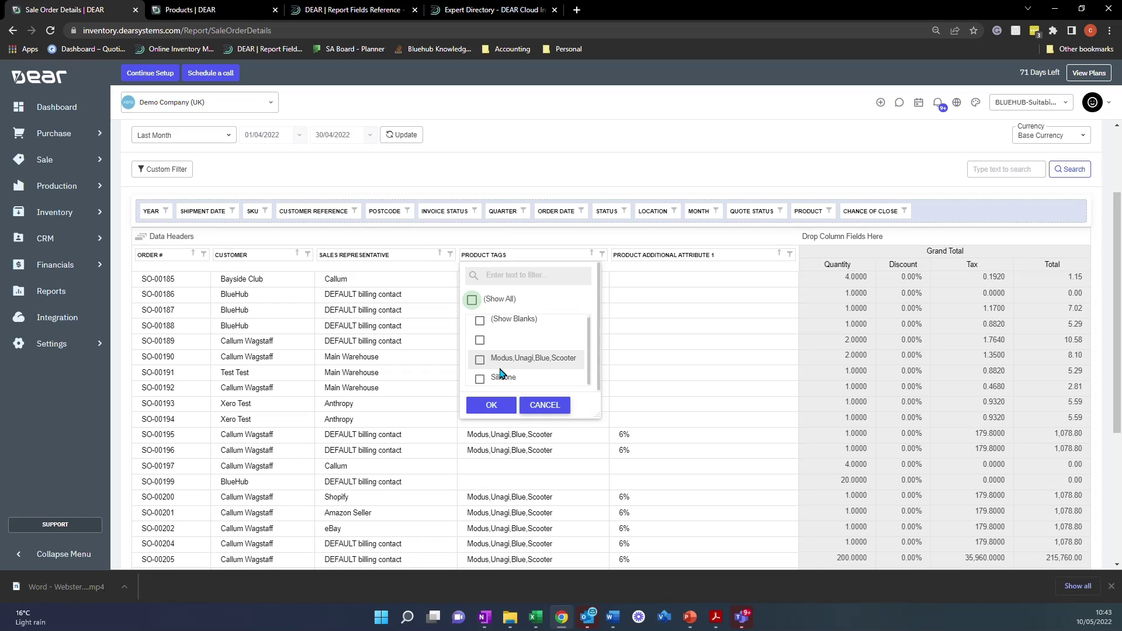
{"action": "left_click", "coordinate": [544, 408]}
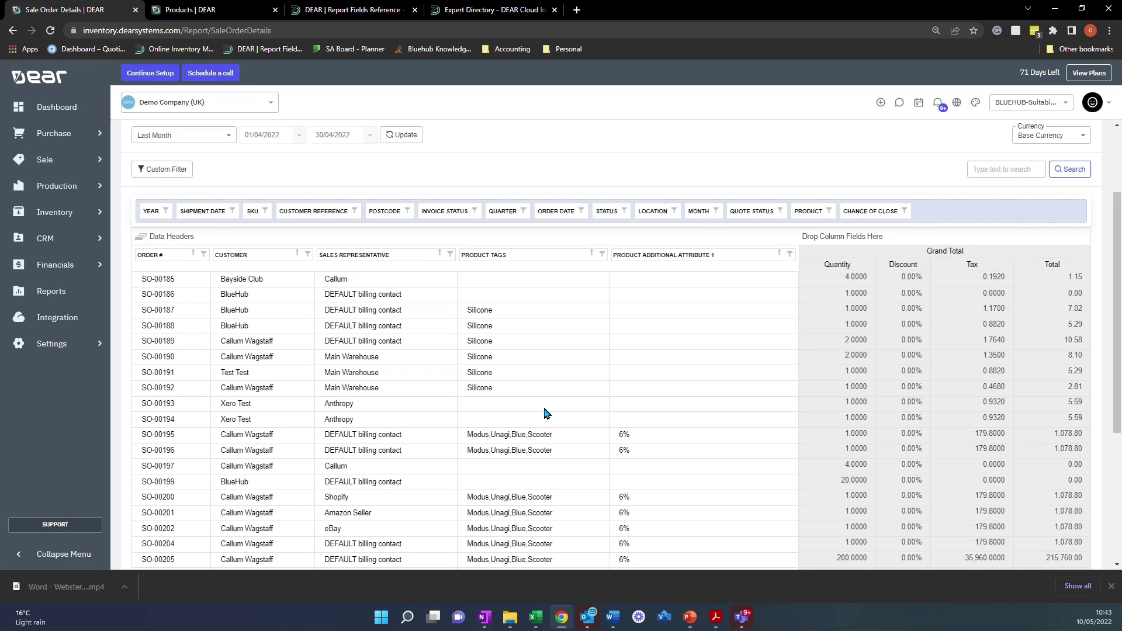
Switch to the Report Fields Reference article and scroll through its table of contents
{"action": "left_click", "coordinate": [353, 12]}
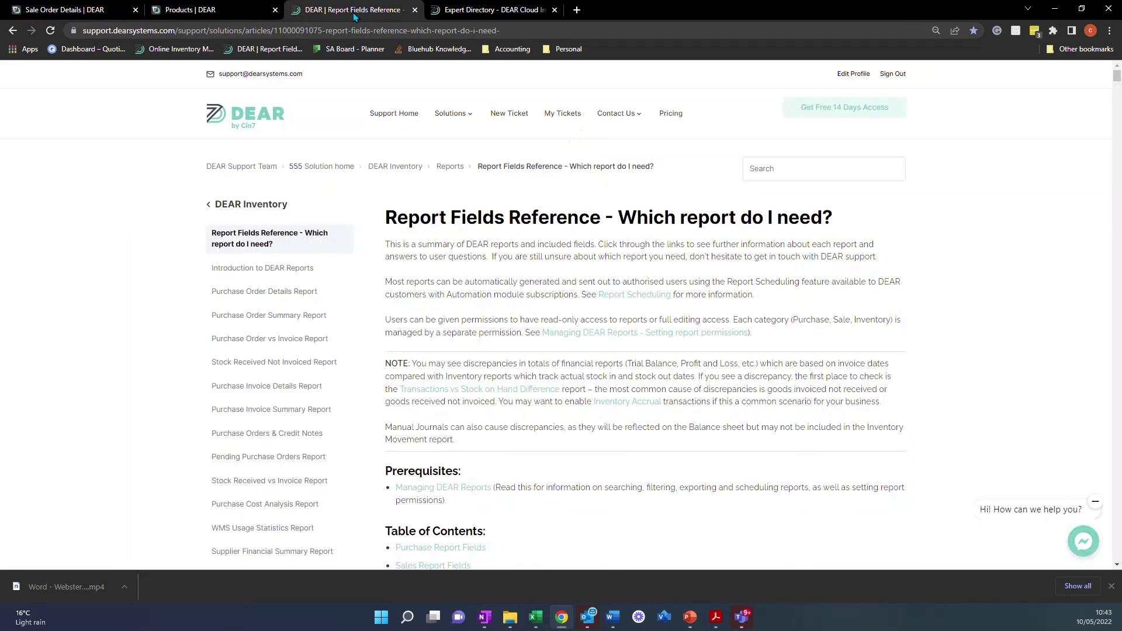
{"action": "left_click", "coordinate": [353, 30]}
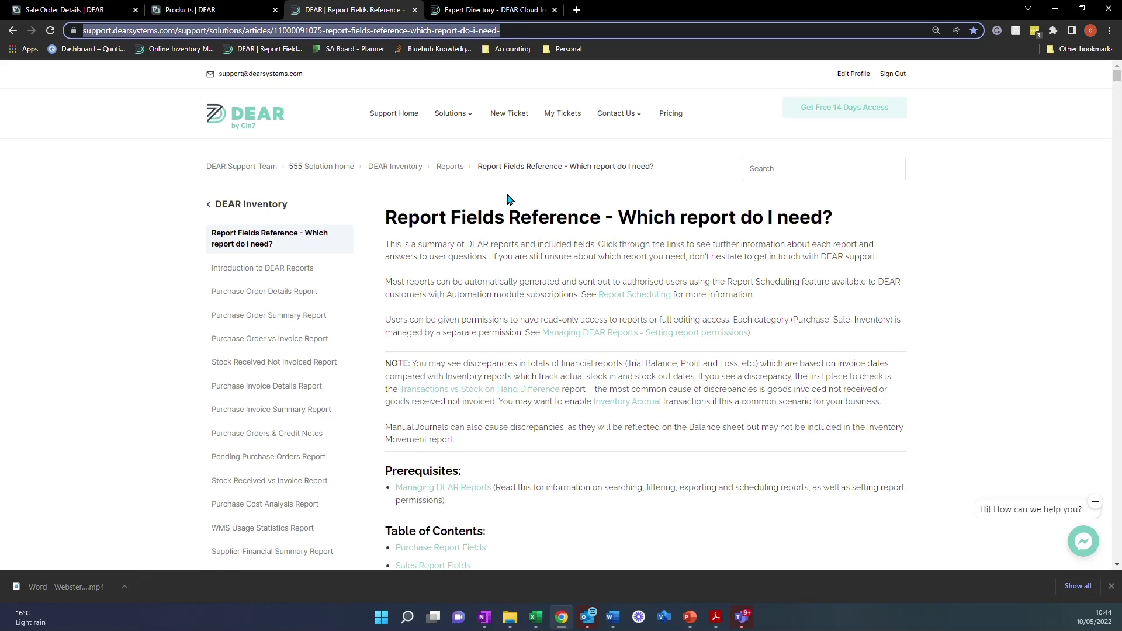
{"action": "scroll", "coordinate": [507, 199], "scroll_direction": "down", "scroll_amount": 4}
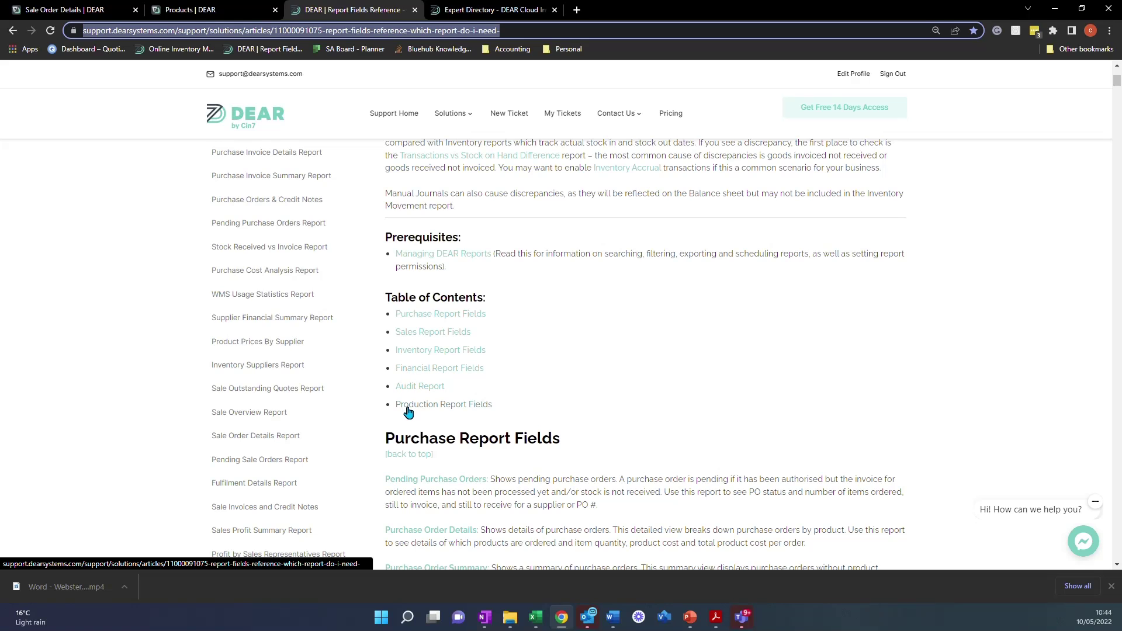
{"action": "left_click", "coordinate": [531, 336]}
{"action": "scroll", "coordinate": [426, 299], "scroll_direction": "up", "scroll_amount": 4}
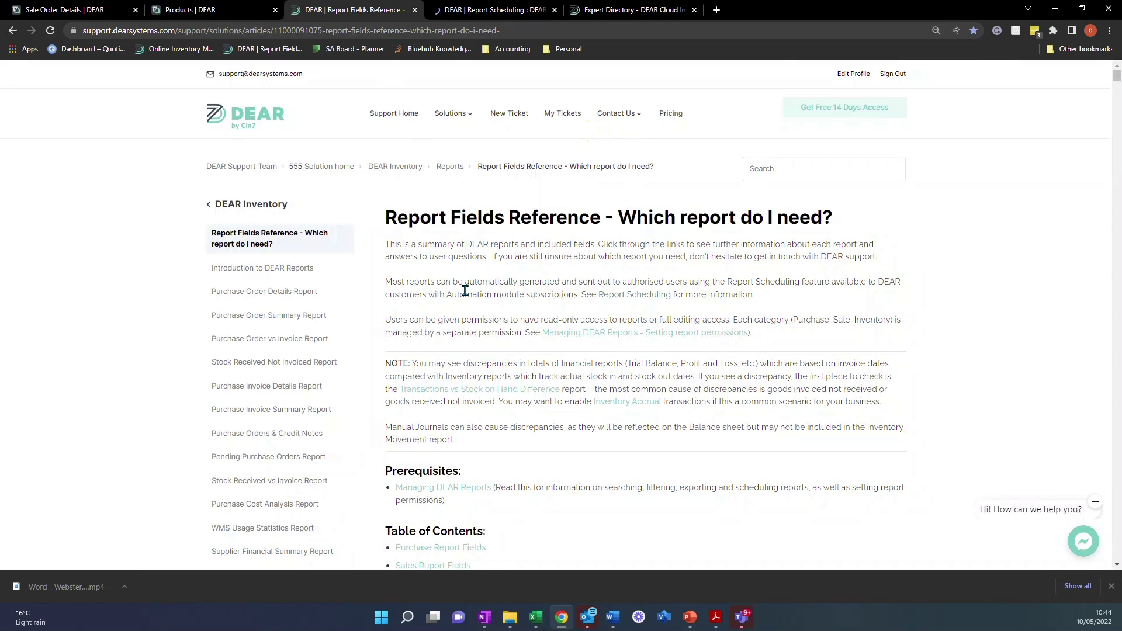
Search the article for 'product tag' and find the Product Tags row in the purchase fields table
{"action": "key", "text": "ctrl+f"}
{"action": "type", "text": "product r"}
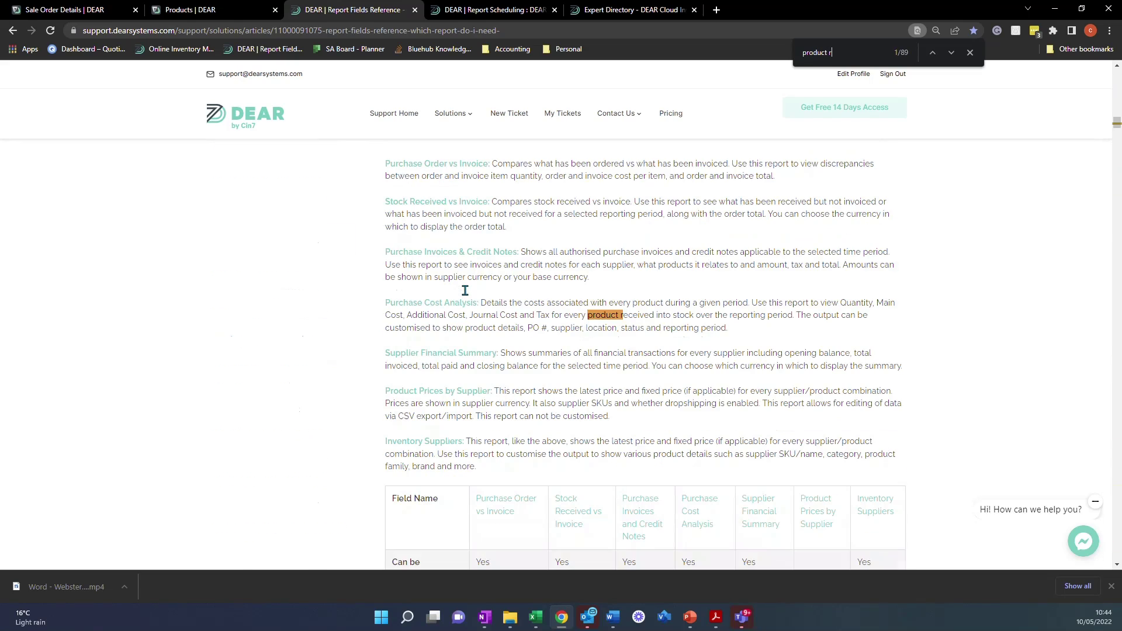
{"action": "key", "text": "BackSpace"}
{"action": "type", "text": "tag"}
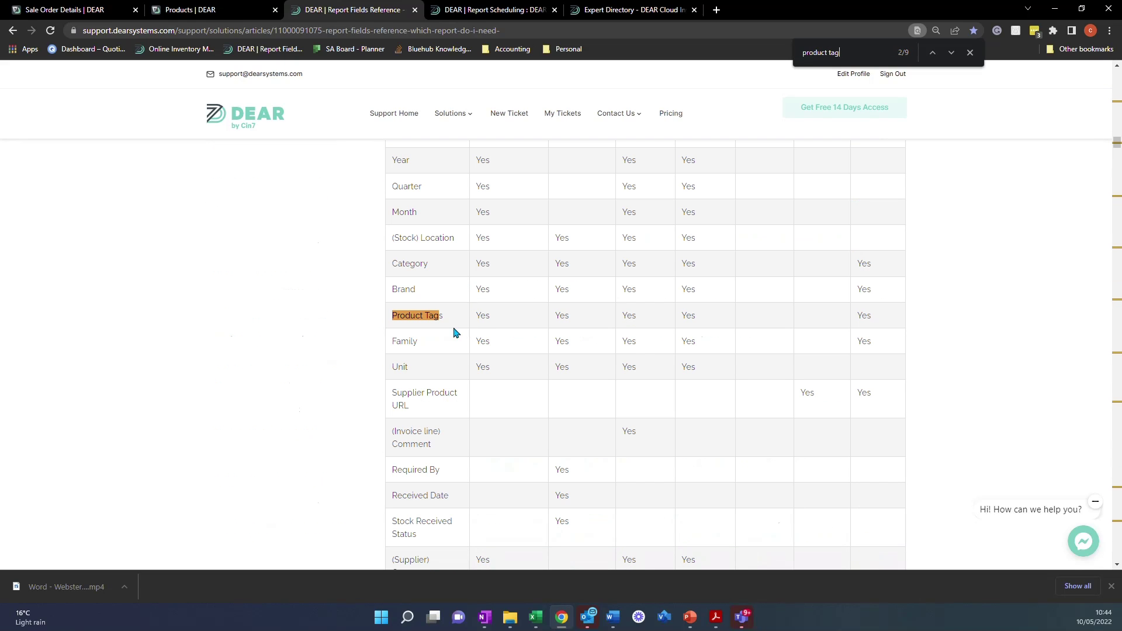
{"action": "scroll", "coordinate": [501, 323], "scroll_direction": "up", "scroll_amount": 12}
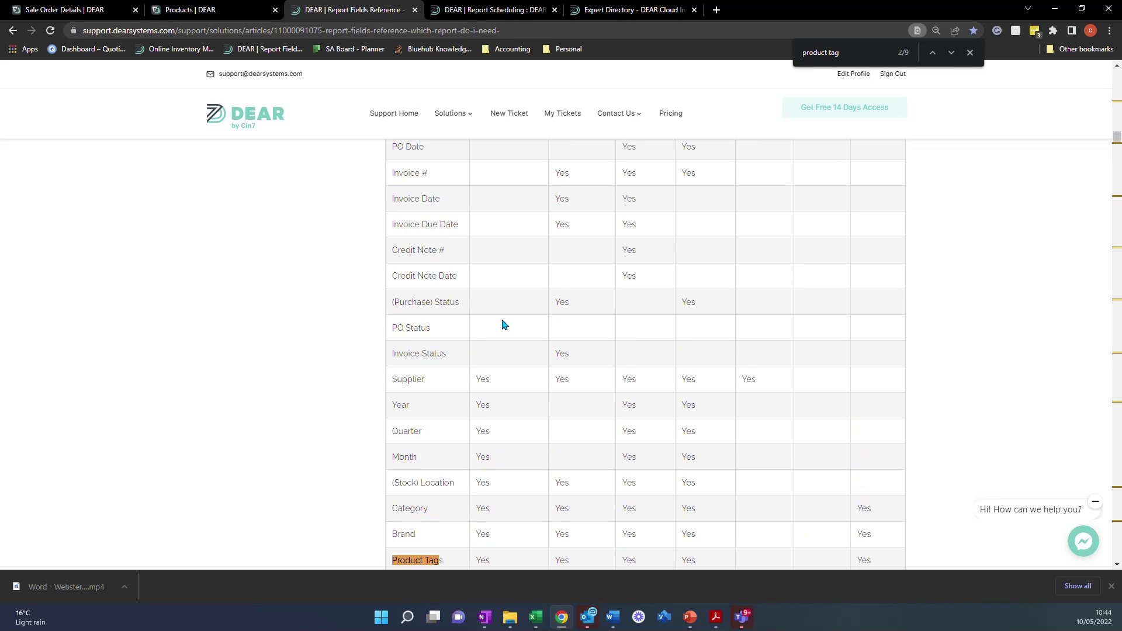
{"action": "scroll", "coordinate": [502, 323], "scroll_direction": "down", "scroll_amount": 11}
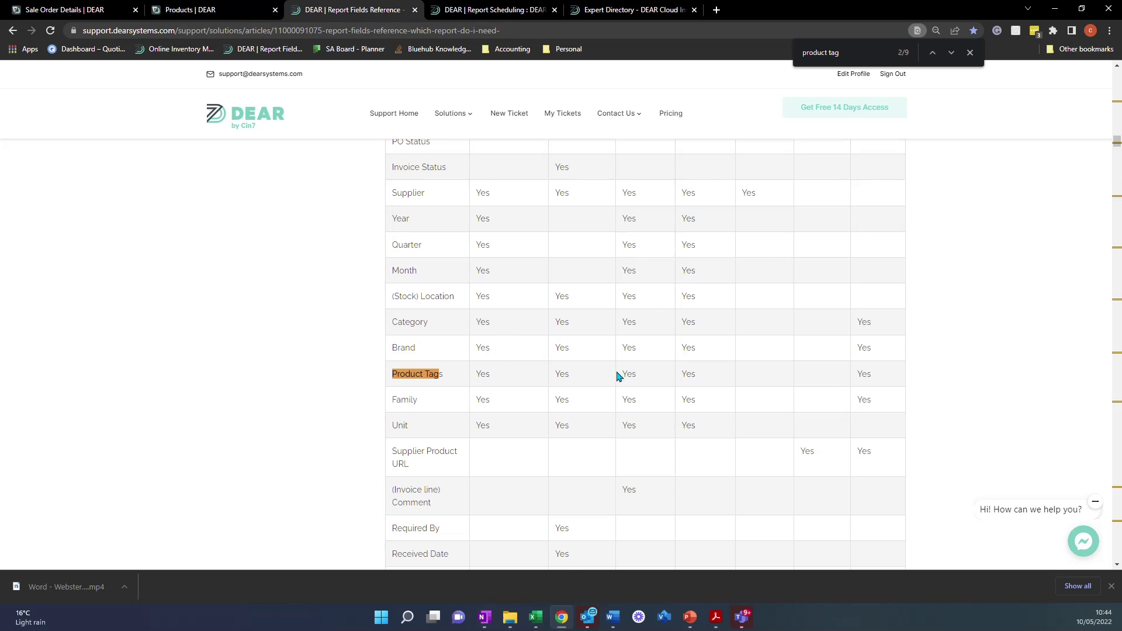
{"action": "scroll", "coordinate": [602, 370], "scroll_direction": "up", "scroll_amount": 12}
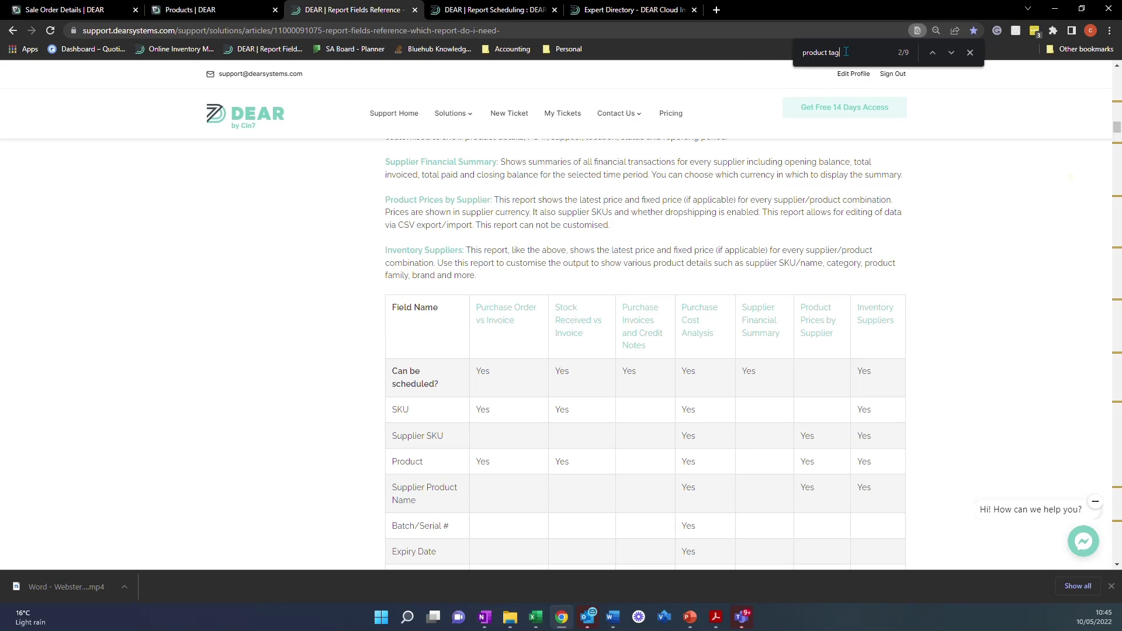
Change the in-page search to 'batch/serial' and review the inventory and stock-movement report field tables
{"action": "key", "text": "ctrl+f"}
{"action": "type", "text": "batch/"}
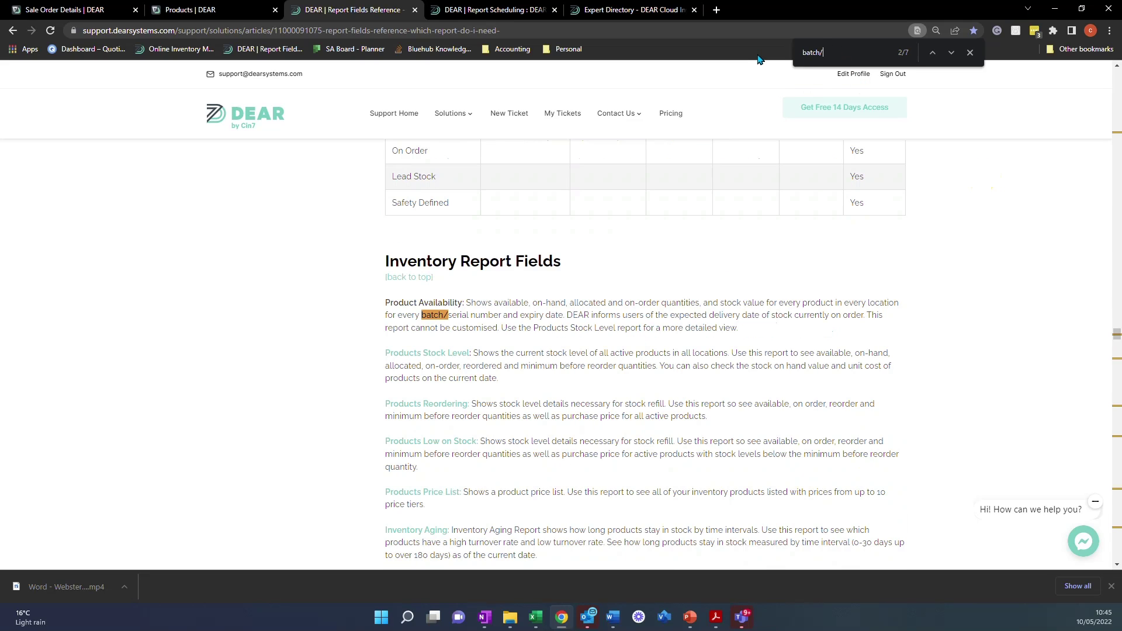
{"action": "type", "text": "serial"}
{"action": "scroll", "coordinate": [634, 283], "scroll_direction": "down", "scroll_amount": 8}
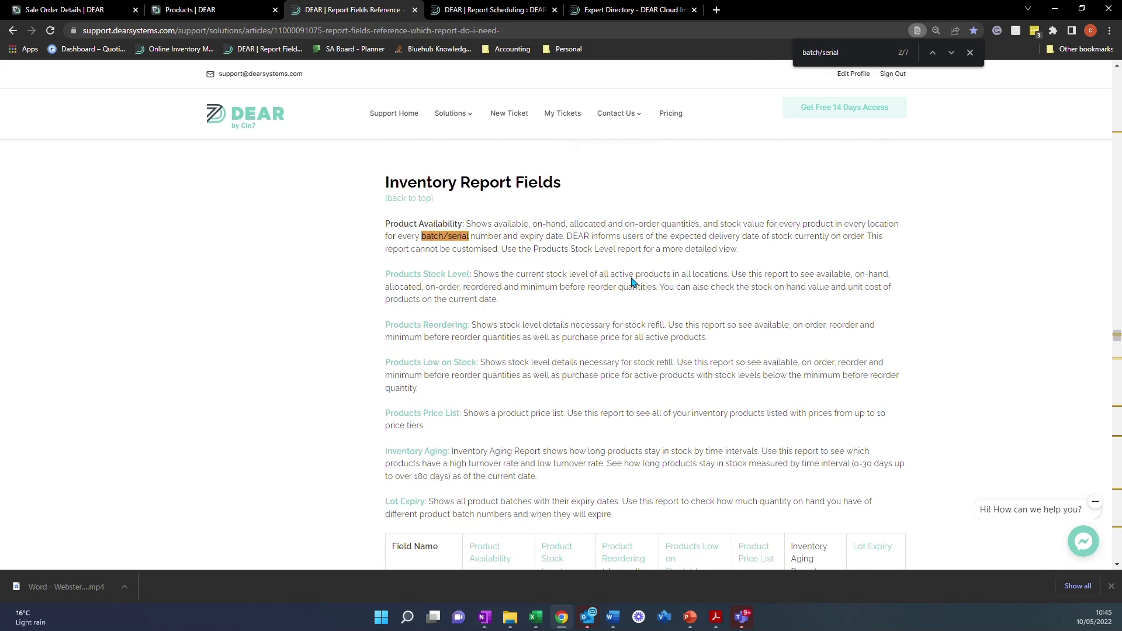
{"action": "scroll", "coordinate": [634, 283], "scroll_direction": "down", "scroll_amount": 8}
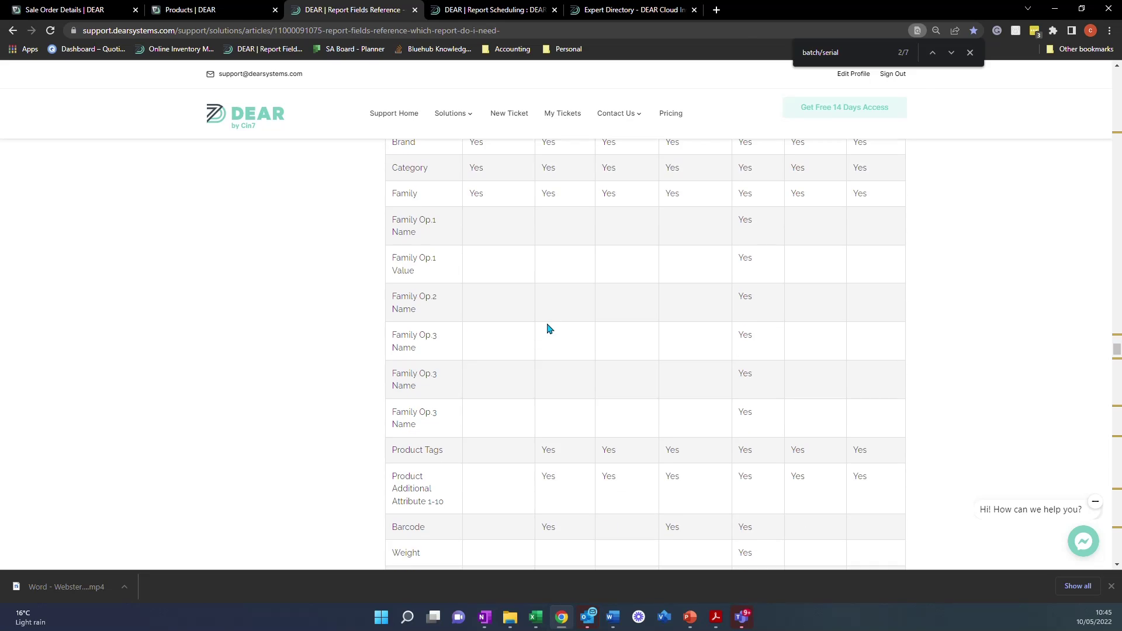
{"action": "scroll", "coordinate": [538, 345], "scroll_direction": "down", "scroll_amount": 1}
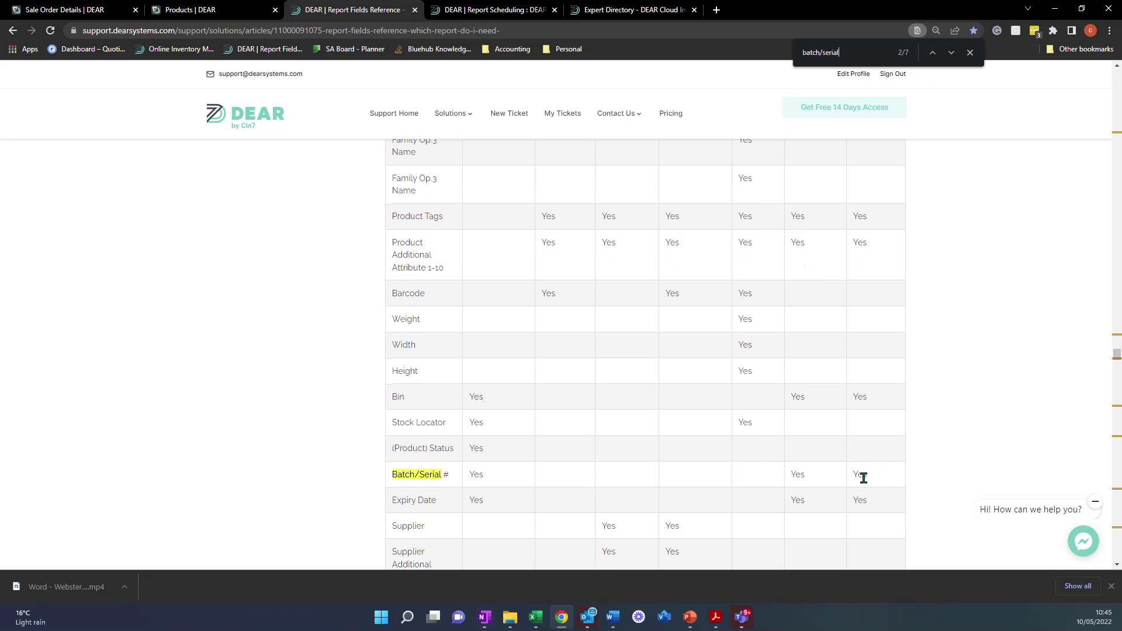
{"action": "scroll", "coordinate": [848, 474], "scroll_direction": "up", "scroll_amount": 4}
{"action": "scroll", "coordinate": [838, 477], "scroll_direction": "up", "scroll_amount": 9}
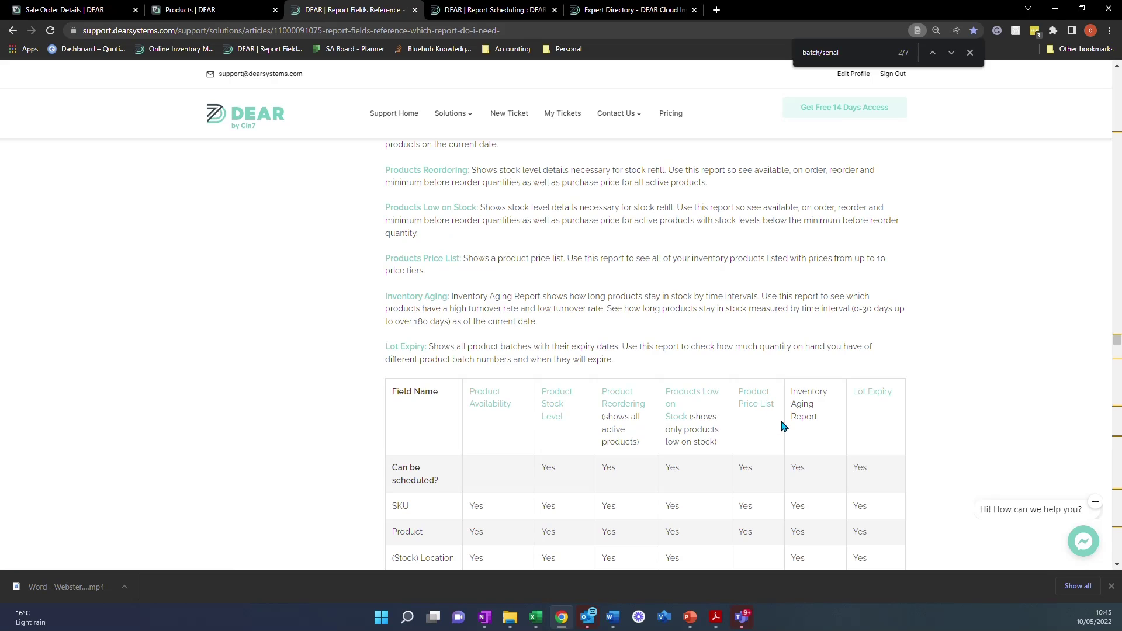
{"action": "scroll", "coordinate": [622, 351], "scroll_direction": "up", "scroll_amount": 2}
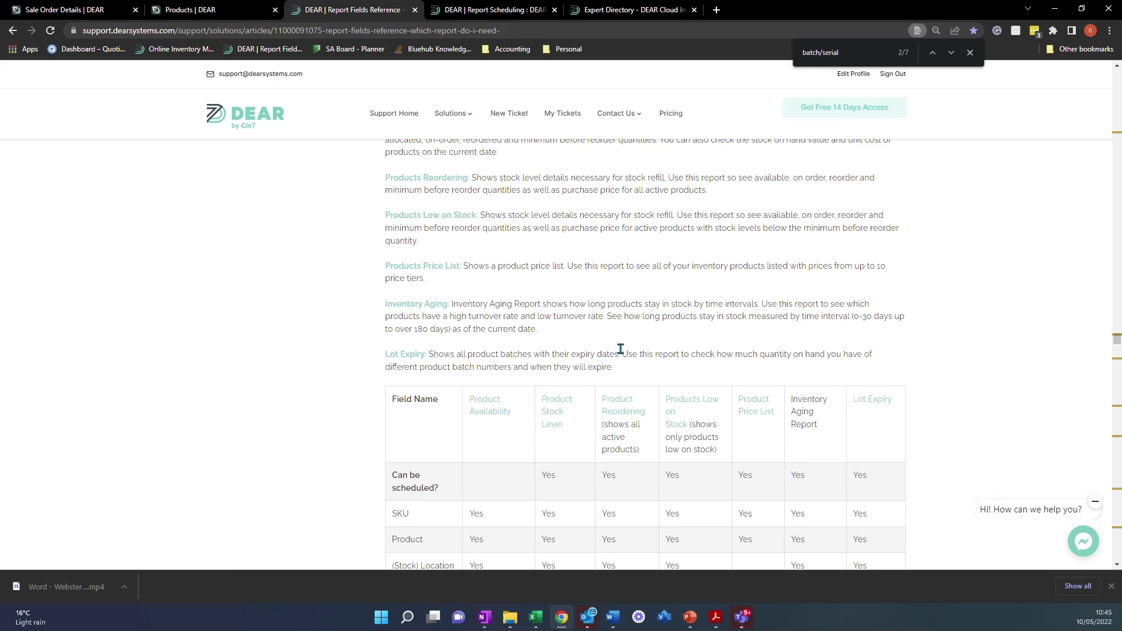
{"action": "scroll", "coordinate": [496, 288], "scroll_direction": "down", "scroll_amount": 20}
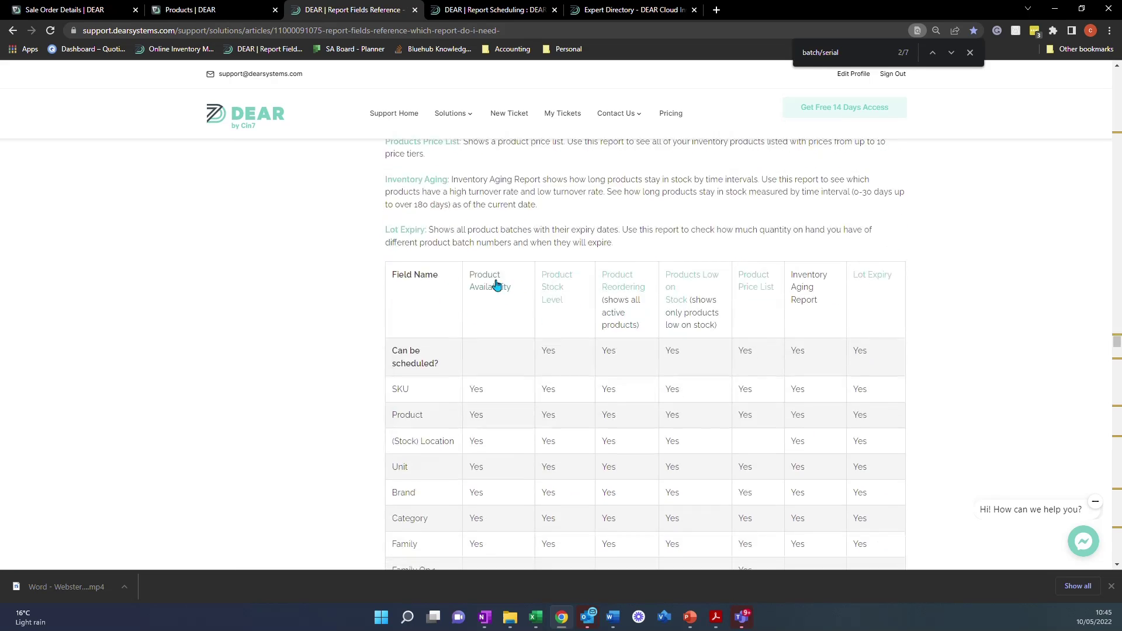
{"action": "scroll", "coordinate": [496, 288], "scroll_direction": "down", "scroll_amount": 10}
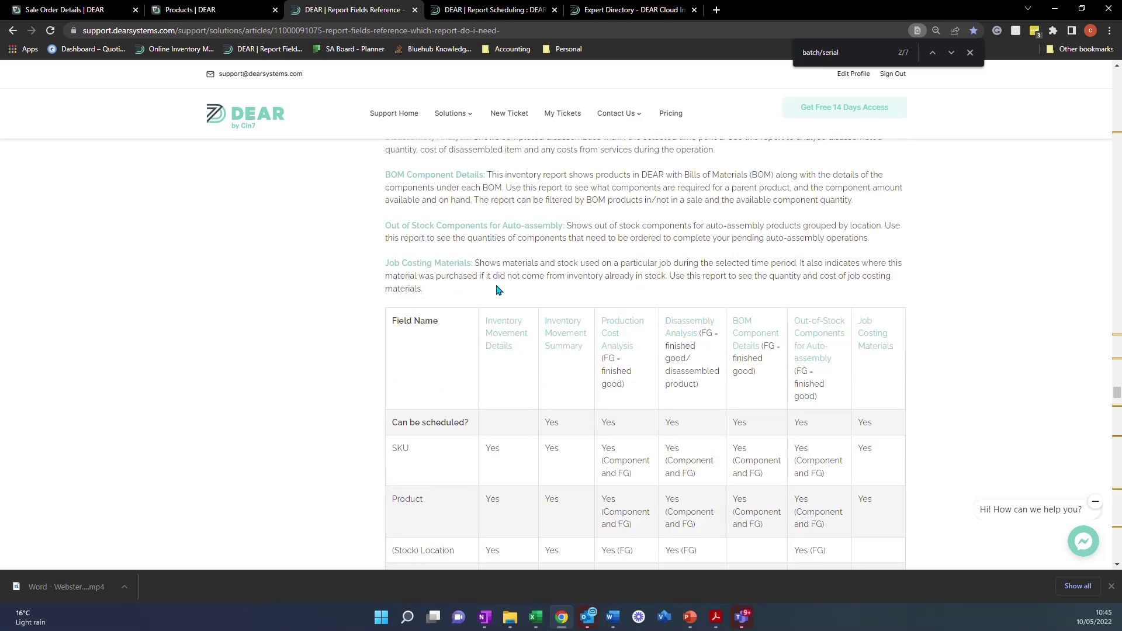
{"action": "scroll", "coordinate": [495, 288], "scroll_direction": "up", "scroll_amount": 5}
{"action": "scroll", "coordinate": [495, 288], "scroll_direction": "up", "scroll_amount": 15}
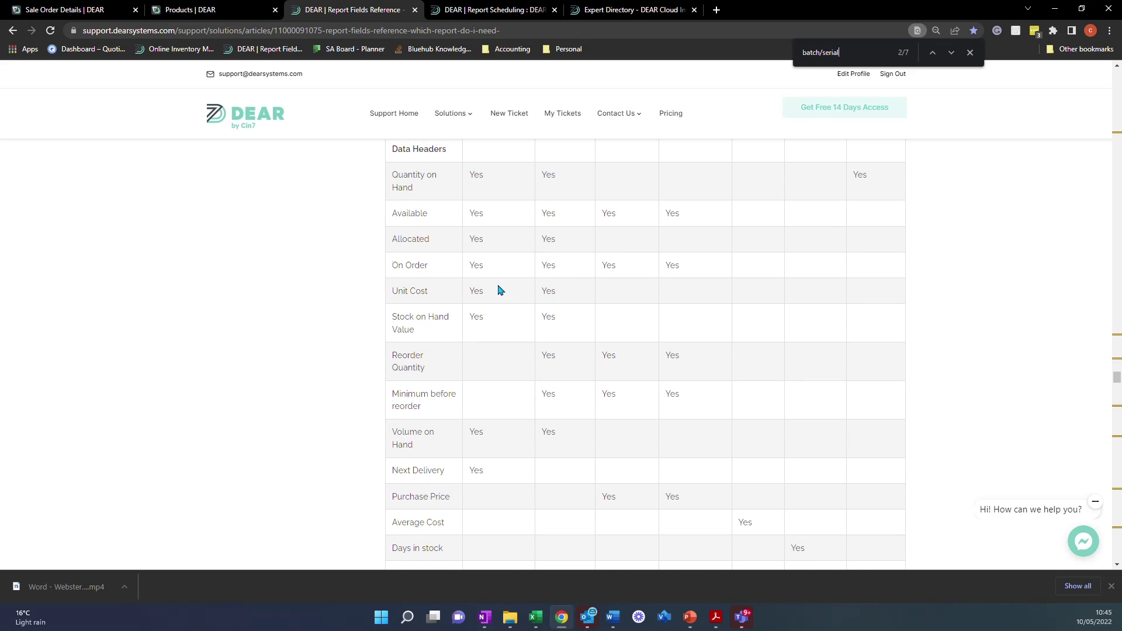
{"action": "scroll", "coordinate": [499, 290], "scroll_direction": "up", "scroll_amount": 7}
{"action": "scroll", "coordinate": [501, 289], "scroll_direction": "down", "scroll_amount": 12}
{"action": "scroll", "coordinate": [501, 289], "scroll_direction": "down", "scroll_amount": 8}
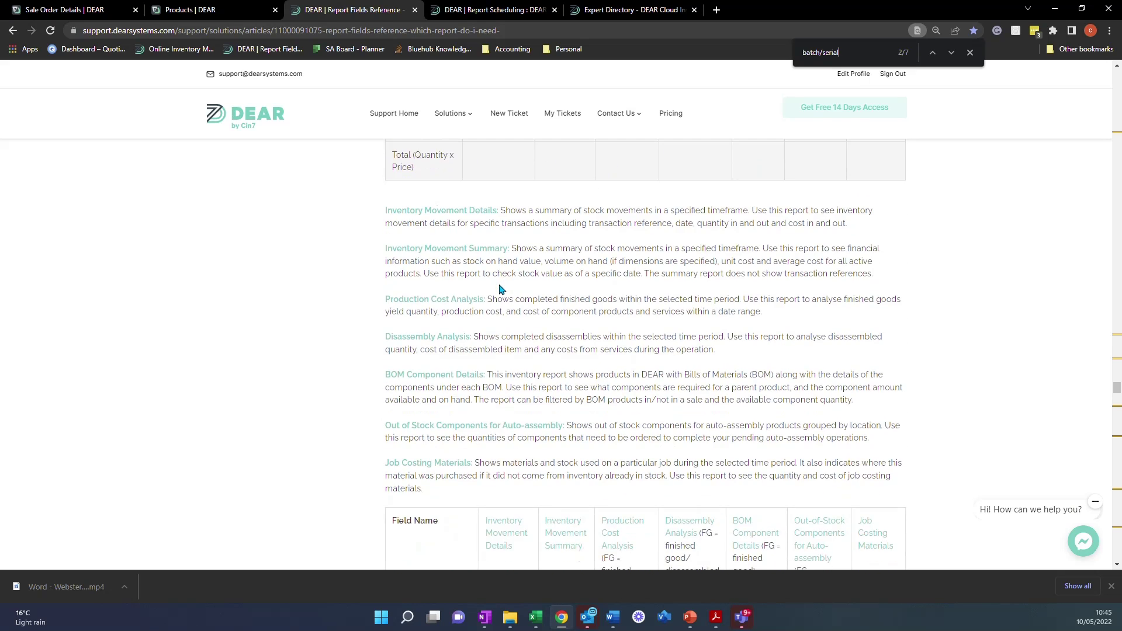
{"action": "scroll", "coordinate": [500, 288], "scroll_direction": "down", "scroll_amount": 5}
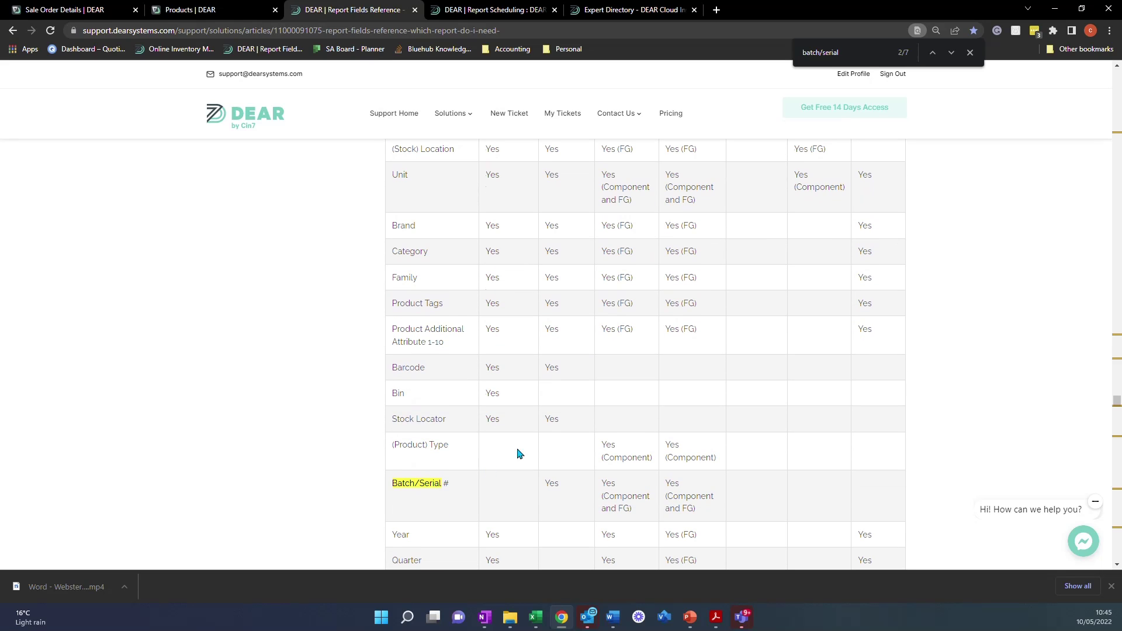
{"action": "scroll", "coordinate": [637, 444], "scroll_direction": "up", "scroll_amount": 6}
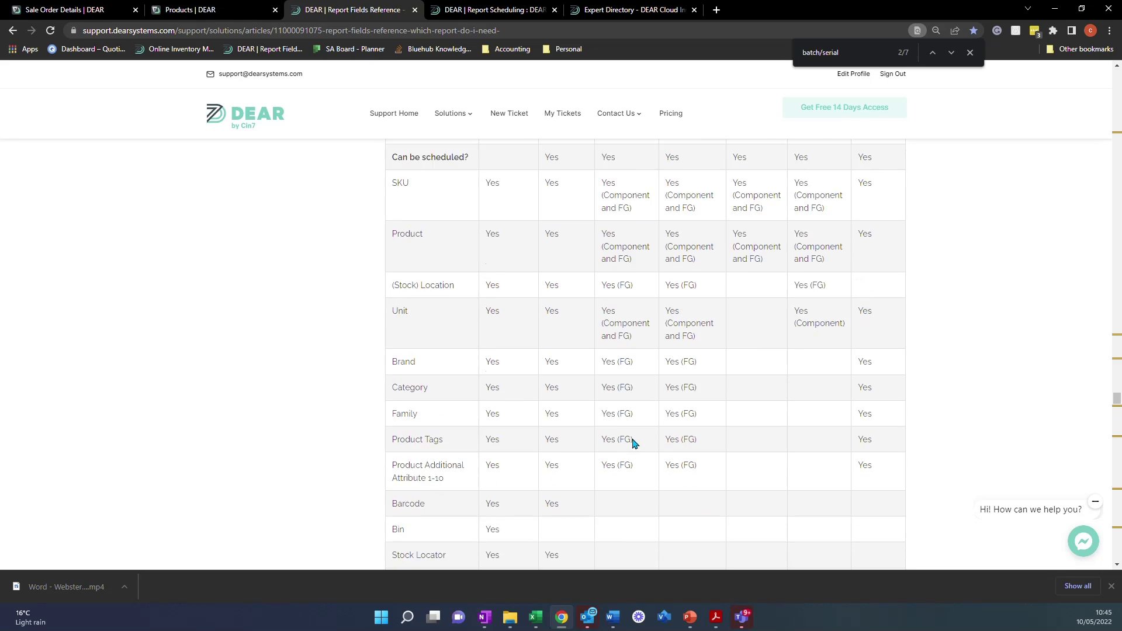